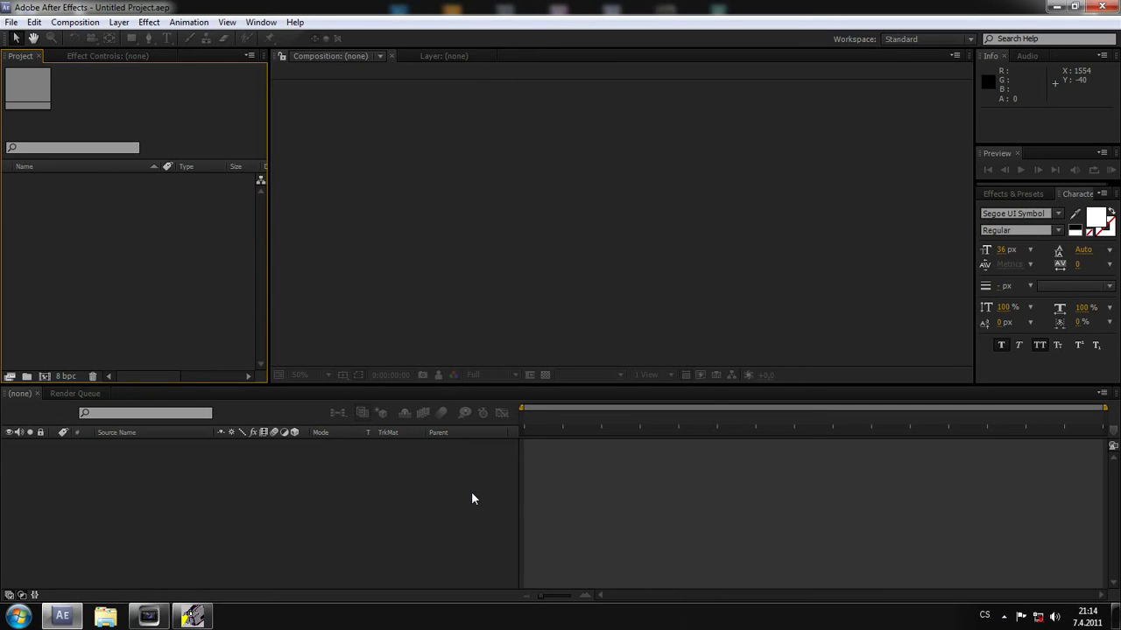
- Create Comp 1 from the HDV/HDTV 720 25 preset (1280×720, 25 fps, 0:00:20:04)
right_click(93, 250)
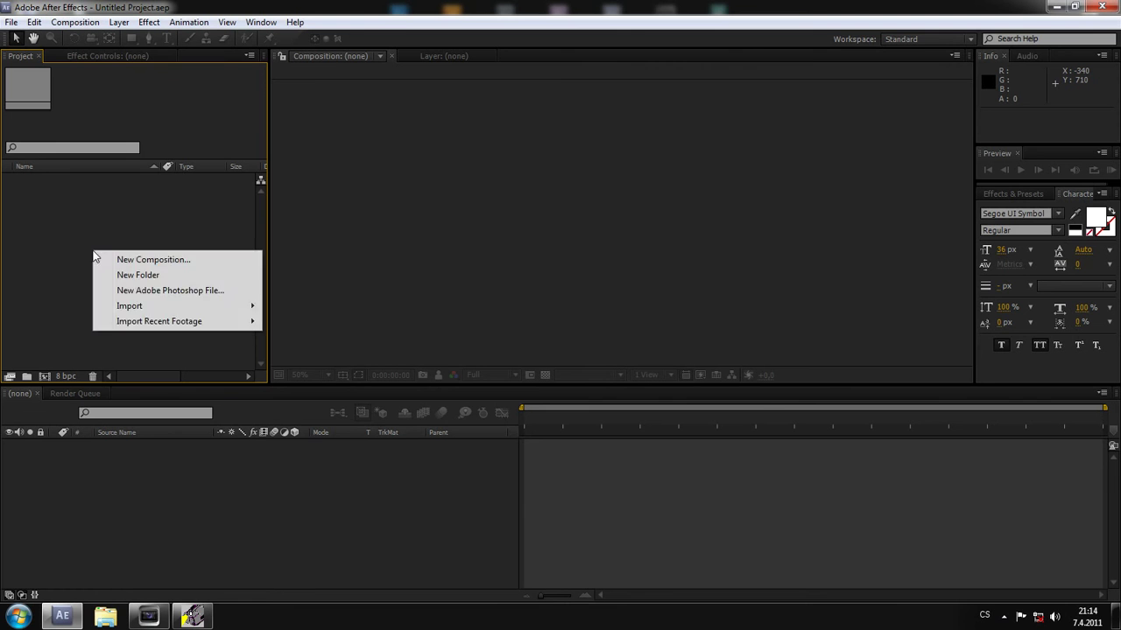
click(168, 260)
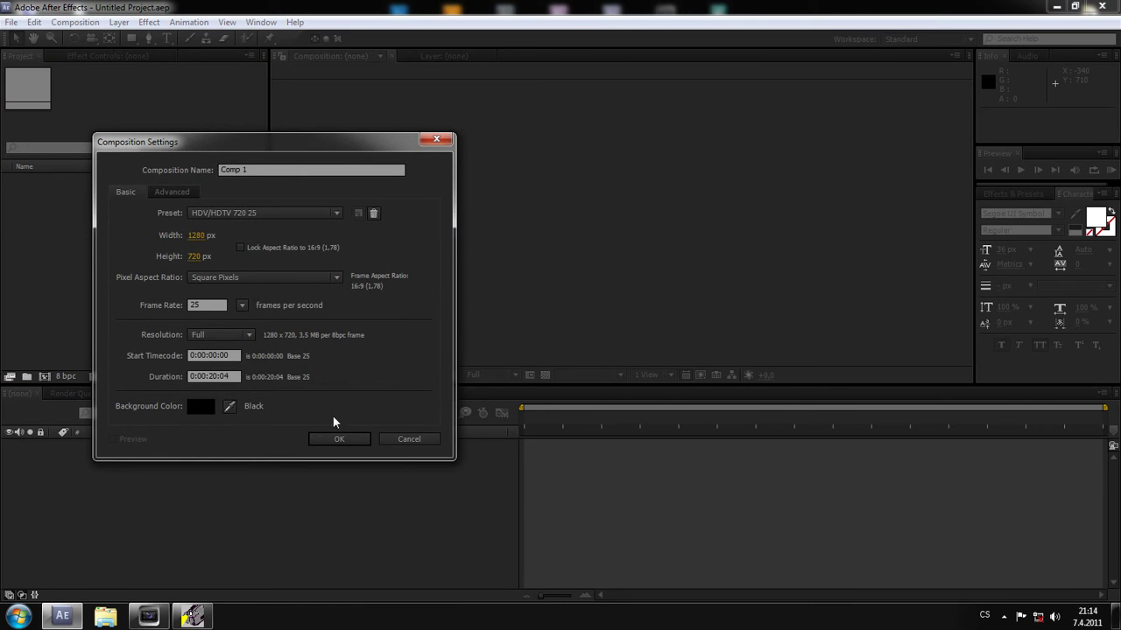
click(334, 438)
click(70, 182)
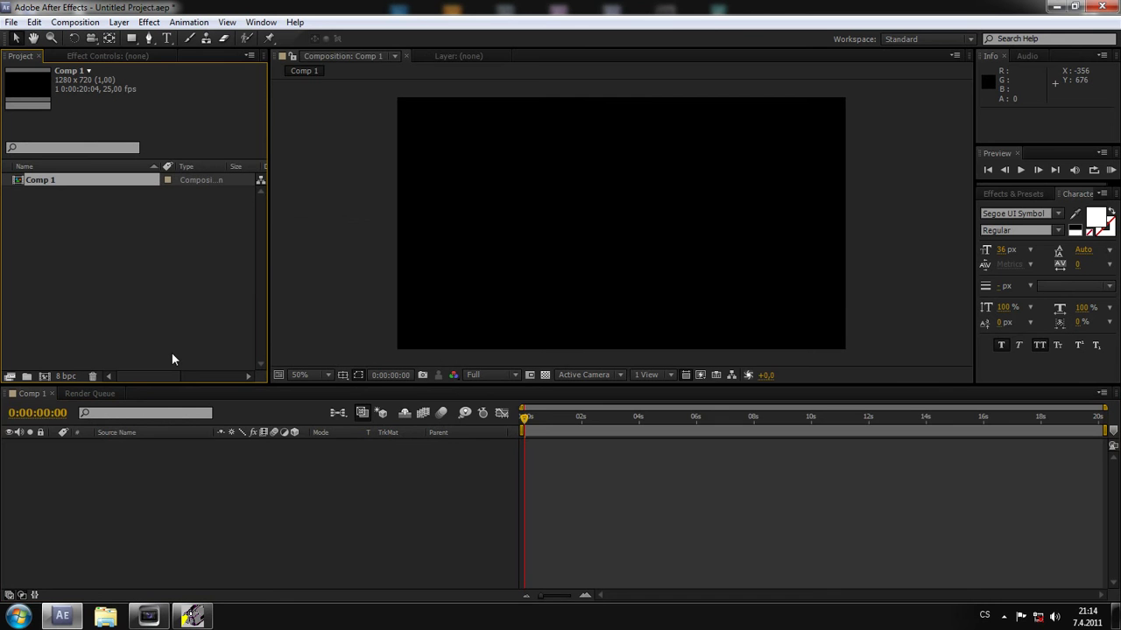
- Add a full-frame 1280×720 deep red solid, Deep Red Solid 1, to Comp 1
right_click(172, 482)
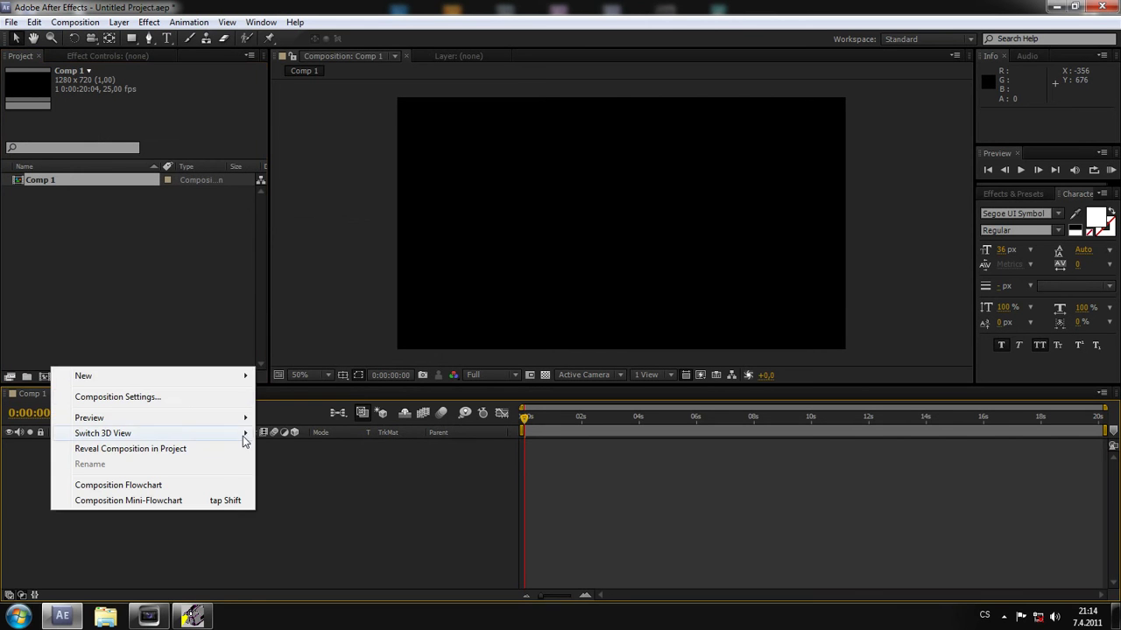
mouse_move(241, 377)
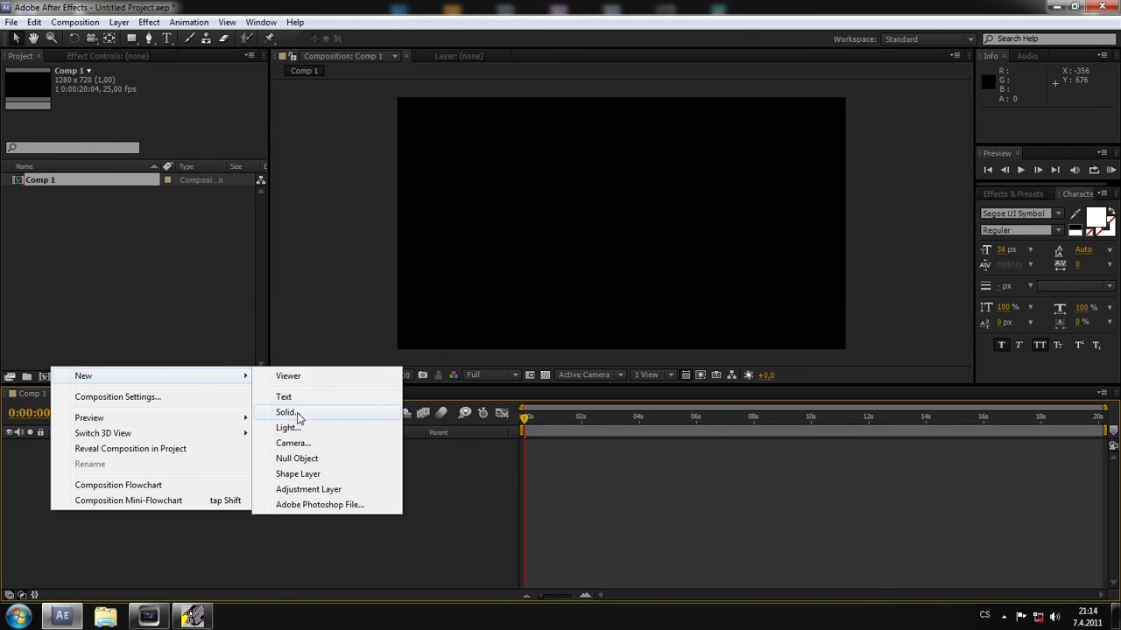
click(287, 411)
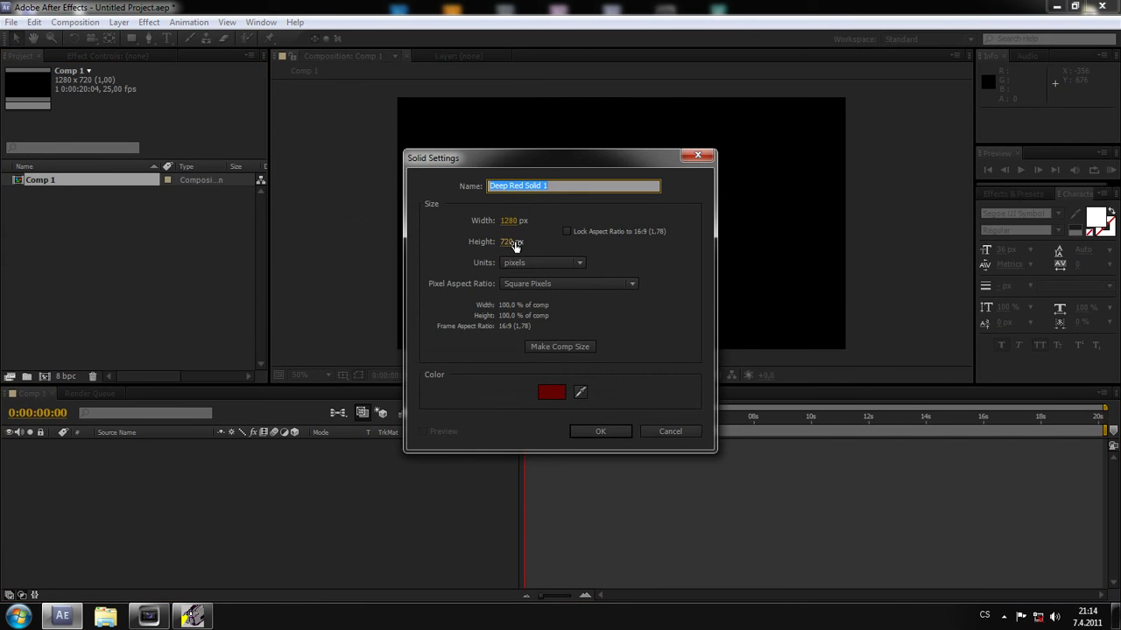
click(599, 429)
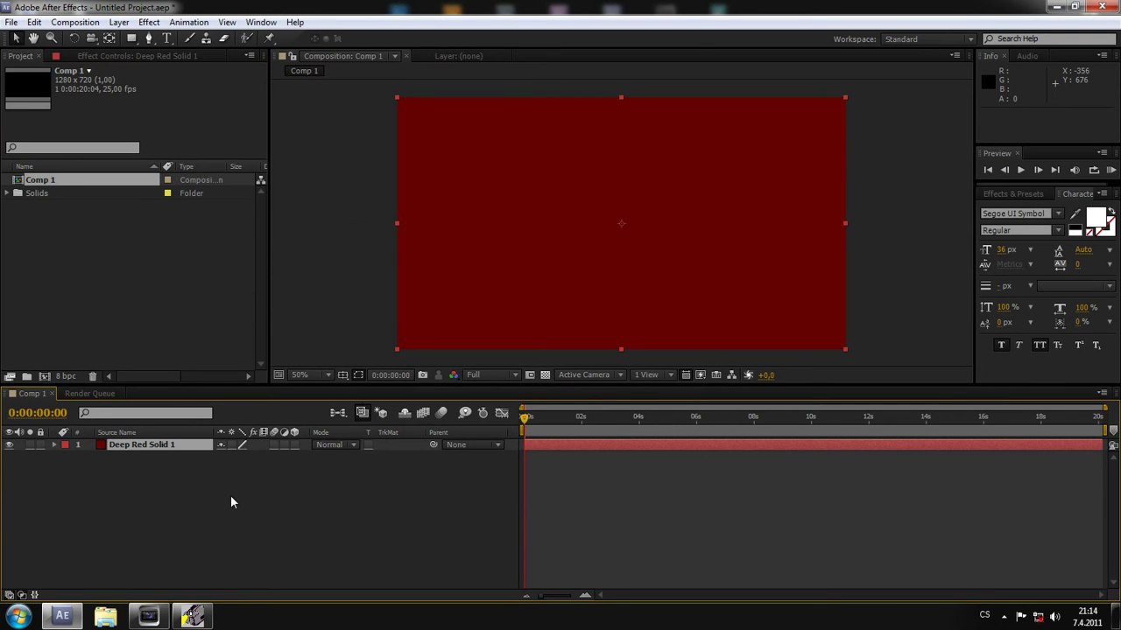
right_click(230, 495)
- Add a white 48 px text layer reading 'AHOJ JAK SE MÁTE ?', centred over the solid
mouse_move(307, 363)
click(496, 384)
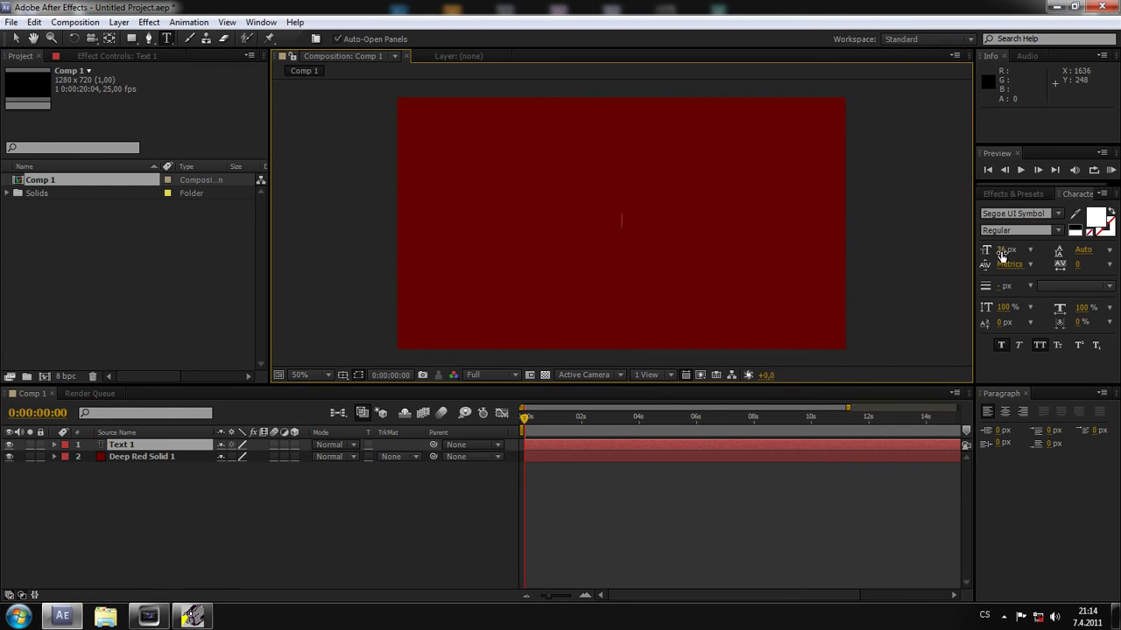
drag(1000, 250, 1011, 253)
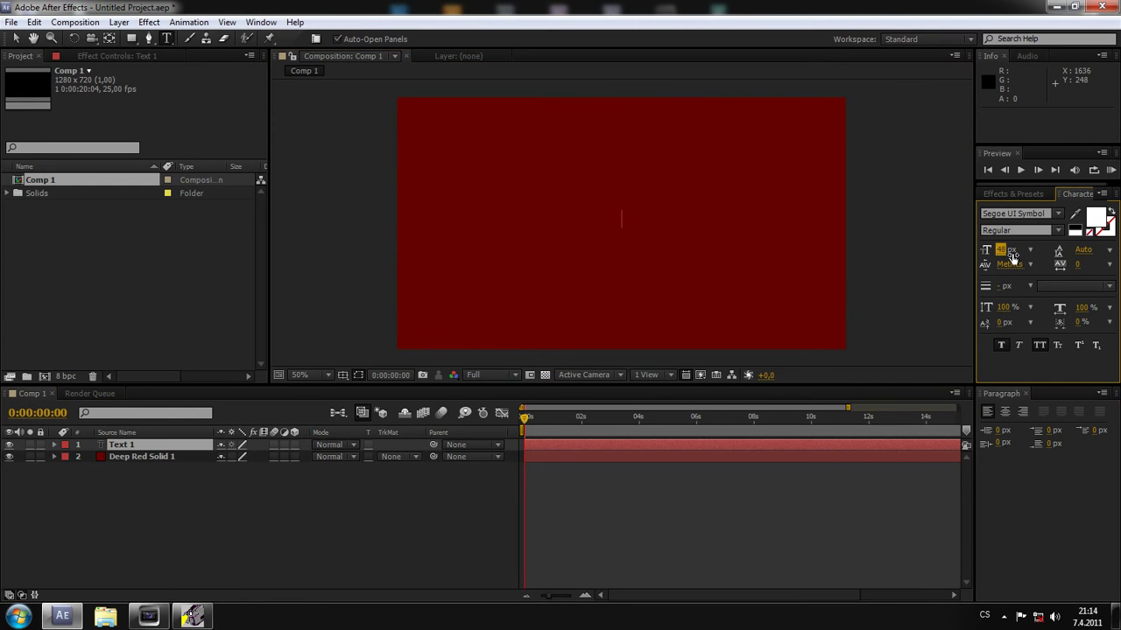
text(AG)
key(BackSpace)
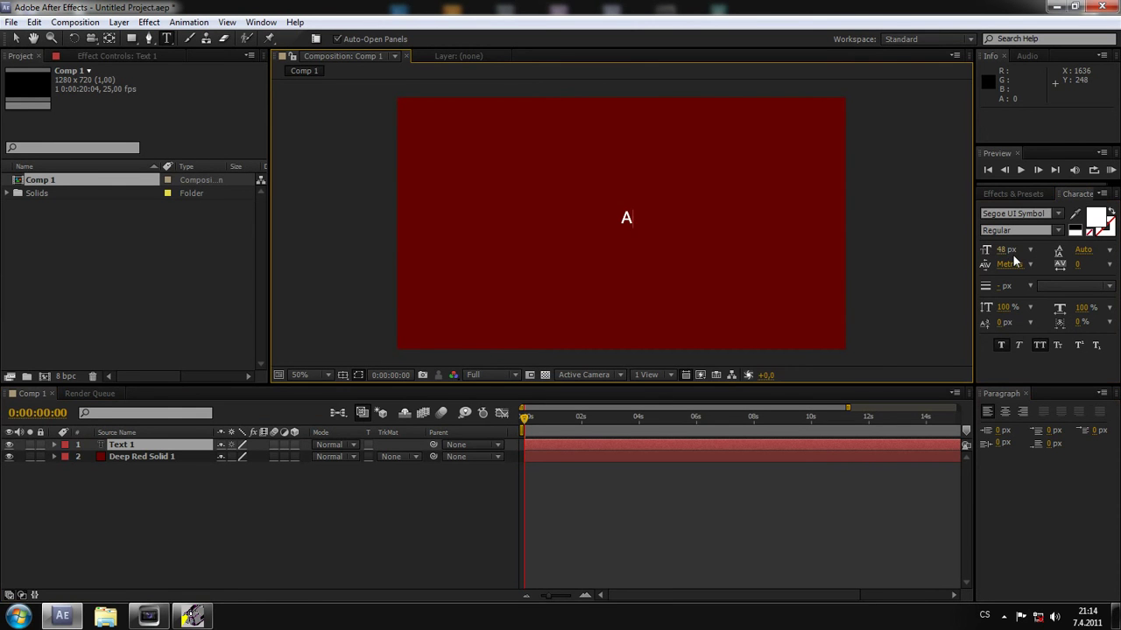
text(HOJ J)
text(AK SE MÁTE)
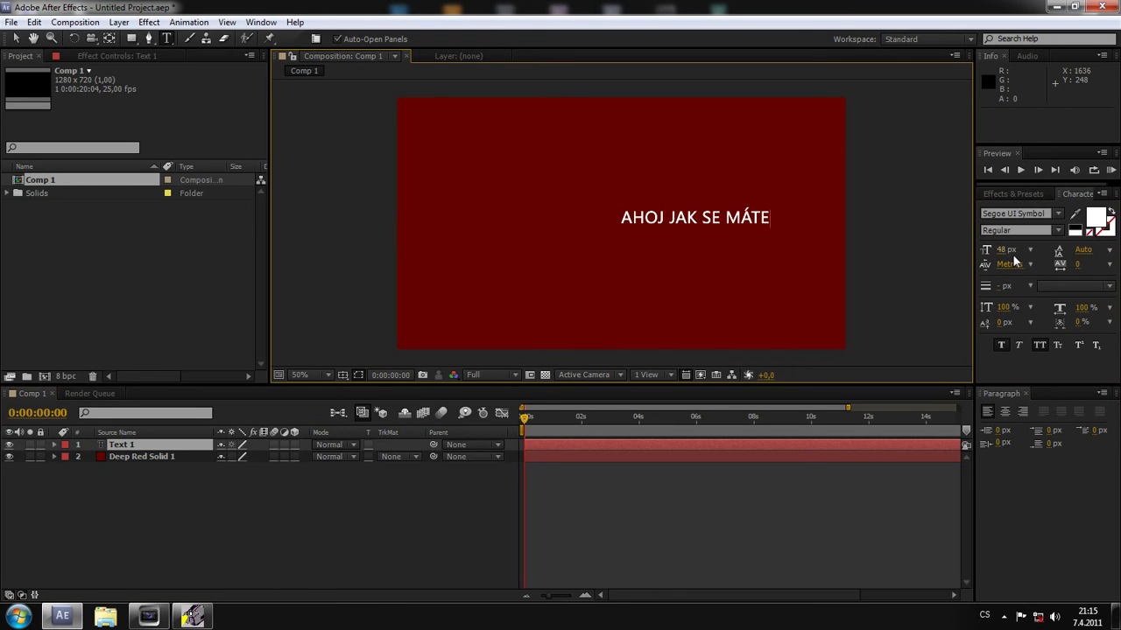
text( ?)
drag(730, 286, 650, 295)
key(Escape)
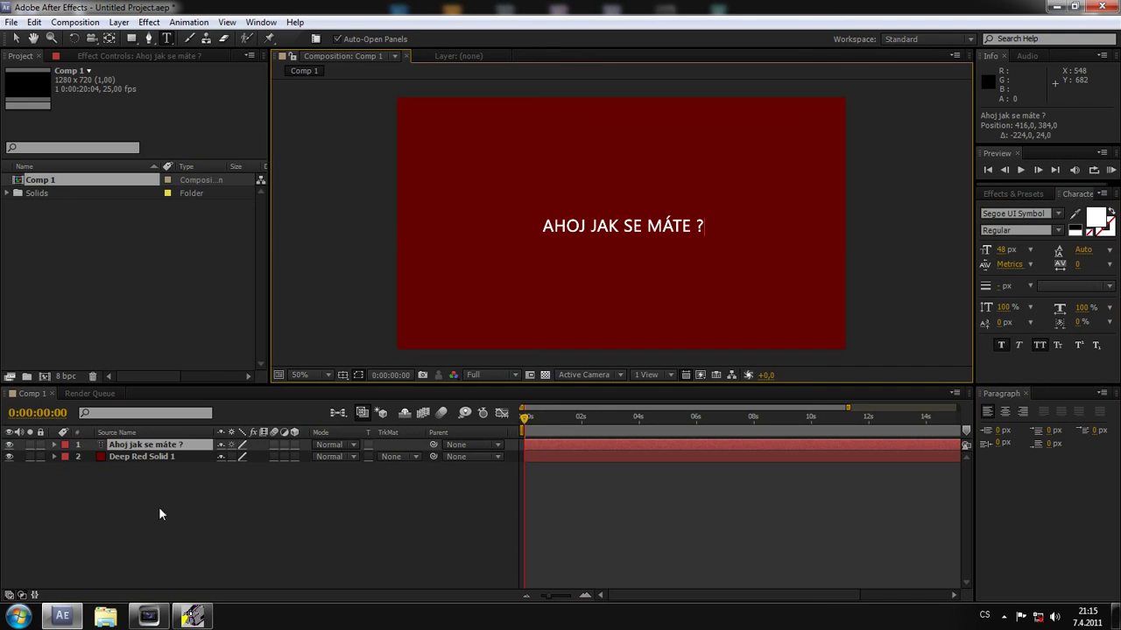
click(130, 520)
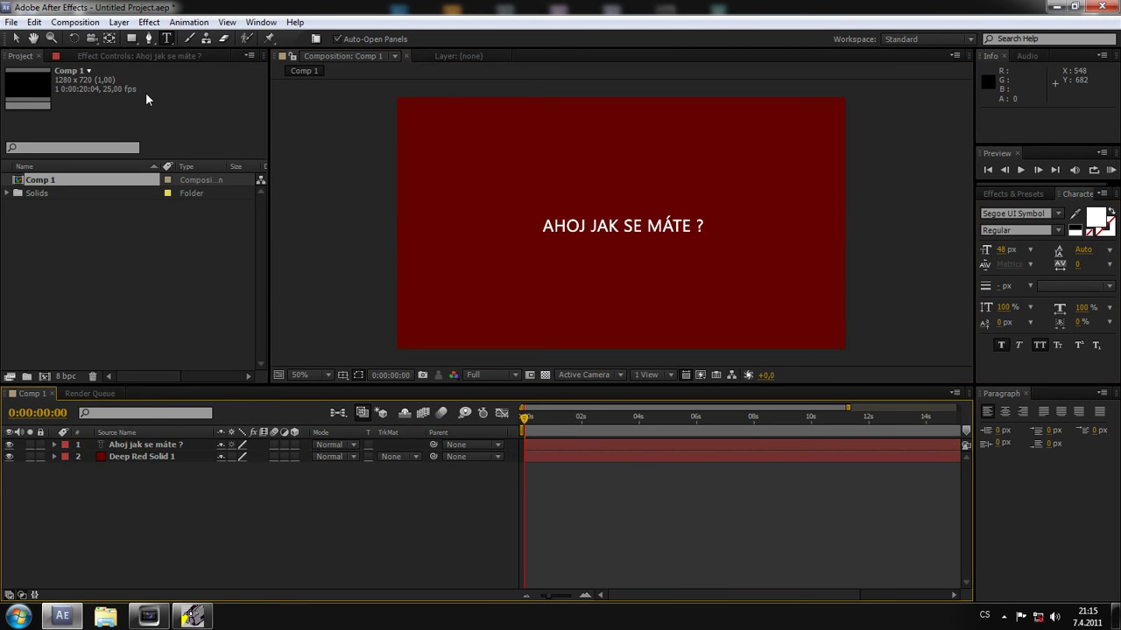
- Switch the drawing tool from rectangles to the Pen tool for Bezier paths
click(133, 40)
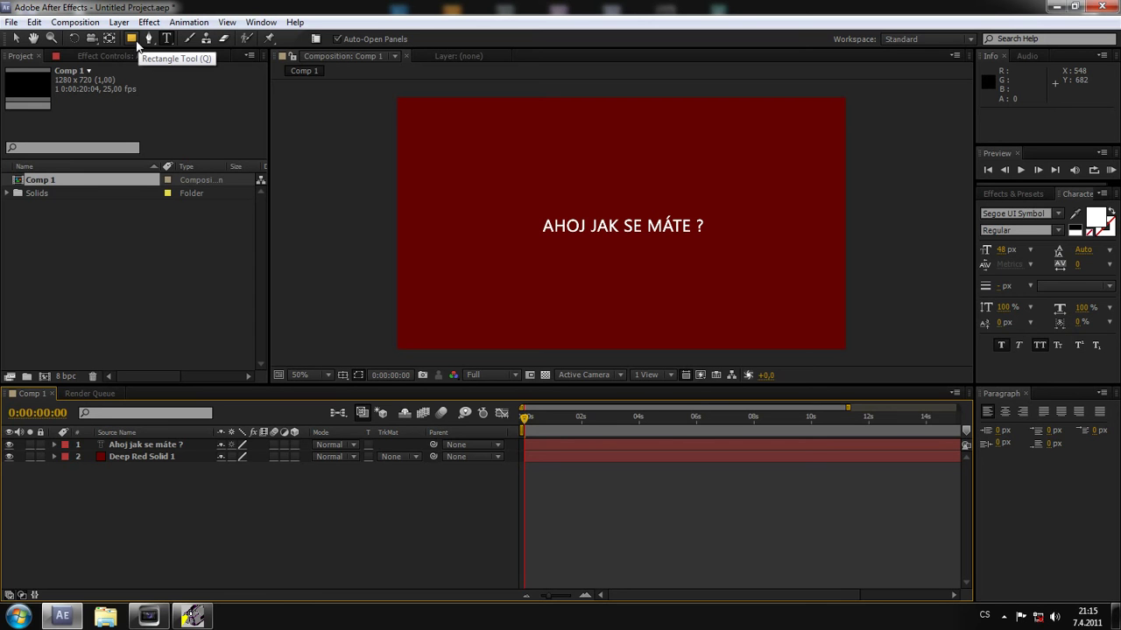
click(148, 41)
click(149, 40)
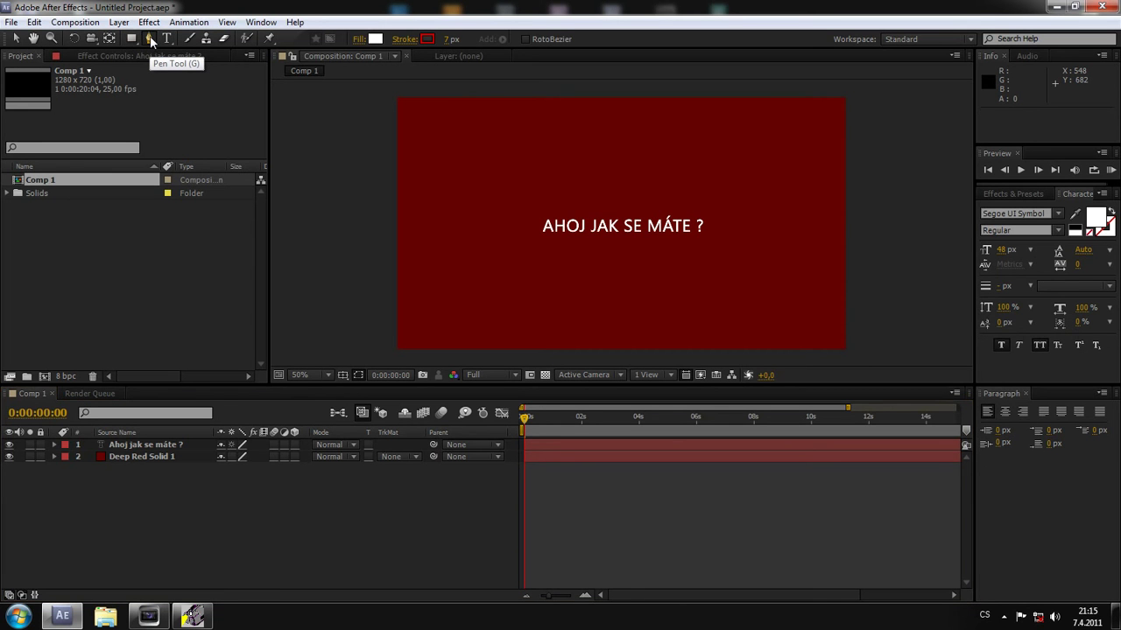
- Check the layers by toggling the red solid's visibility, then select the text layer
click(127, 443)
click(130, 455)
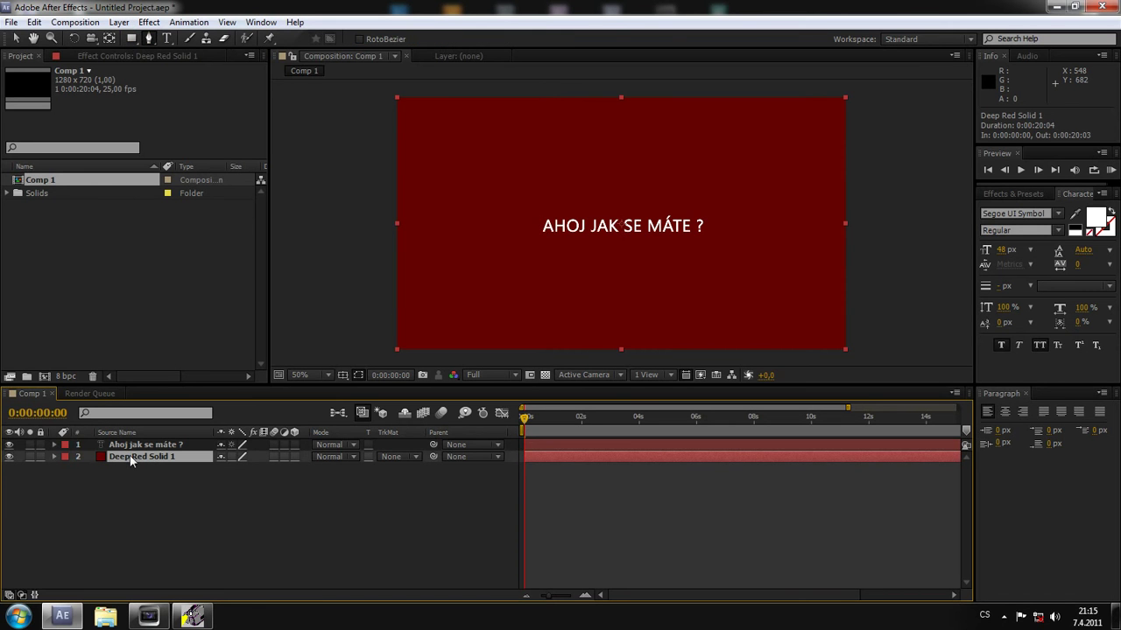
click(9, 456)
click(9, 456)
click(138, 446)
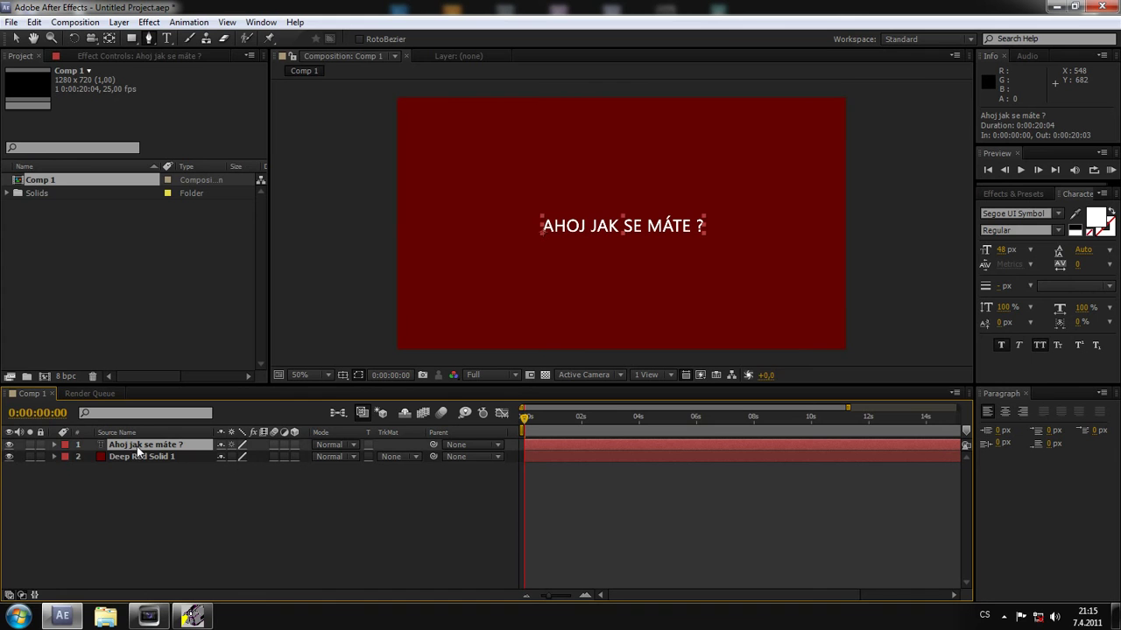
click(55, 446)
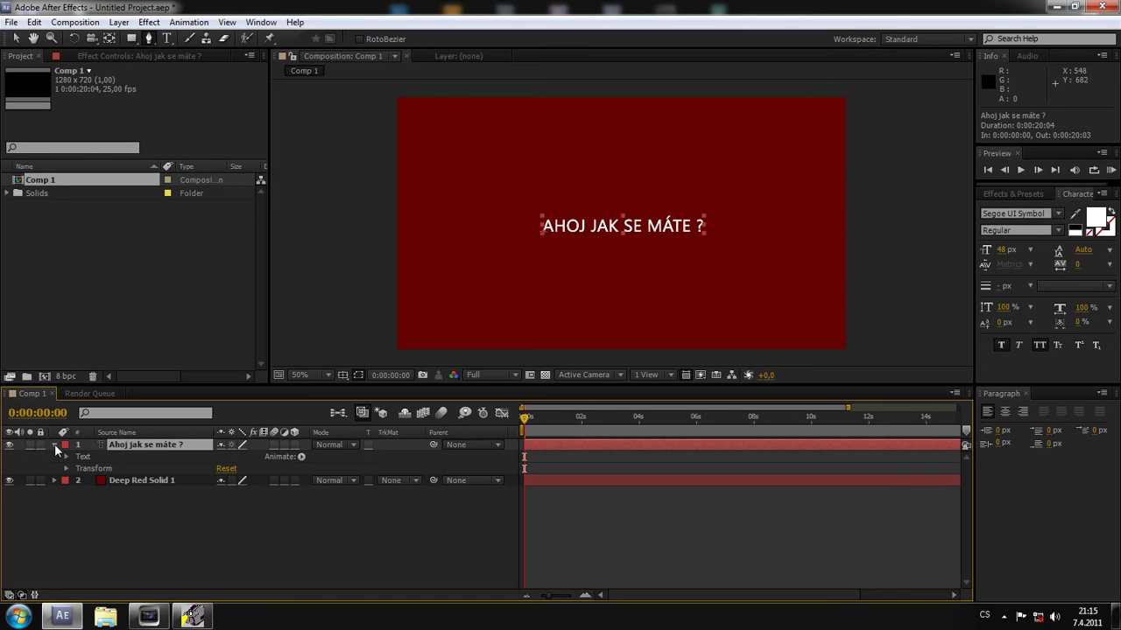
click(54, 446)
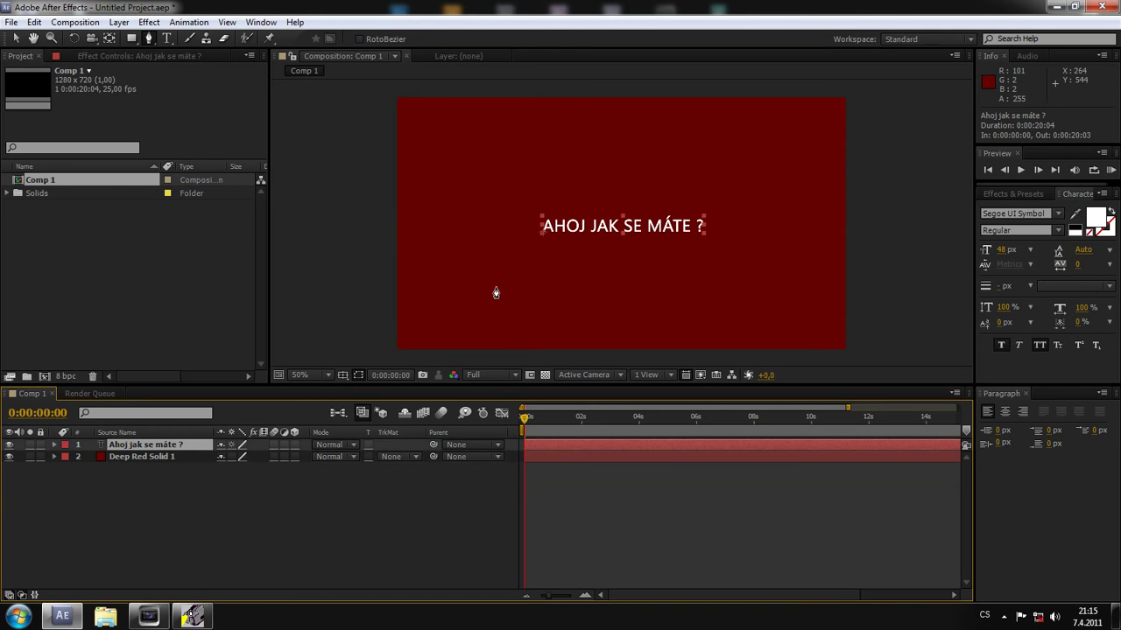
- Draw Mask 1, an open five-point wavy Bezier path across the lower frame, on the text layer
click(434, 316)
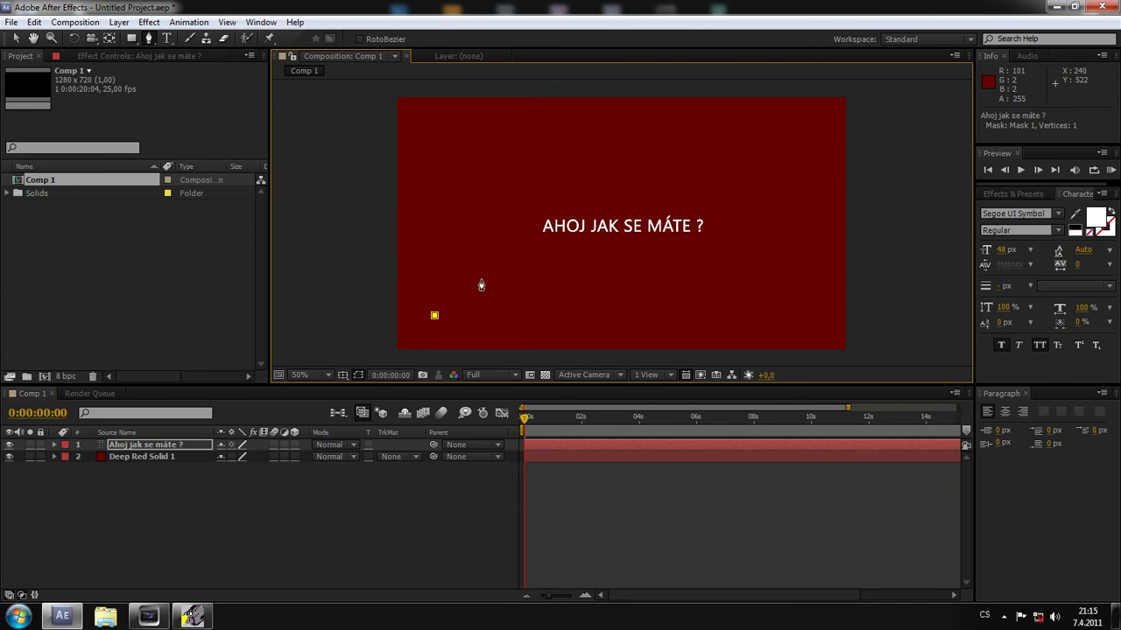
mouse_move(502, 280)
mouse_down()
mouse_move(580, 292)
mouse_move(535, 263)
mouse_move(526, 282)
mouse_move(510, 280)
mouse_up()
mouse_move(511, 282)
mouse_down()
mouse_move(523, 295)
mouse_move(662, 289)
mouse_move(530, 289)
mouse_move(537, 285)
mouse_up()
click(574, 321)
click(659, 307)
drag(661, 306, 693, 270)
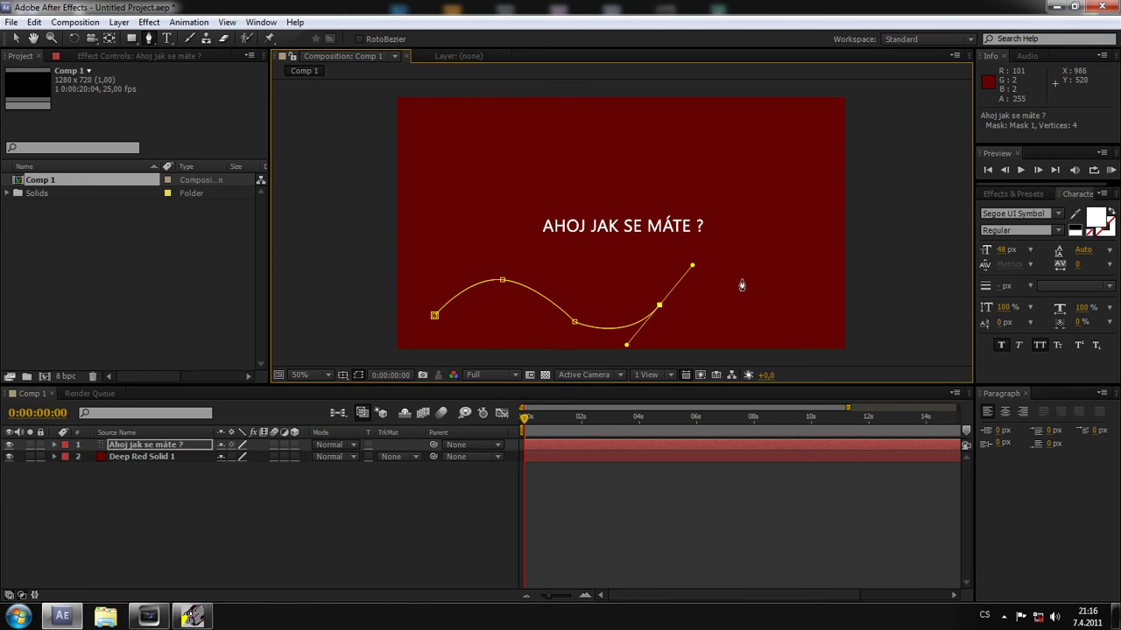
drag(760, 279, 784, 289)
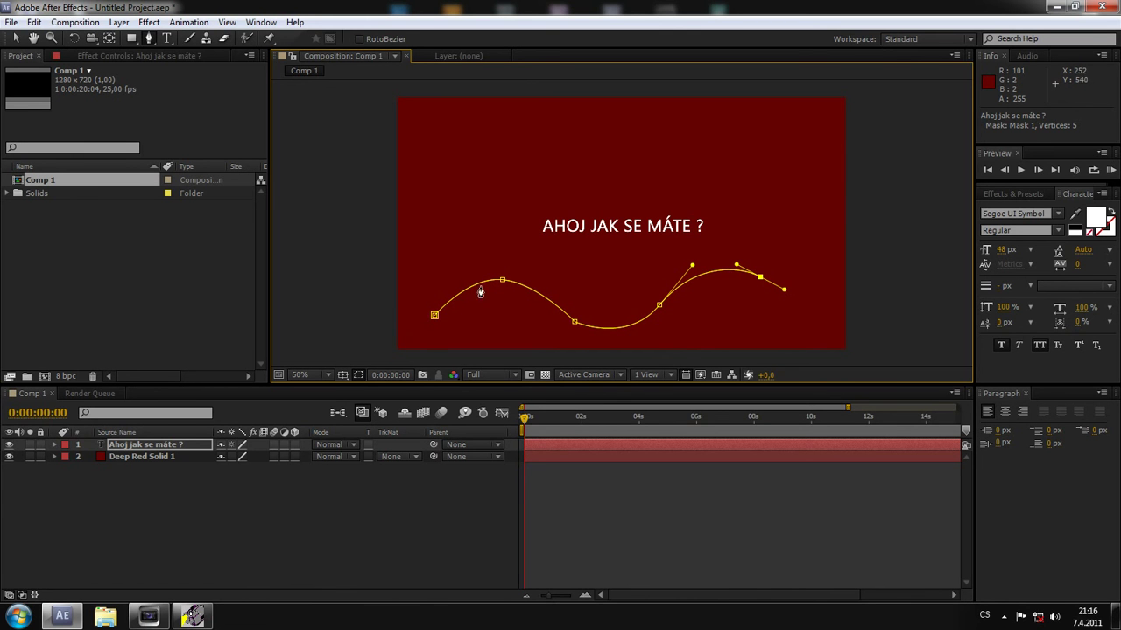
click(136, 446)
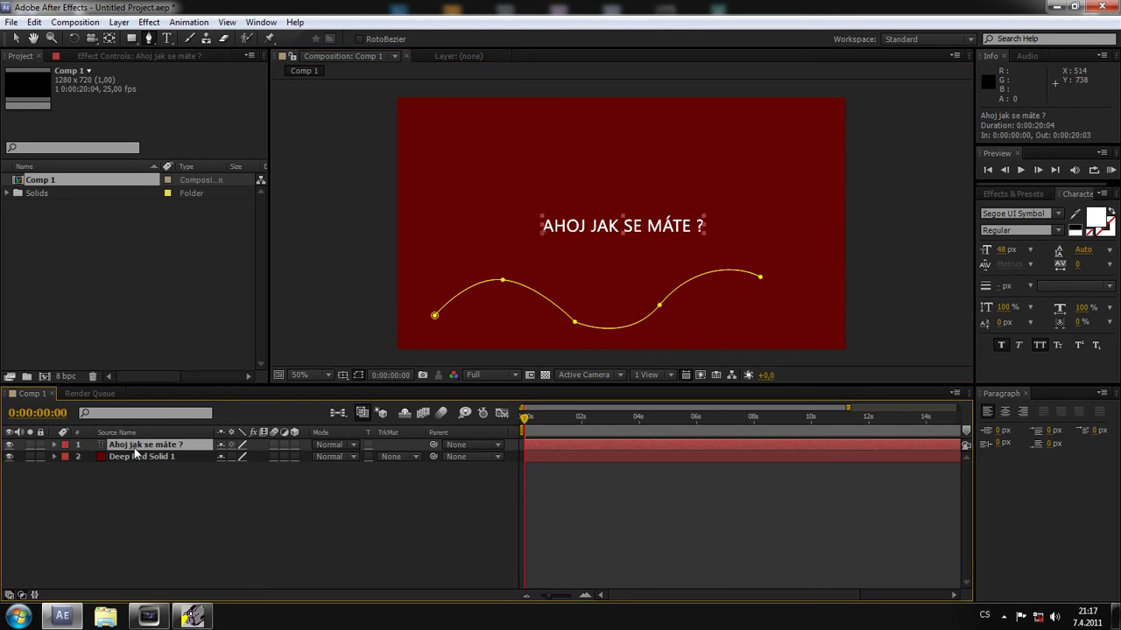
- In the text layer's Path Options, set Path to Mask 1
click(55, 445)
click(65, 456)
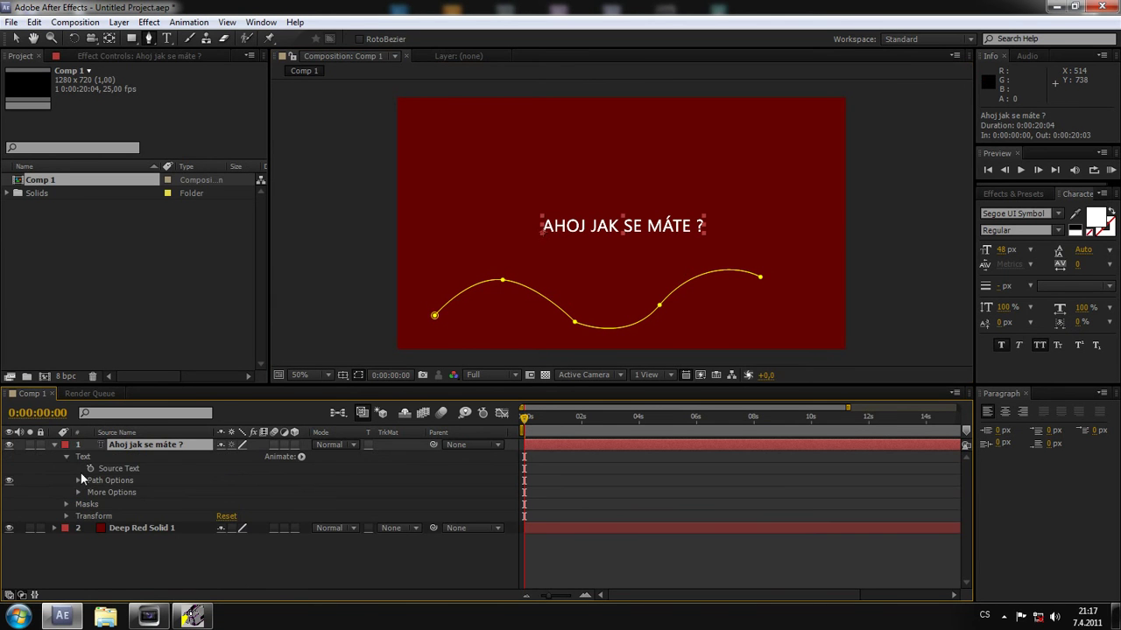
click(78, 480)
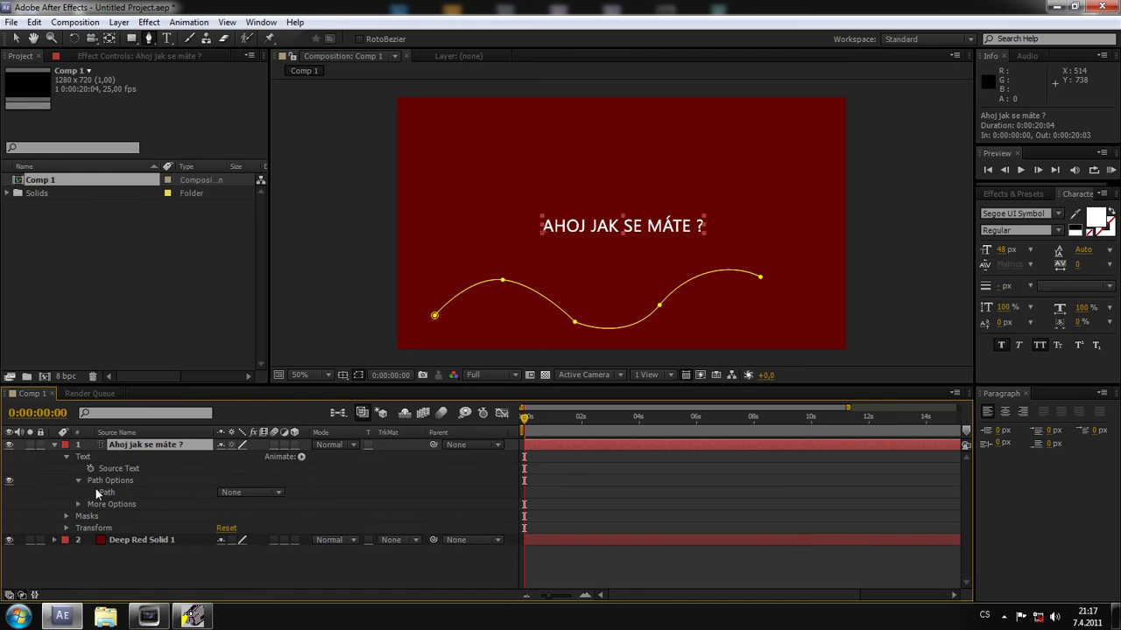
click(109, 492)
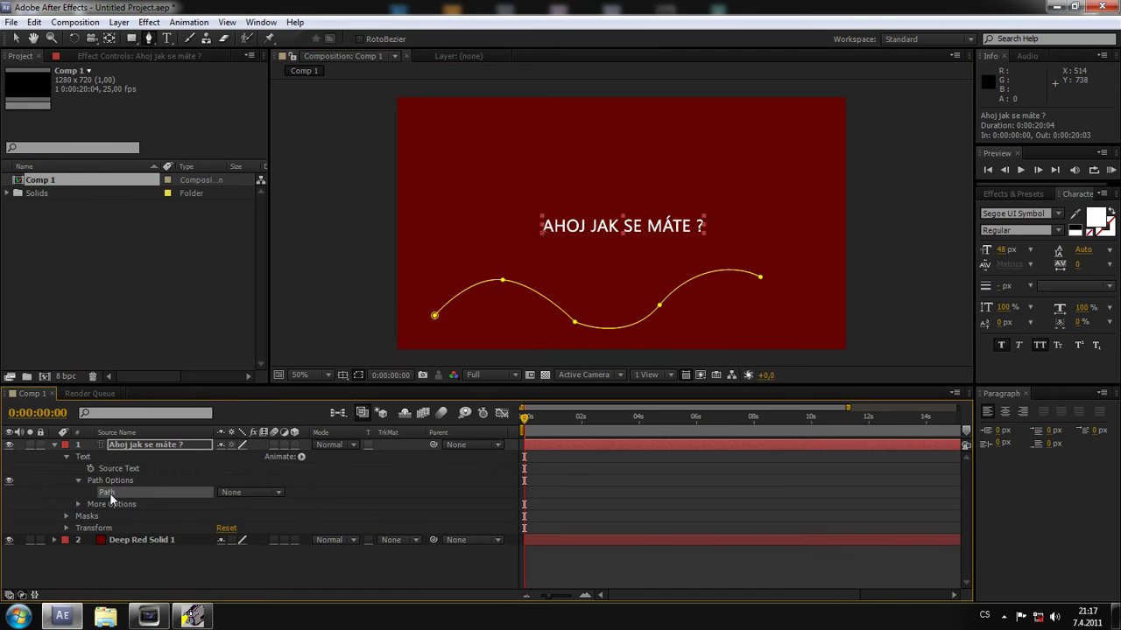
click(255, 492)
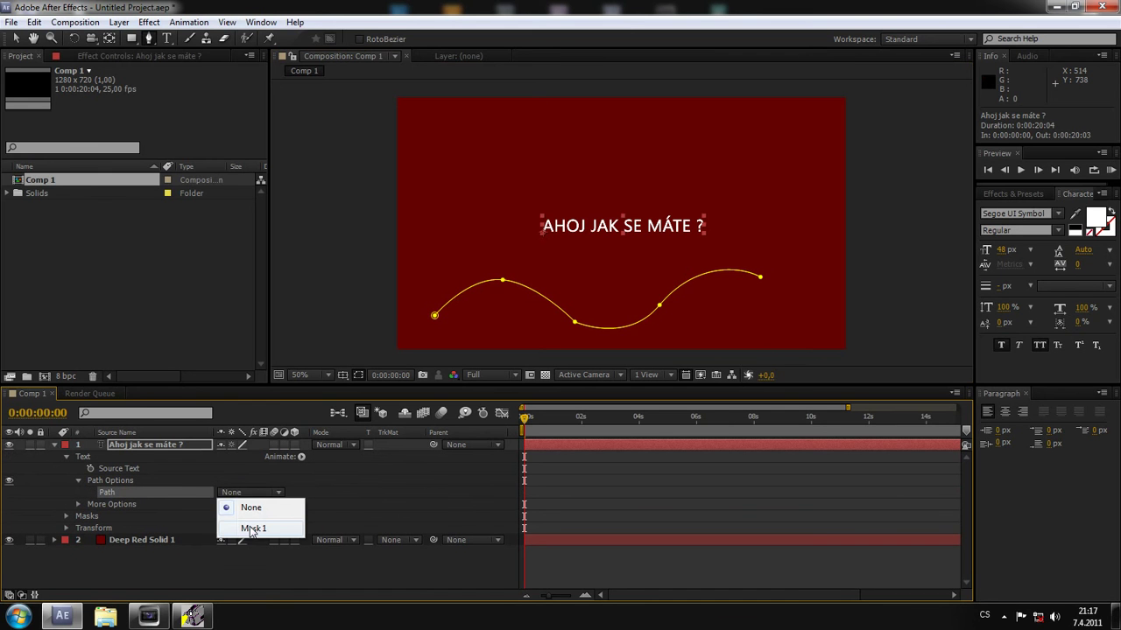
click(253, 529)
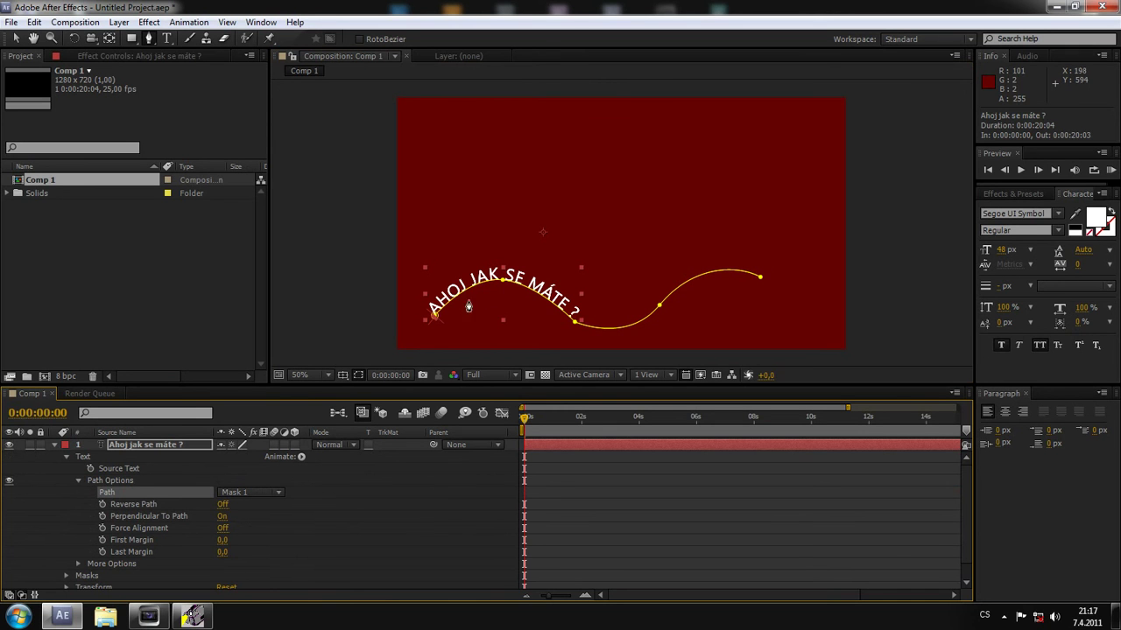
- Preview the path text over time and raise First Margin to 74,0
mouse_move(524, 416)
mouse_down()
mouse_move(768, 413)
mouse_move(736, 412)
mouse_up()
drag(544, 429, 482, 436)
click(122, 543)
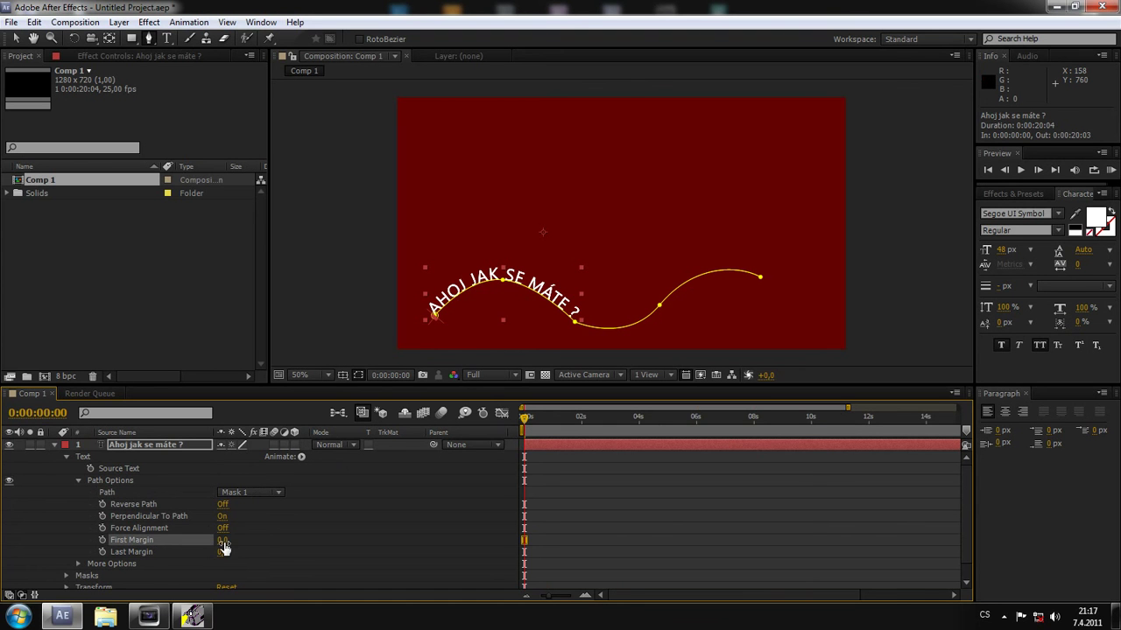
mouse_move(224, 547)
mouse_down()
mouse_move(505, 504)
mouse_move(209, 514)
mouse_move(230, 512)
mouse_up()
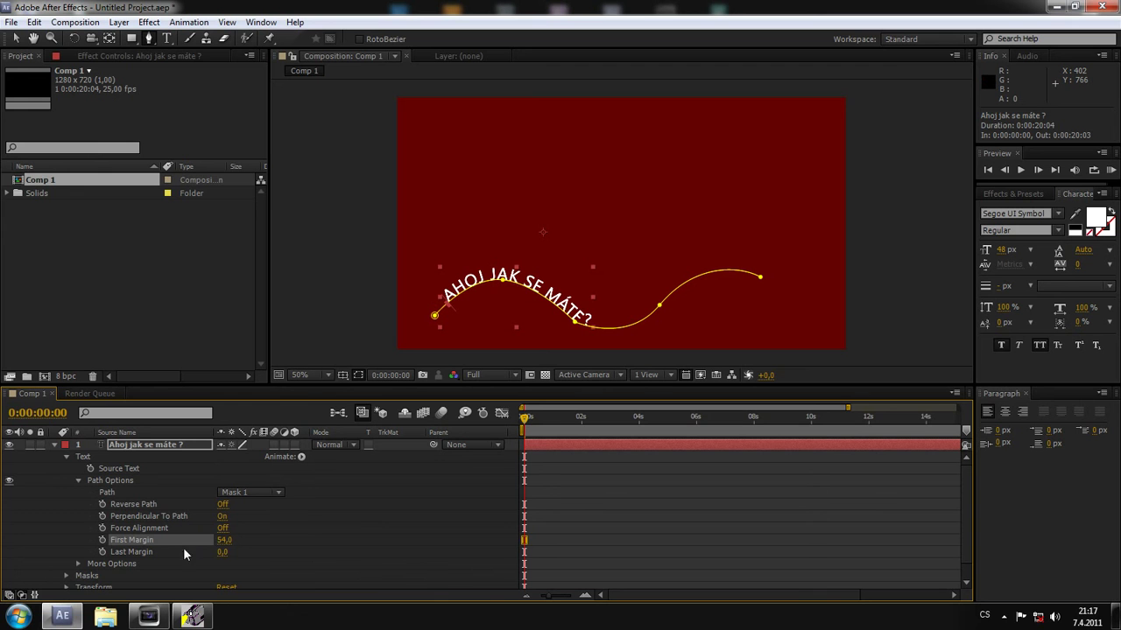
click(224, 553)
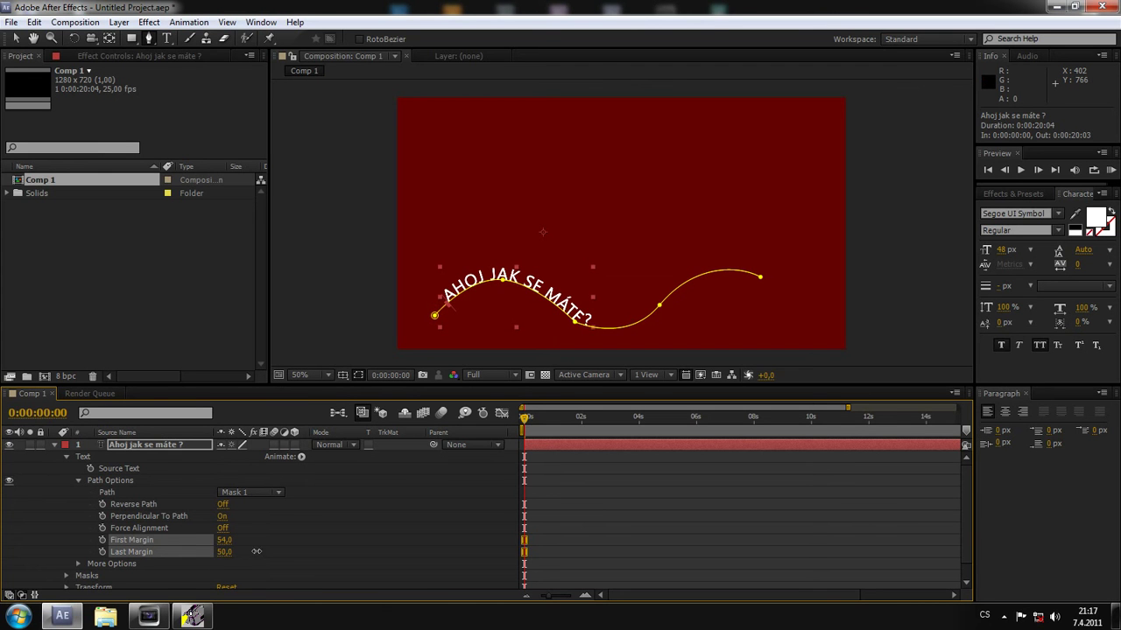
click(256, 552)
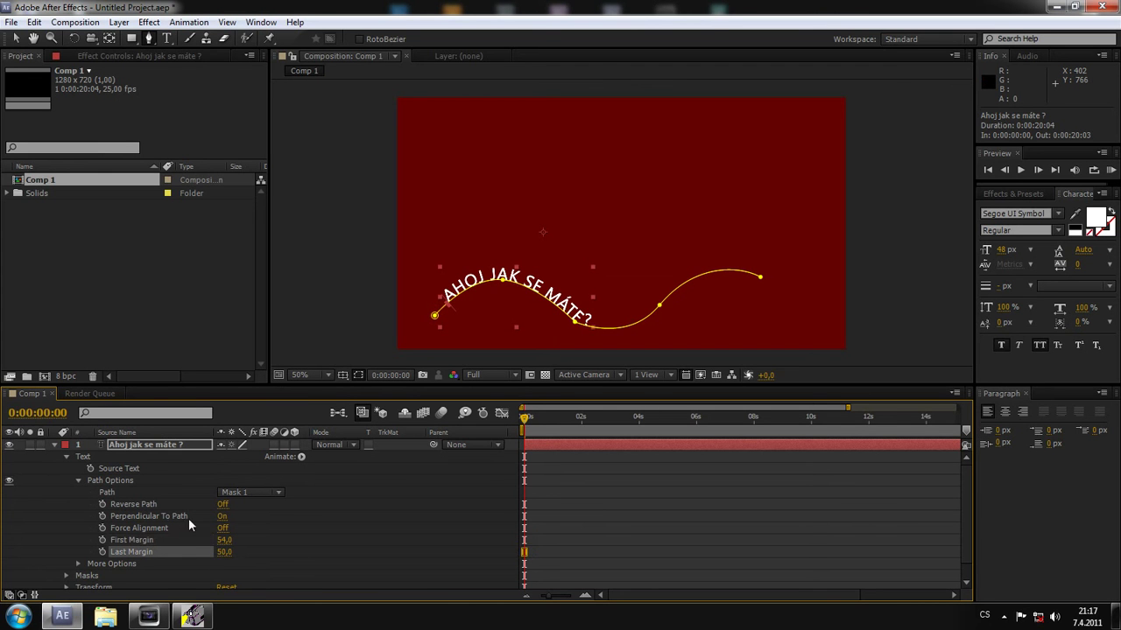
mouse_move(225, 541)
mouse_down()
mouse_move(253, 536)
mouse_move(231, 543)
mouse_move(241, 565)
mouse_up()
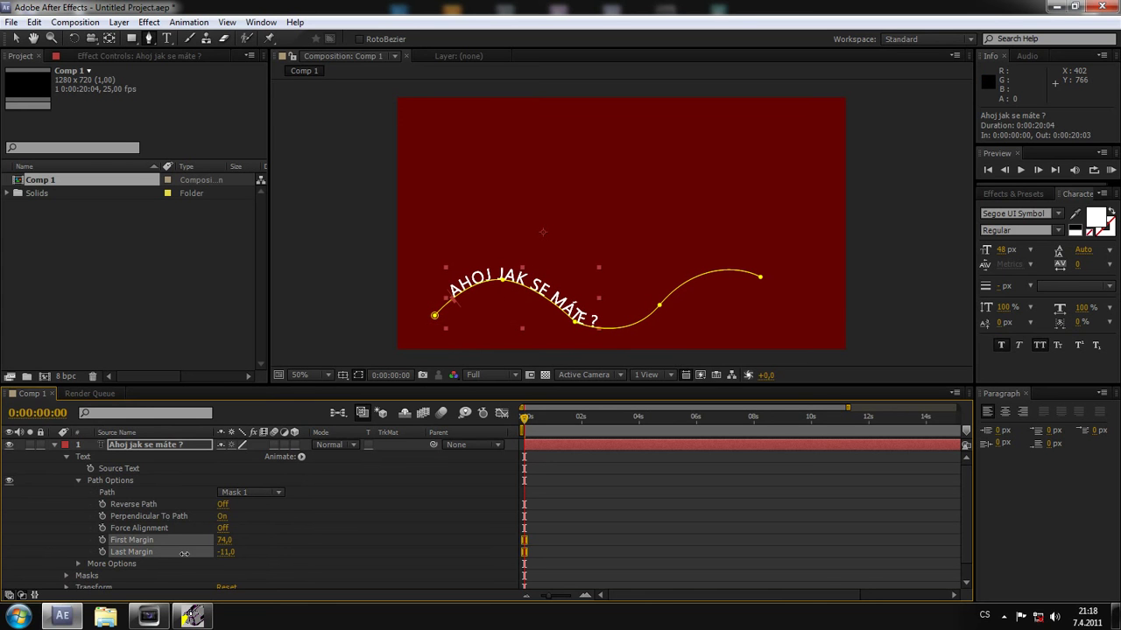
- Set Last Margin to 0,0 and move the current time to 0:00:02:06
click(225, 553)
text(0)
key(Return)
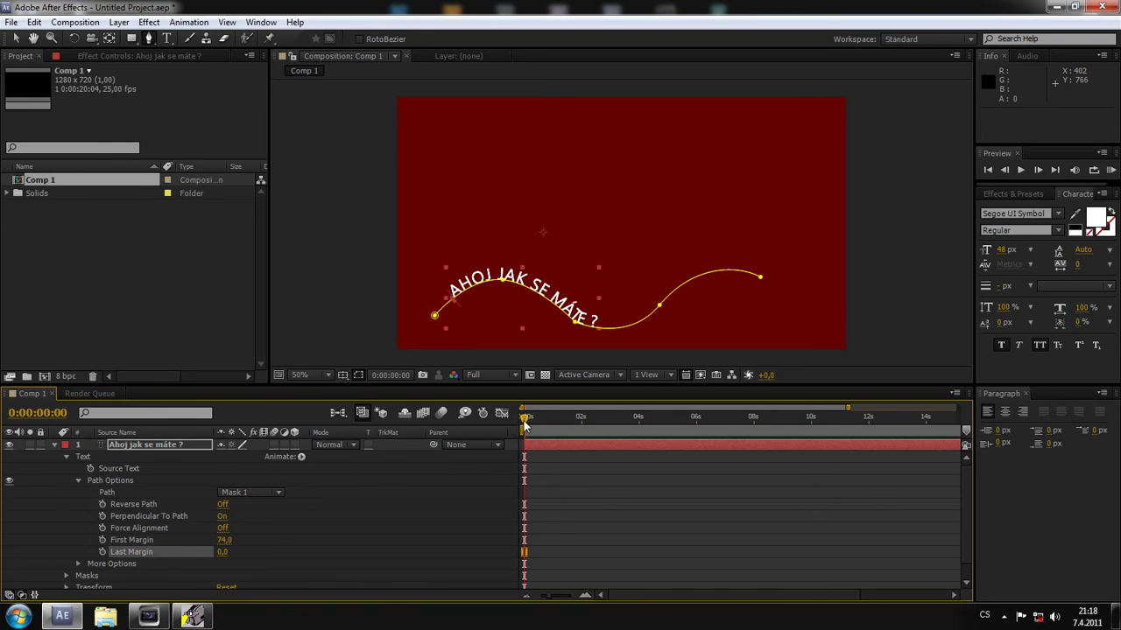
drag(525, 424, 588, 419)
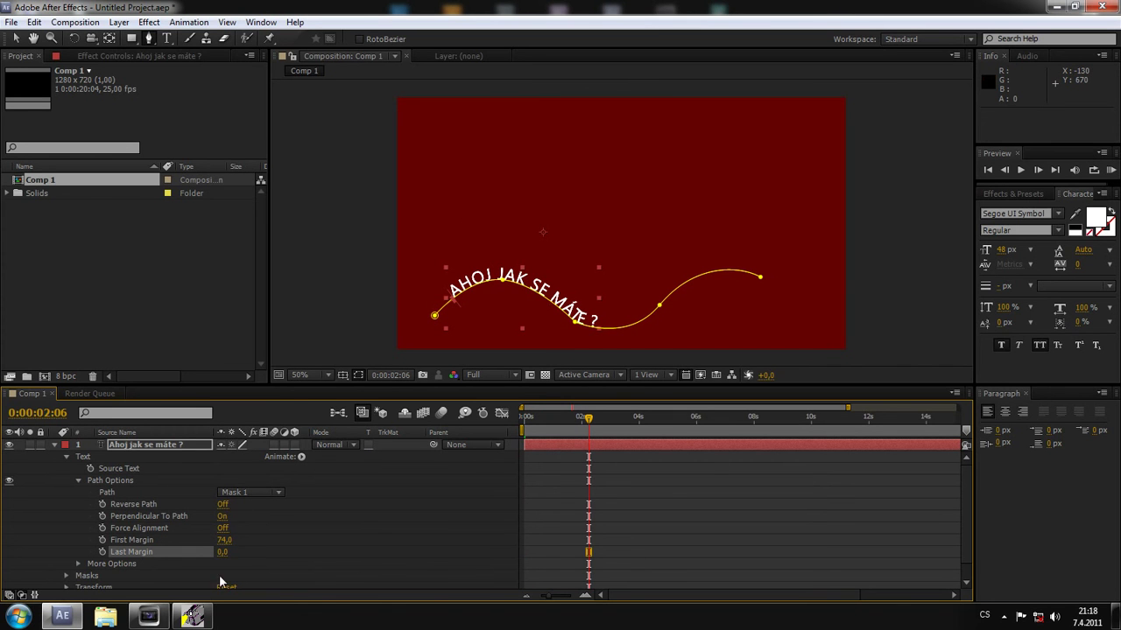
- Draw Mask 2, an open curved arc across the upper comp, on the text layer
click(120, 446)
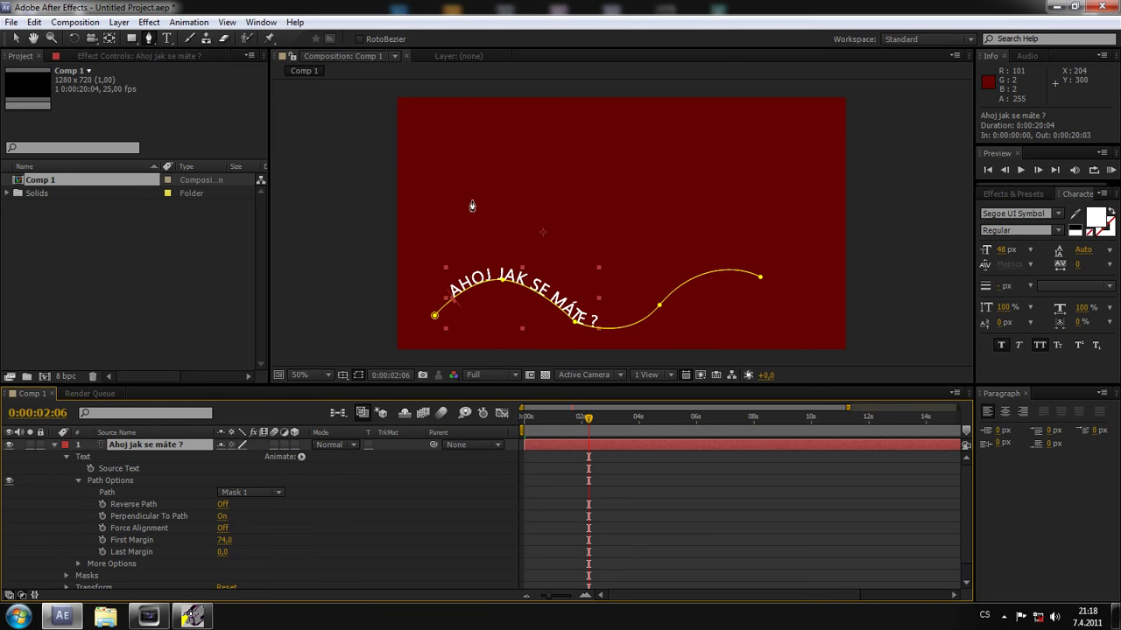
click(511, 180)
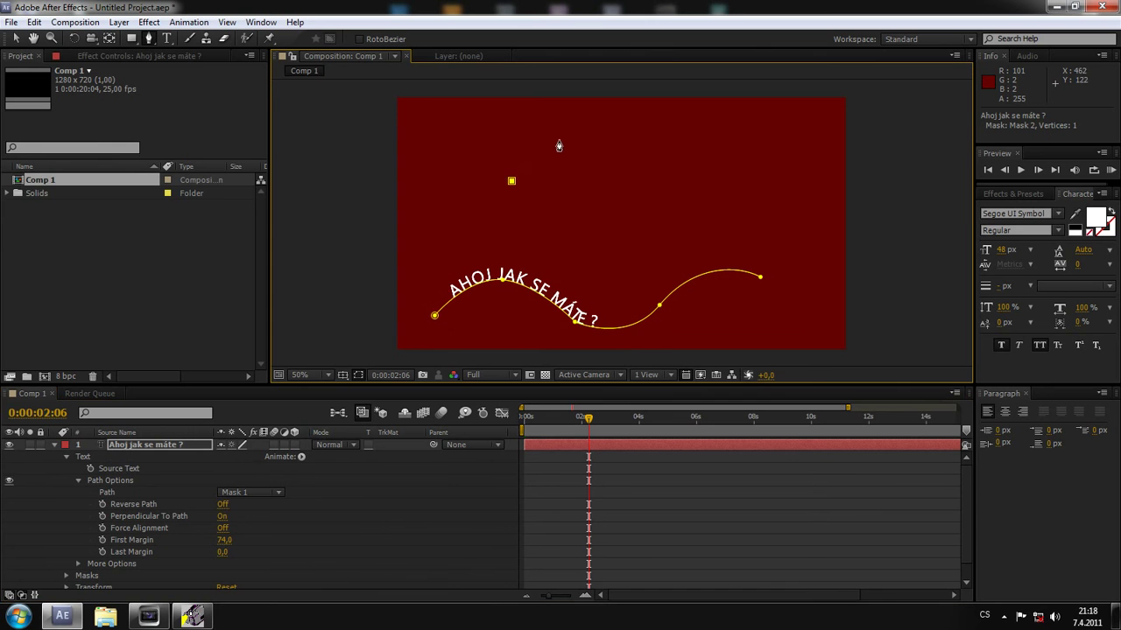
mouse_move(565, 136)
mouse_down()
mouse_move(601, 133)
mouse_move(682, 174)
mouse_move(690, 159)
mouse_move(700, 203)
mouse_move(700, 184)
mouse_up()
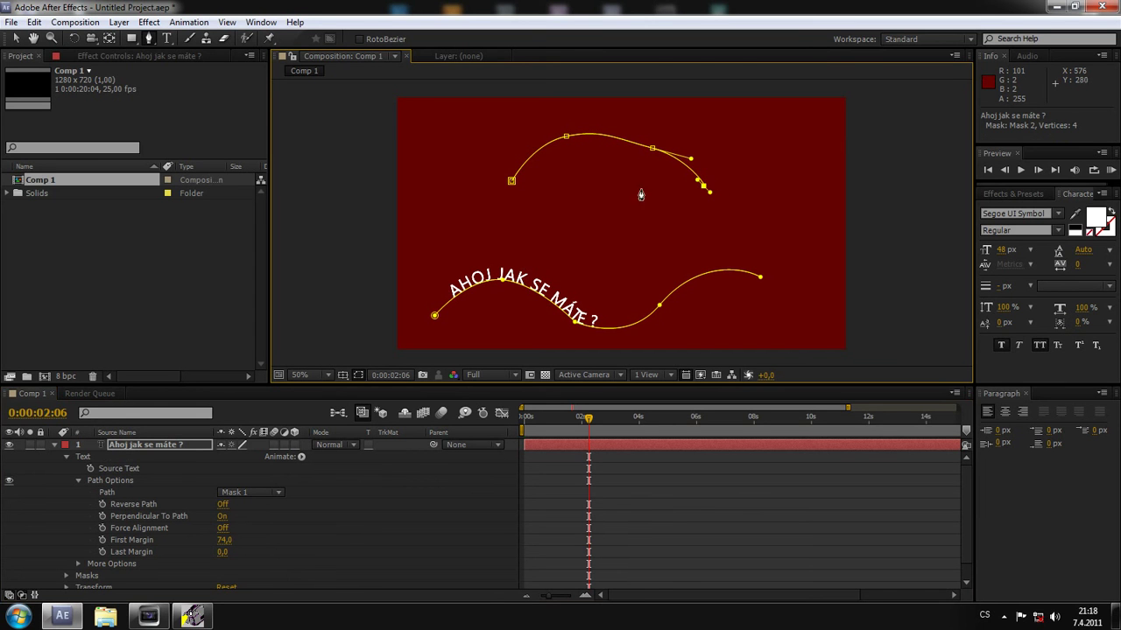
click(119, 443)
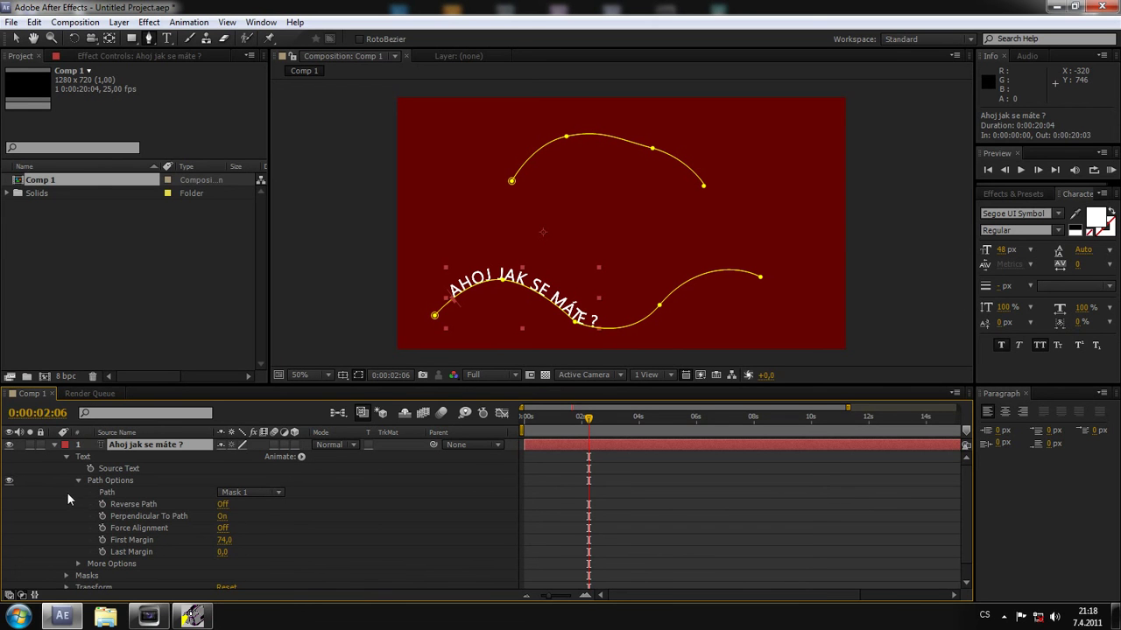
- Switch the text's path to Mask 2 to check it, then delete the text layer
click(117, 495)
click(276, 492)
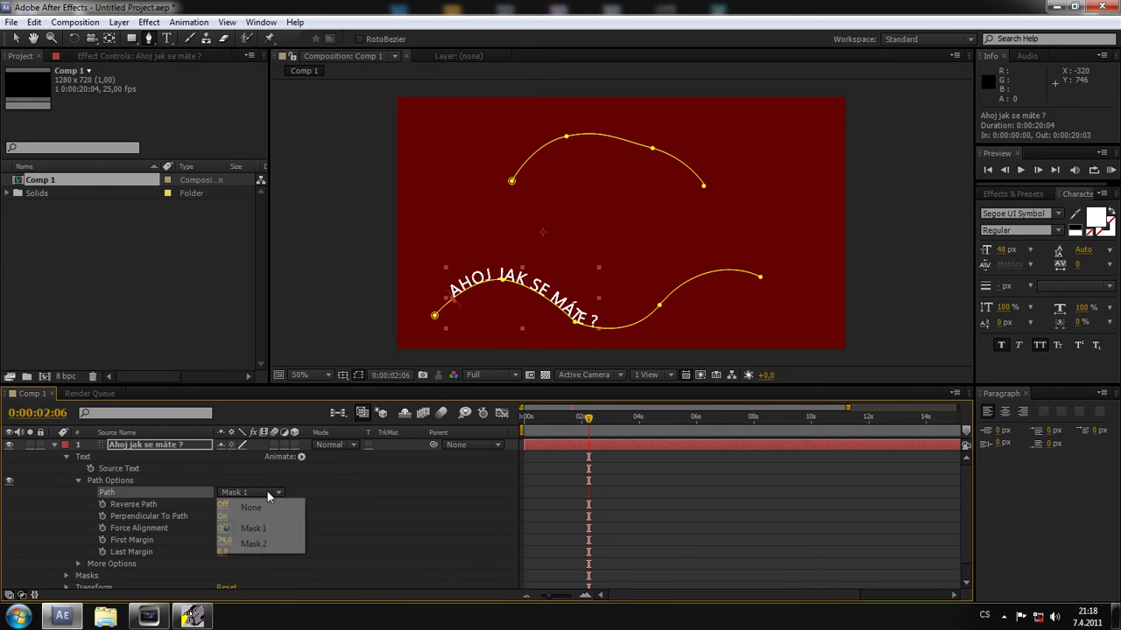
click(253, 544)
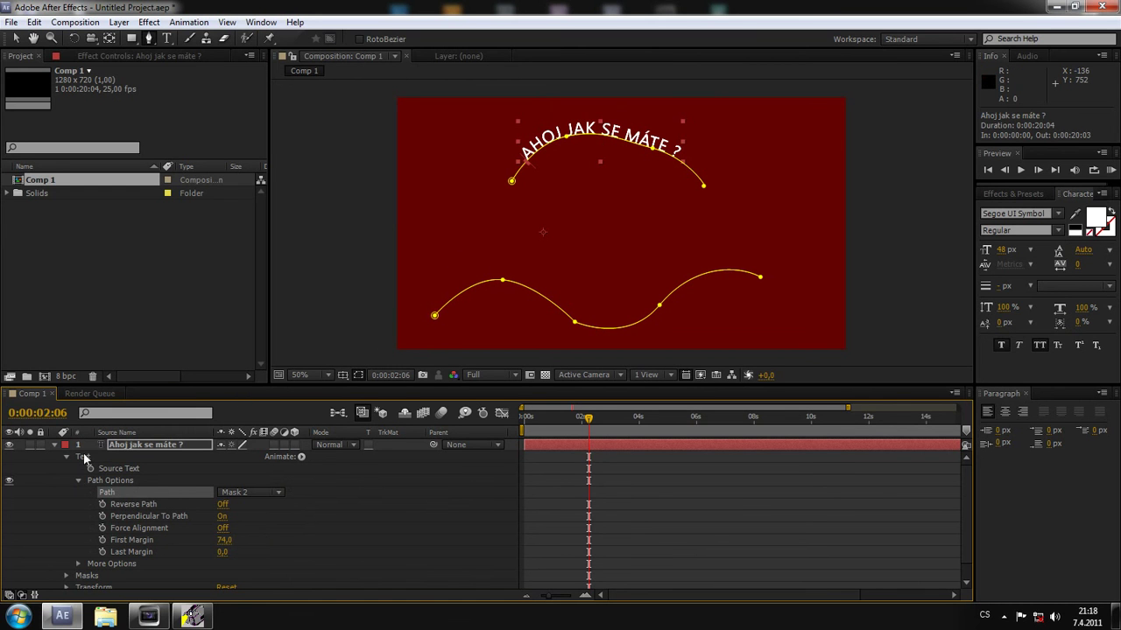
click(130, 446)
key(Delete)
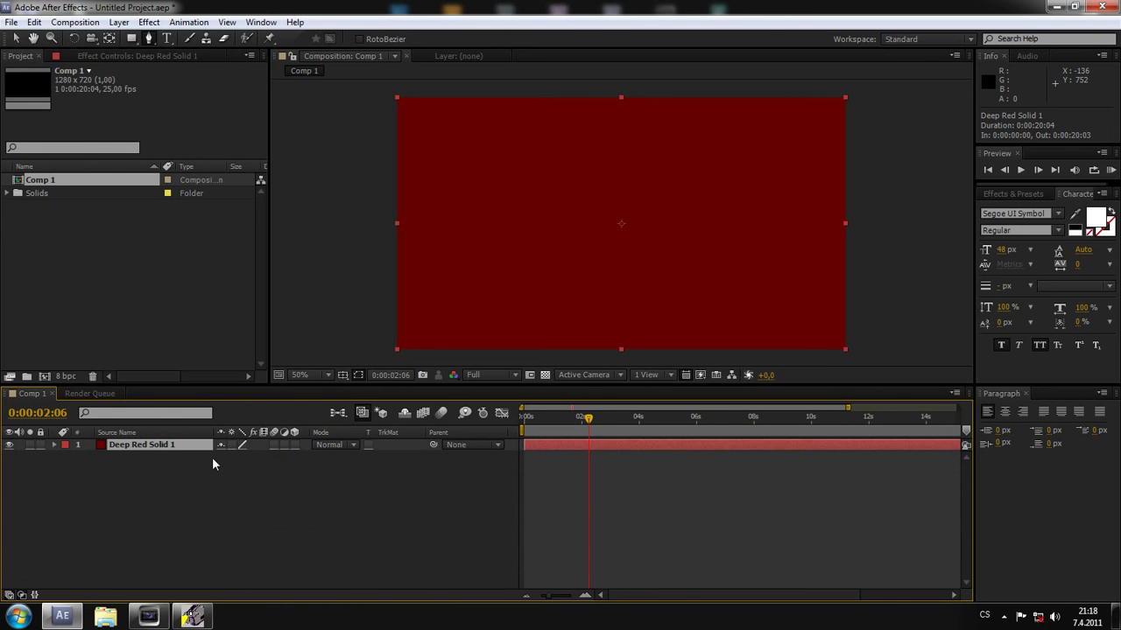
- Create Comp 2 at 3456×2304 with the preset canon preset and import IMG_5169.JPG from the desktop
right_click(141, 254)
click(194, 265)
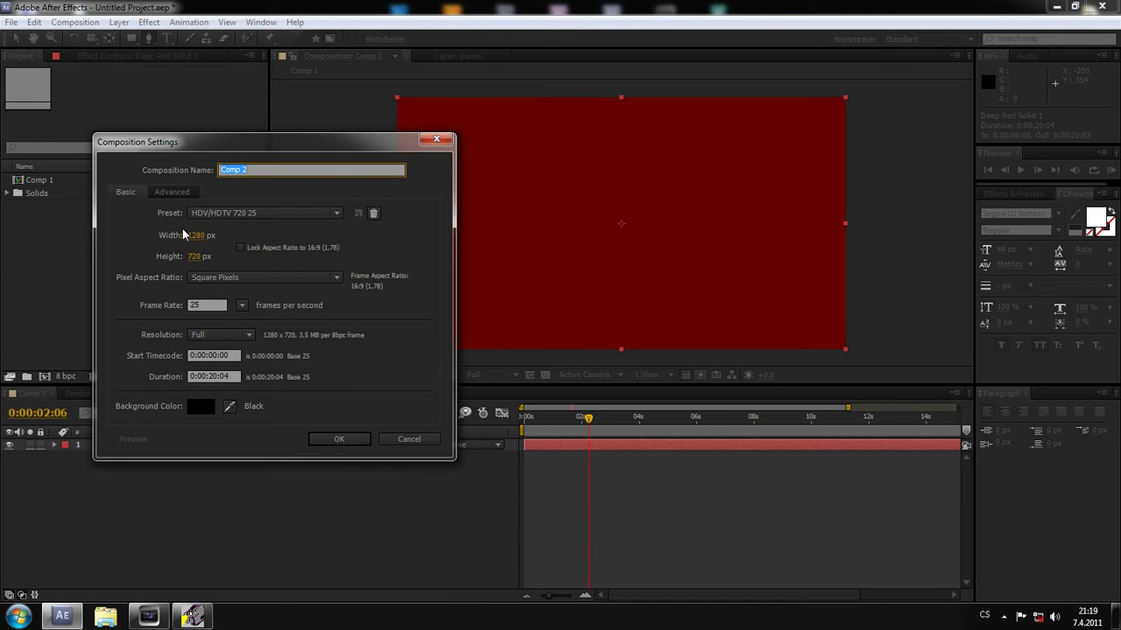
click(303, 213)
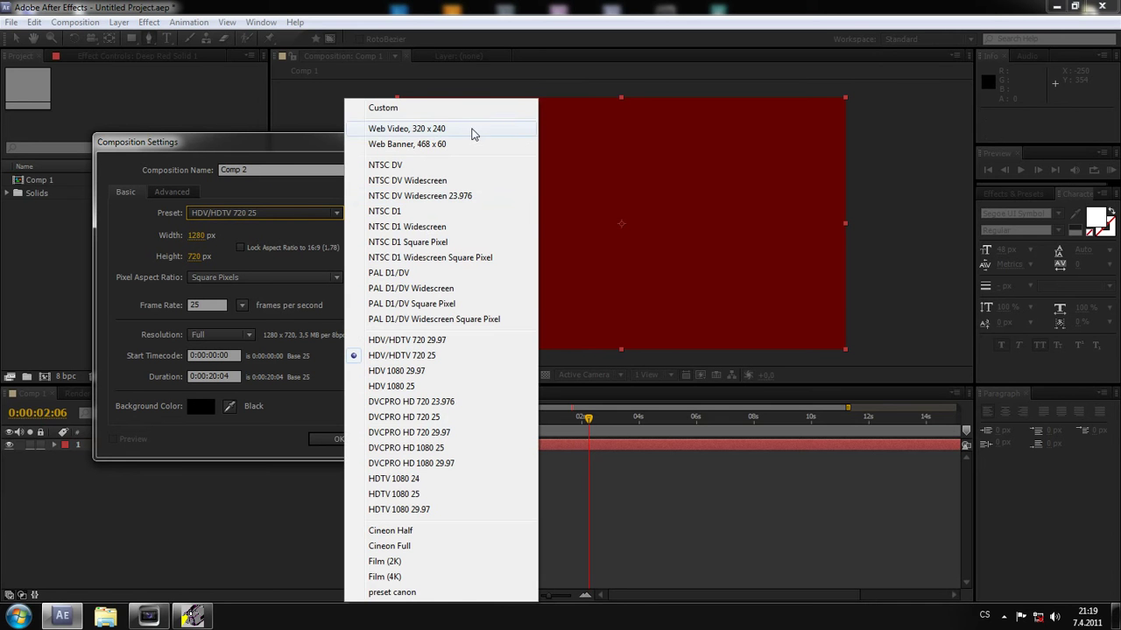
click(399, 592)
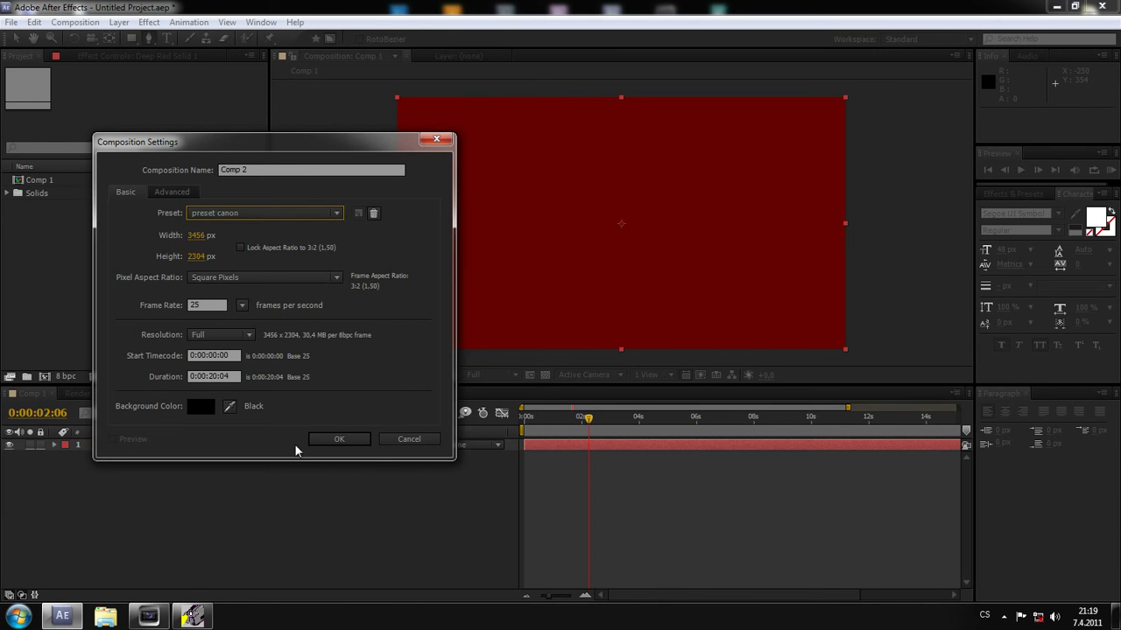
click(337, 440)
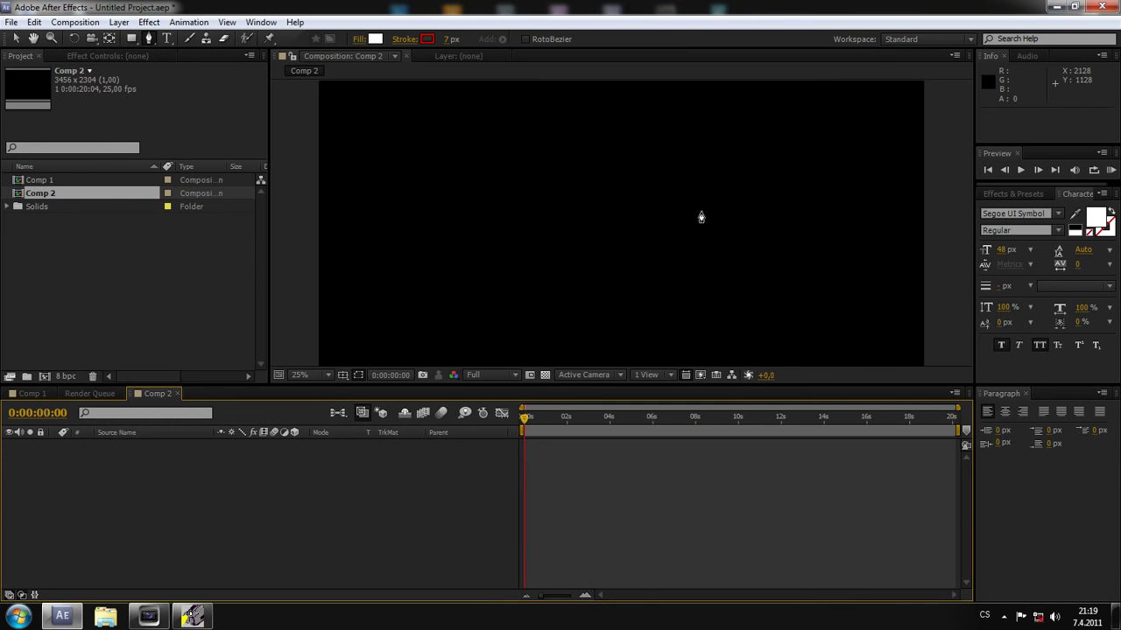
click(1050, 6)
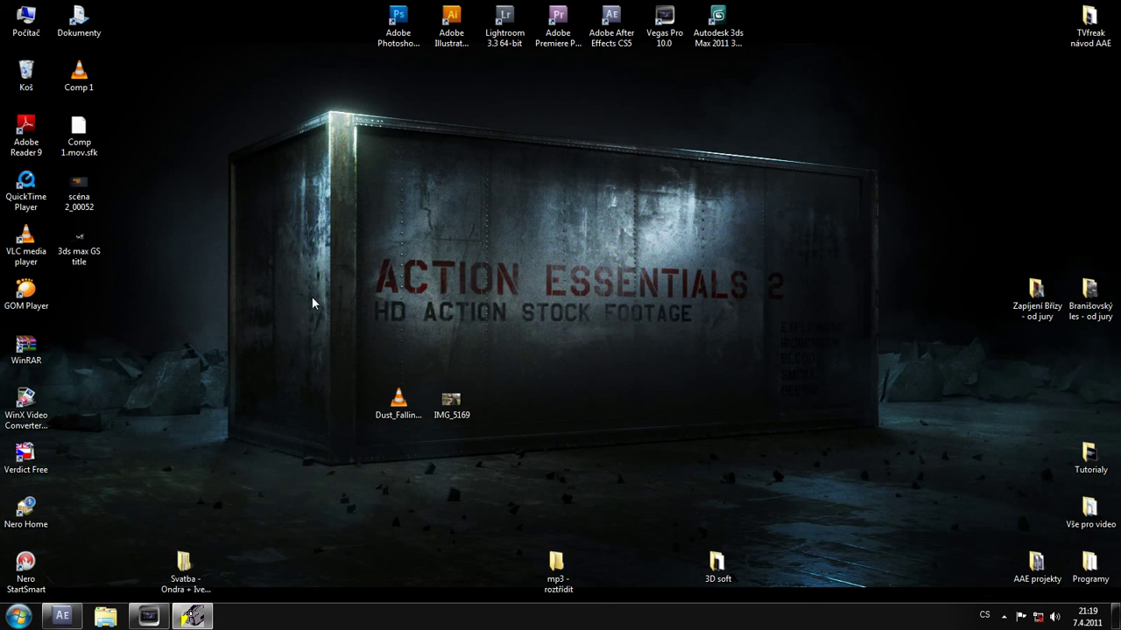
mouse_move(446, 421)
mouse_down()
mouse_move(65, 623)
mouse_move(109, 292)
mouse_move(120, 289)
mouse_up()
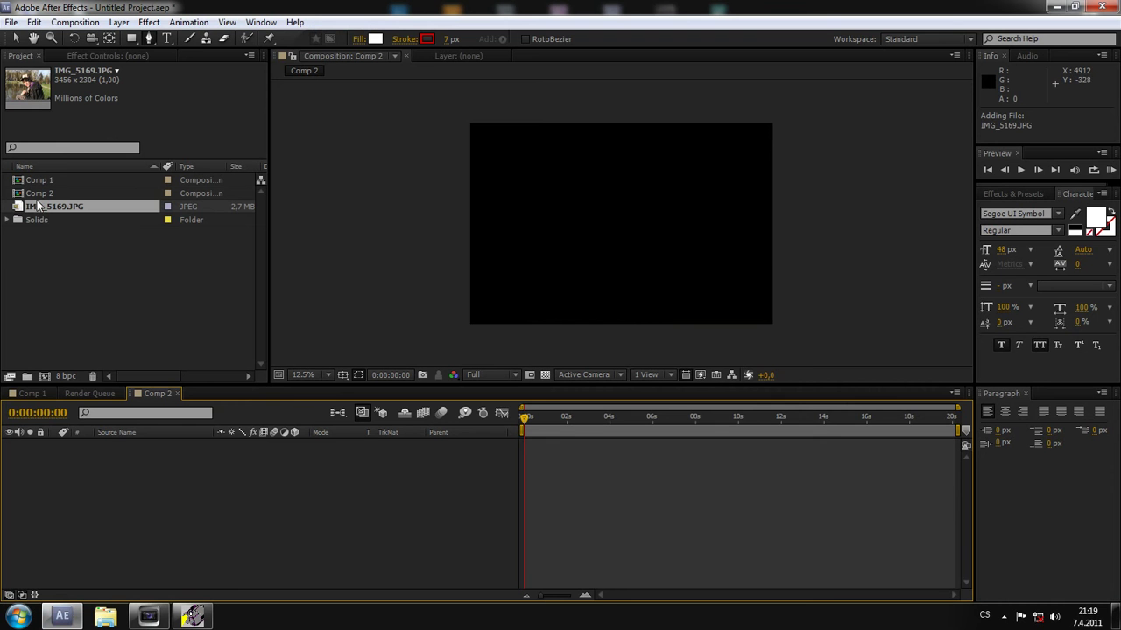
- Import IMG_5169.JPG into Comp 2, set the time to 0:00:01:18, and select the photo layer
mouse_move(52, 207)
mouse_down()
mouse_move(685, 205)
mouse_move(619, 221)
mouse_up()
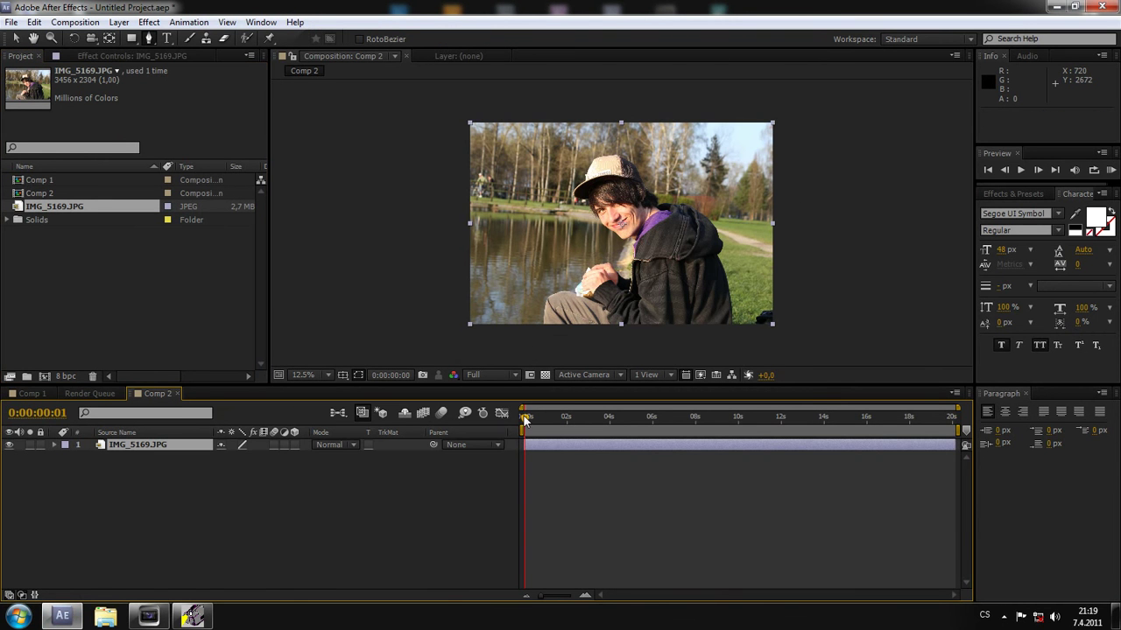
drag(525, 418, 562, 424)
key(period)
key(period)
key(period)
key(comma)
key(comma)
key(comma)
click(127, 473)
click(122, 446)
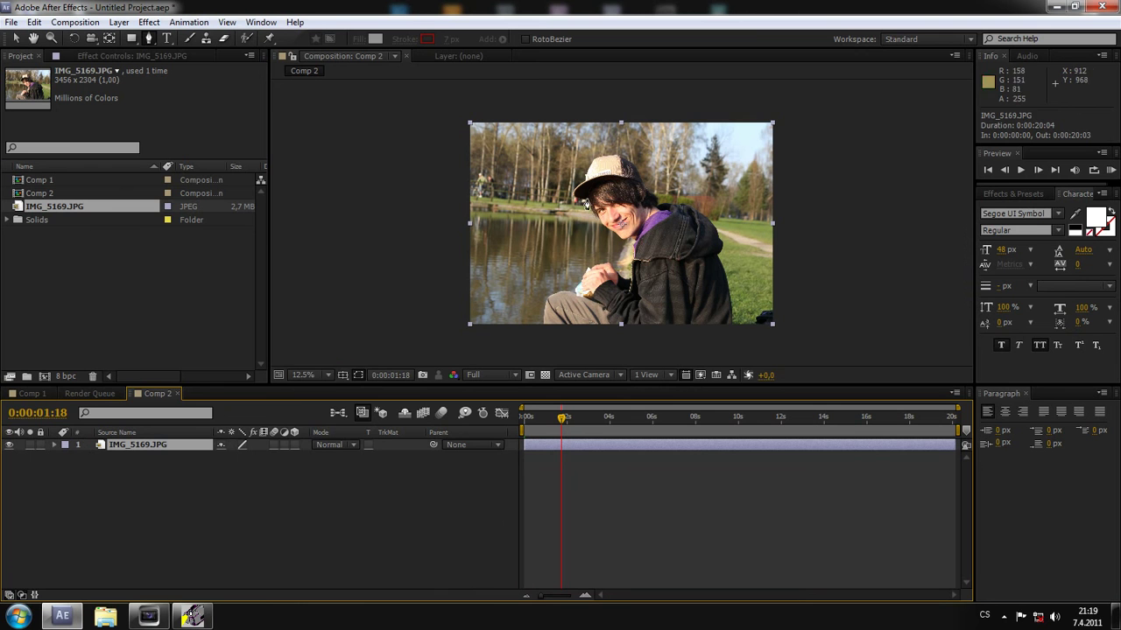
- Add a new full-frame solid coloured deep blue, named Deep Blue Solid 1, above the photo
right_click(160, 486)
mouse_move(231, 354)
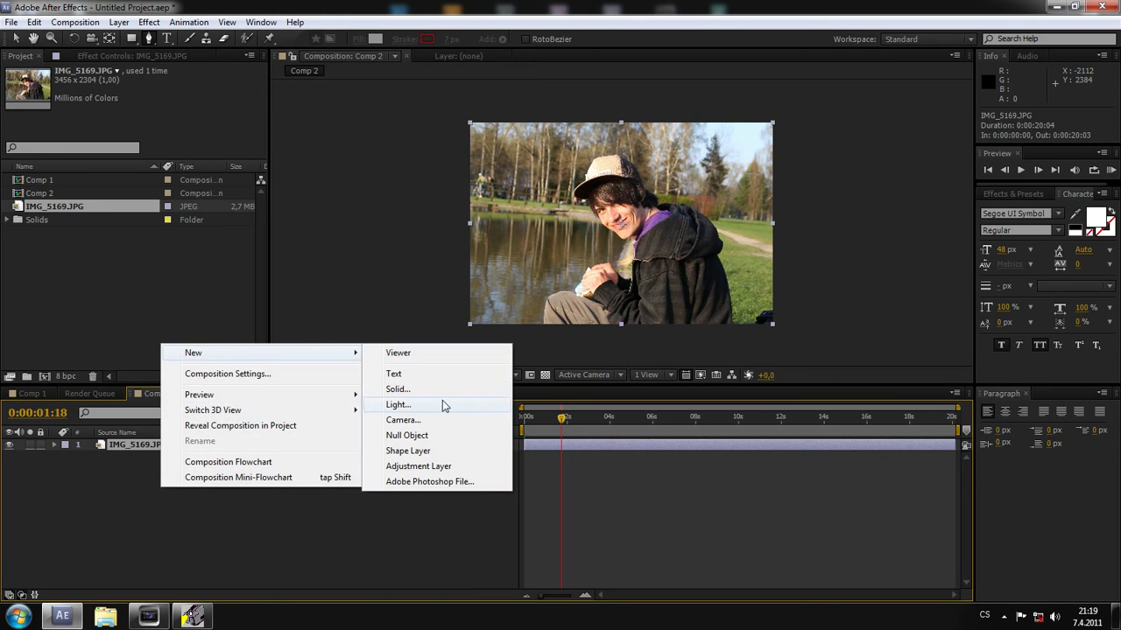
click(426, 393)
click(547, 393)
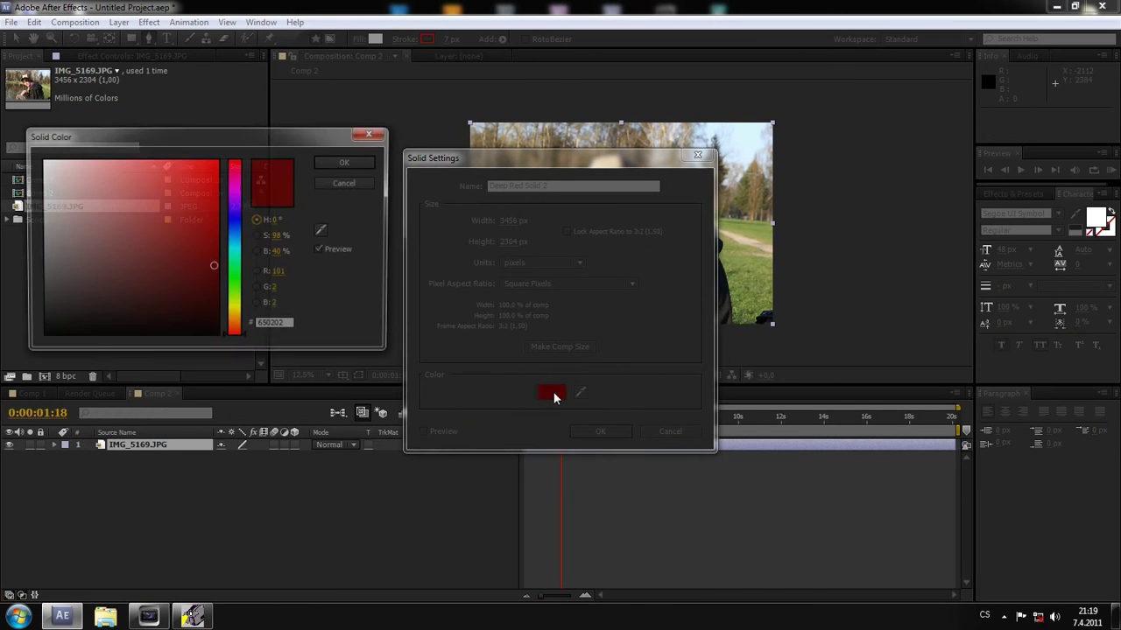
click(211, 180)
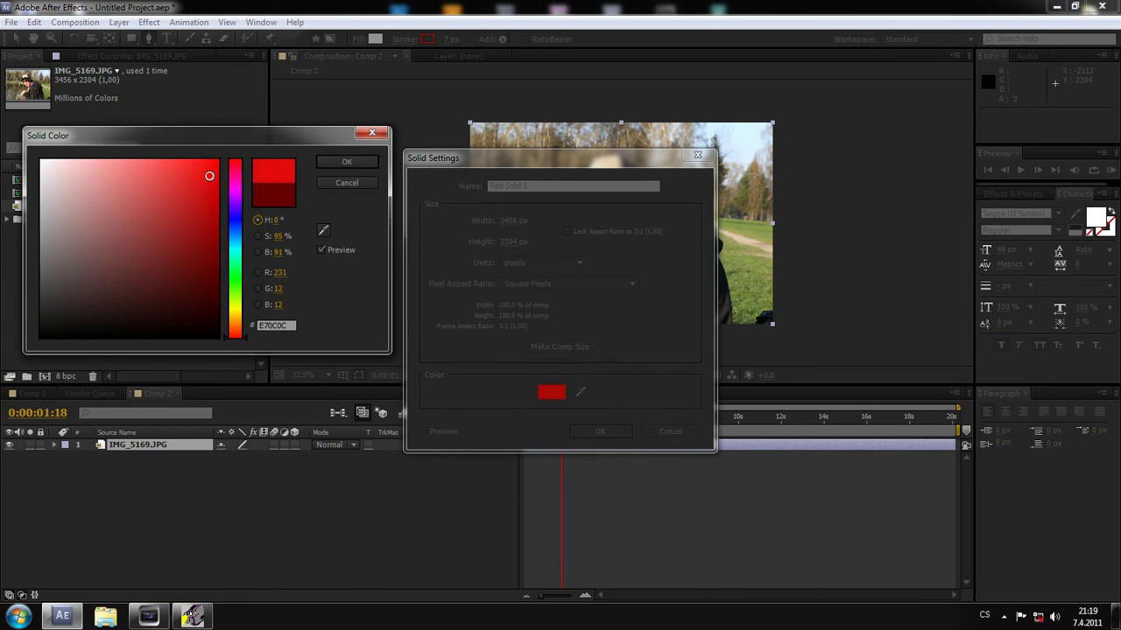
mouse_move(210, 176)
mouse_down()
mouse_move(206, 230)
mouse_move(234, 200)
mouse_up()
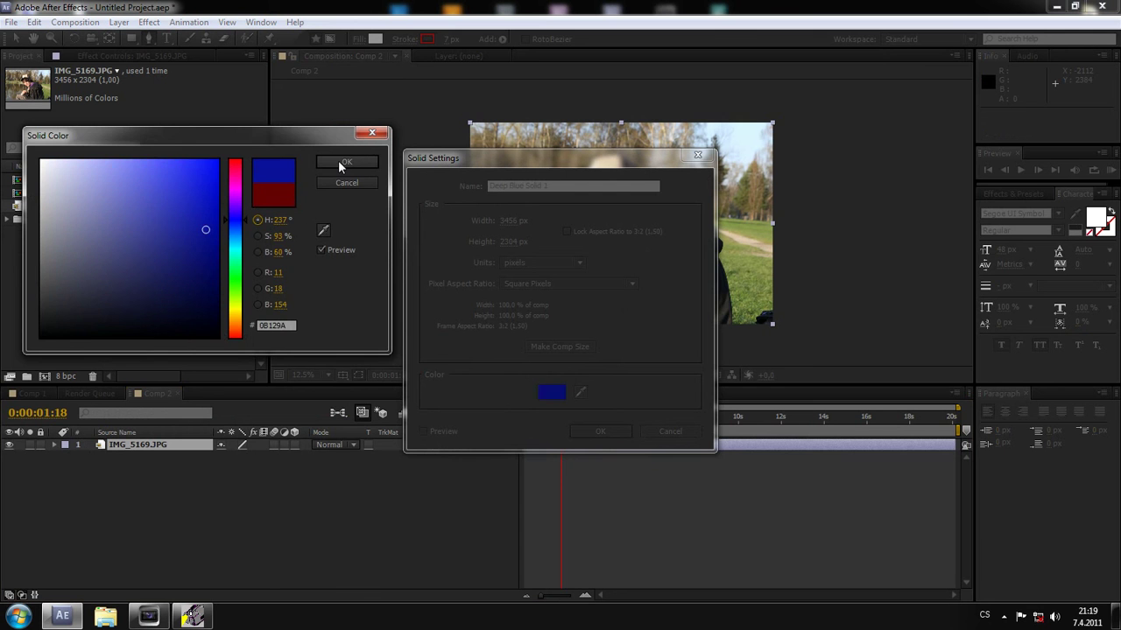
click(338, 160)
click(601, 431)
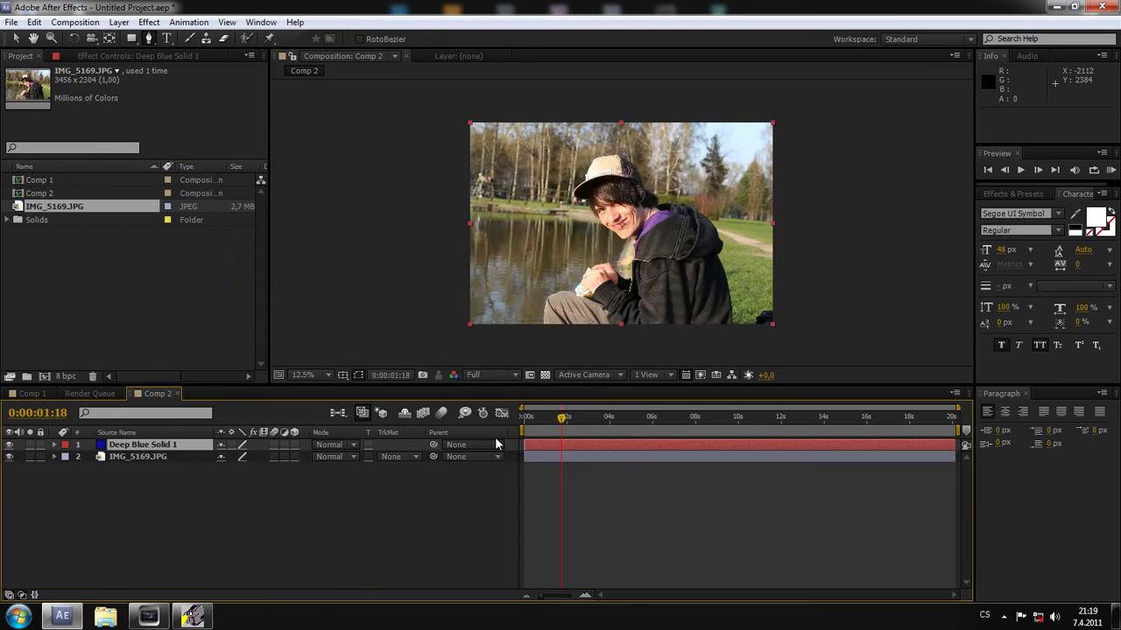
- Hide Deep Blue Solid 1 to view the photo, then make it visible again
click(153, 445)
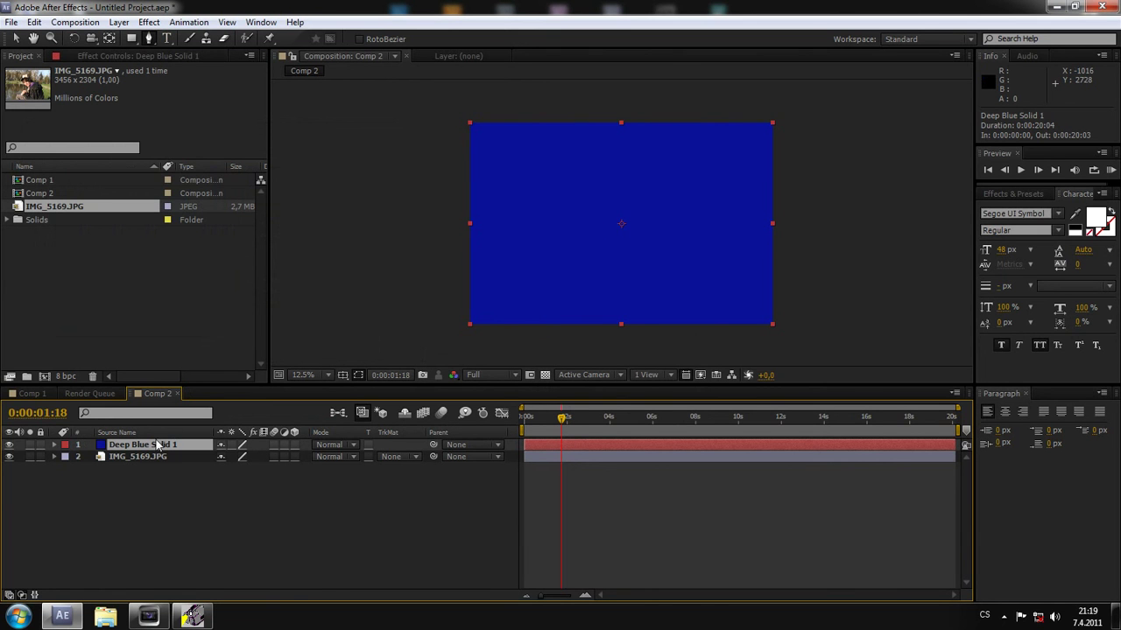
click(9, 445)
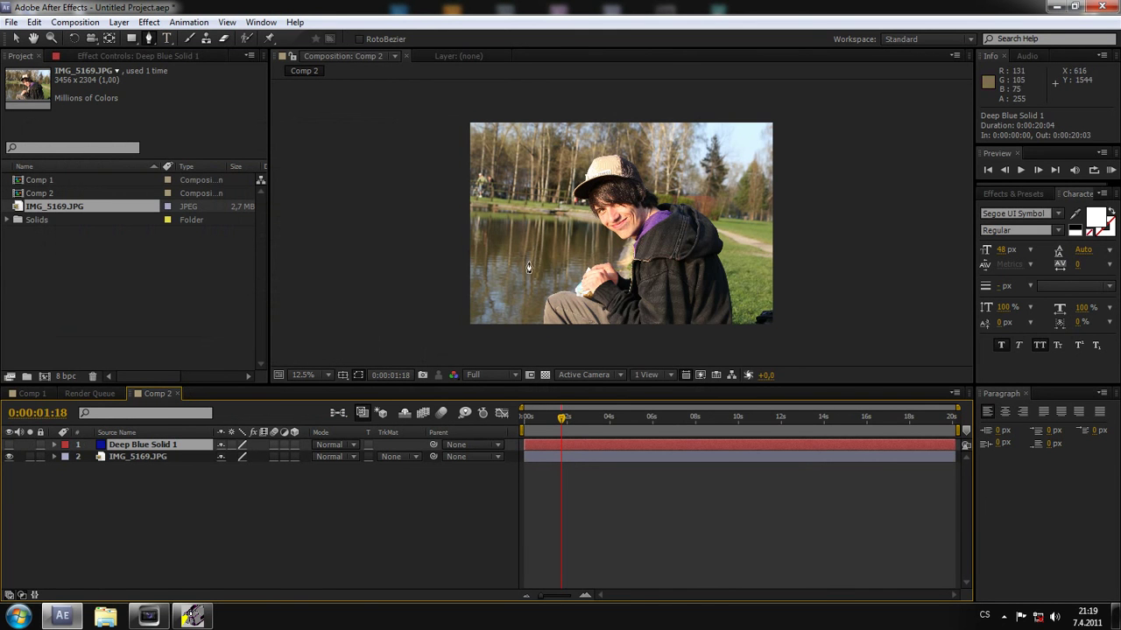
click(593, 321)
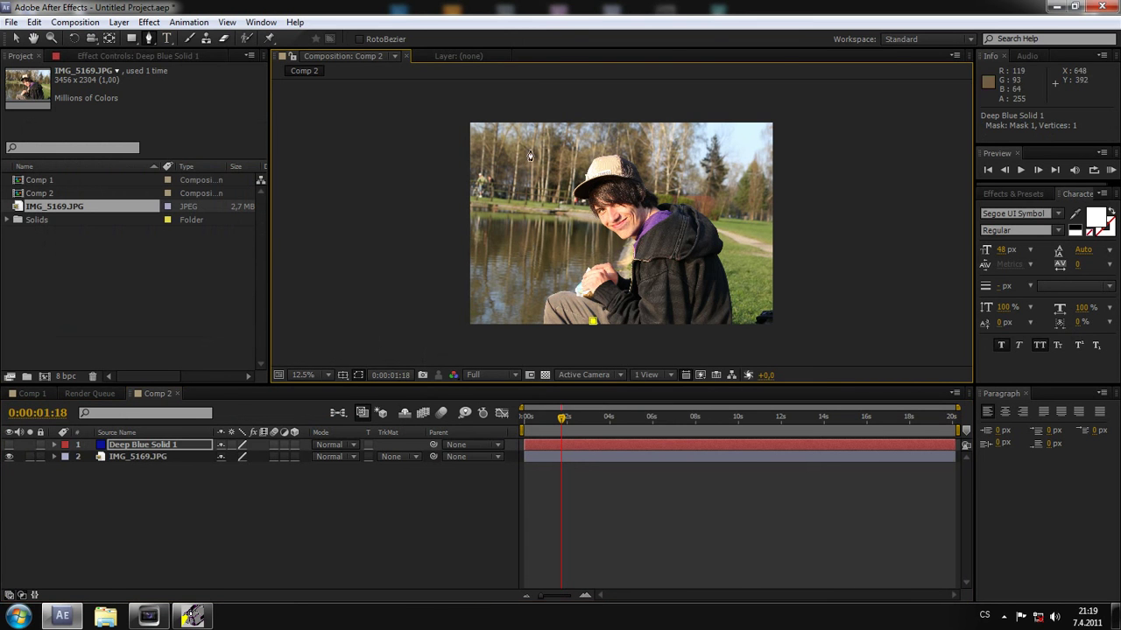
click(133, 447)
click(9, 445)
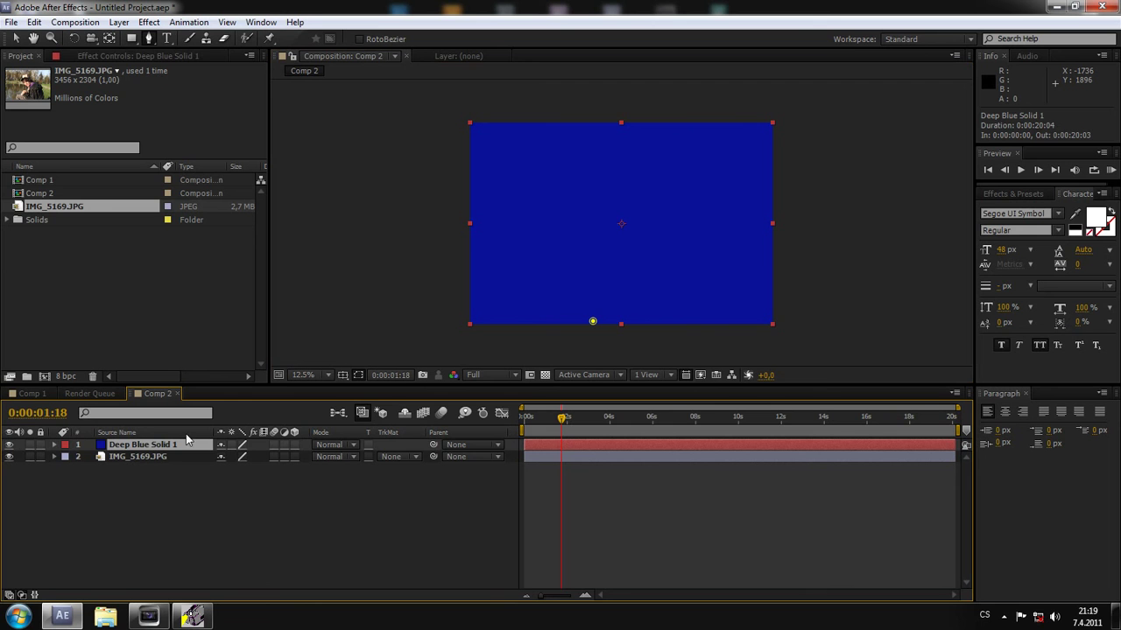
- Reselect Deep Blue Solid 1 and switch to the Ellipse Tool for masks
click(119, 457)
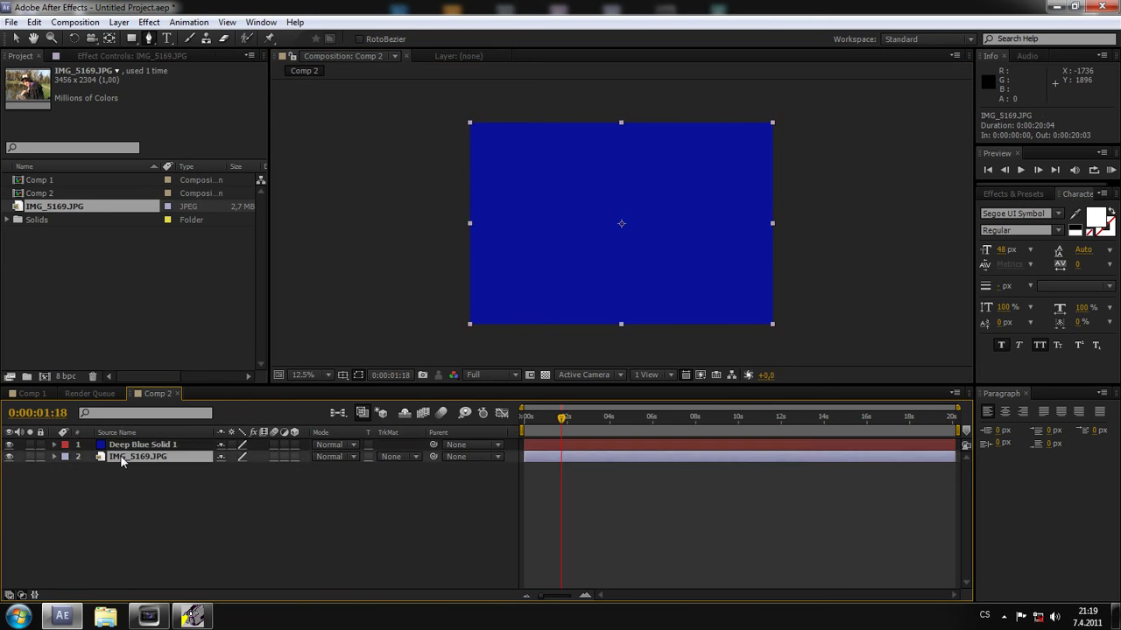
click(132, 445)
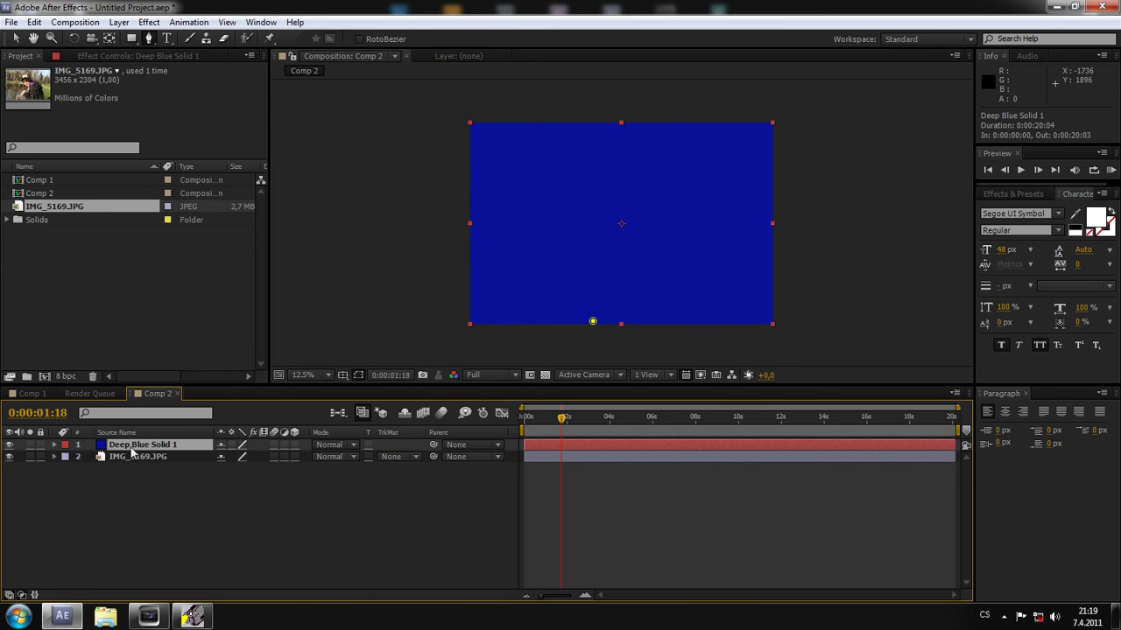
click(134, 38)
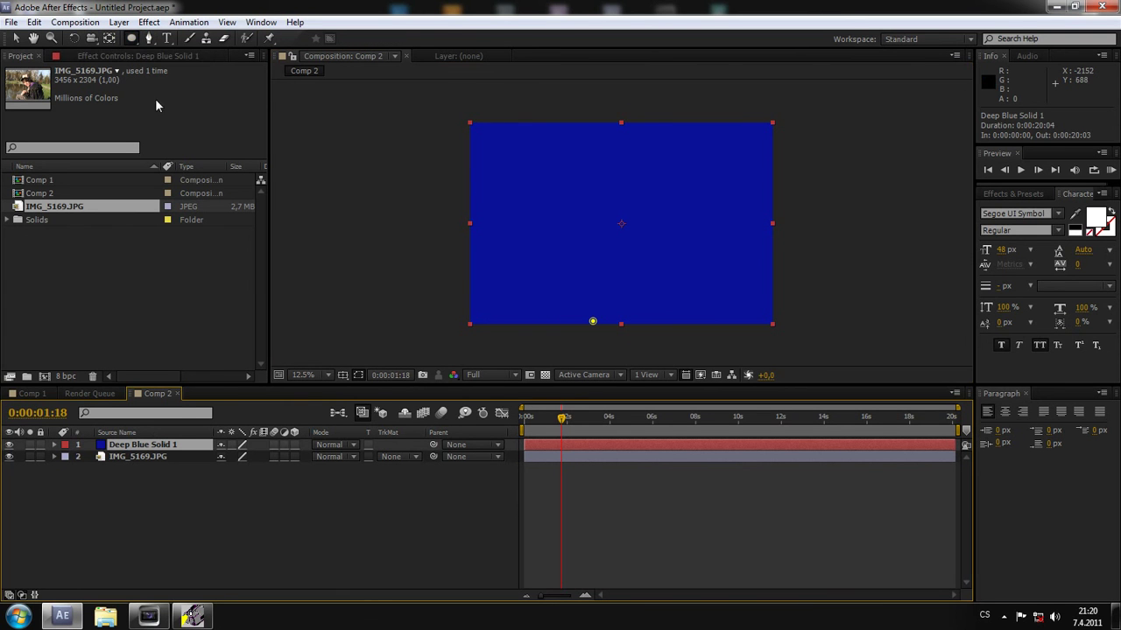
double_click(132, 38)
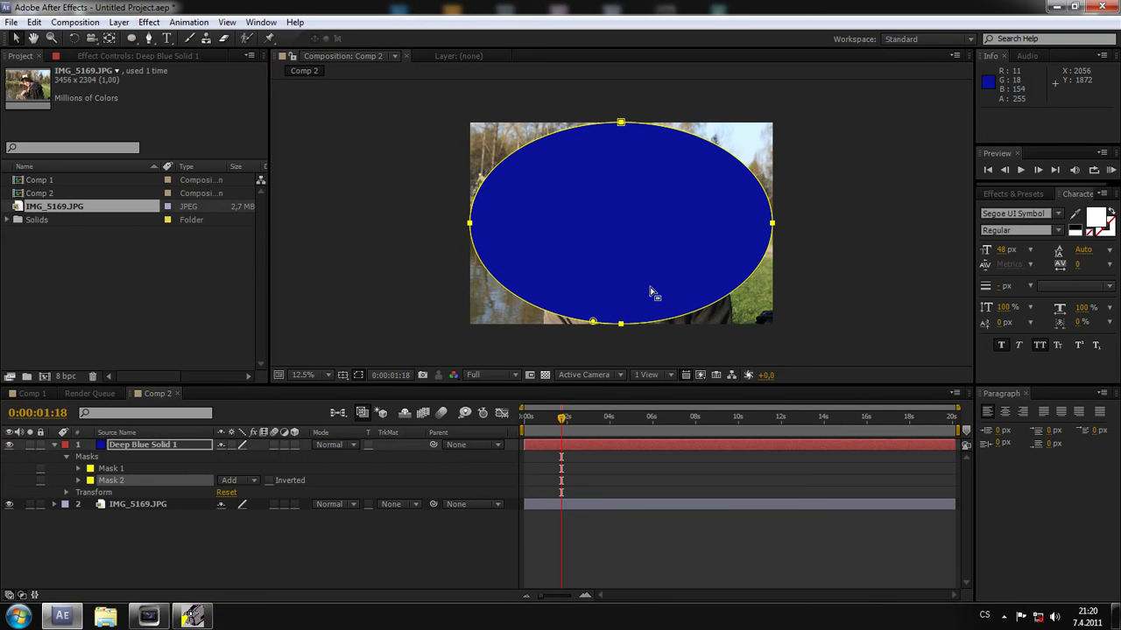
click(129, 469)
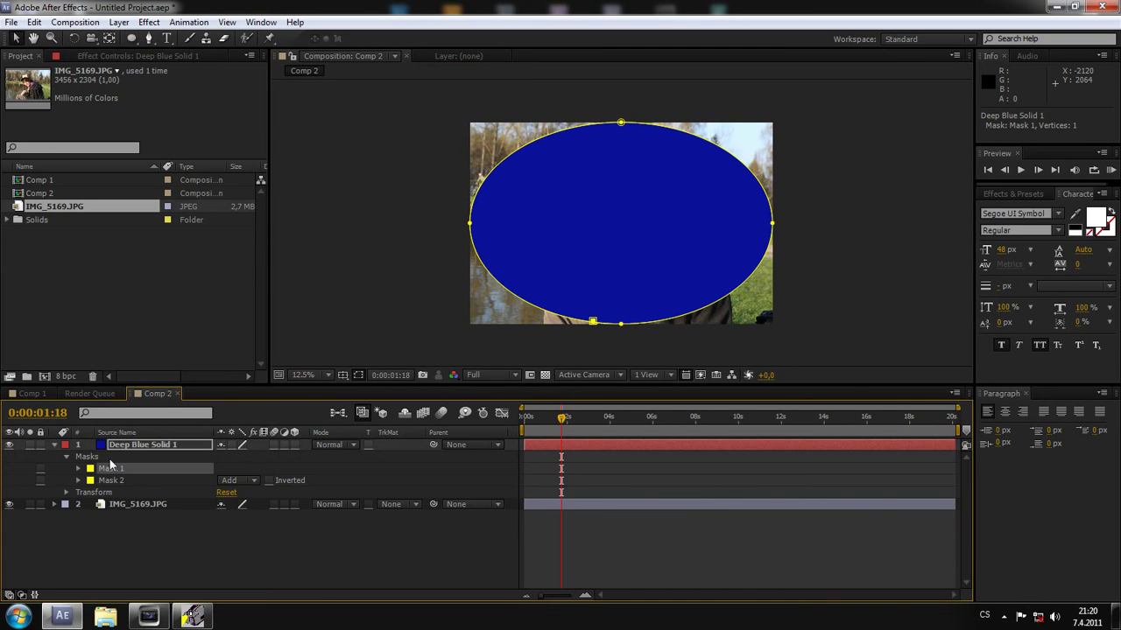
click(55, 445)
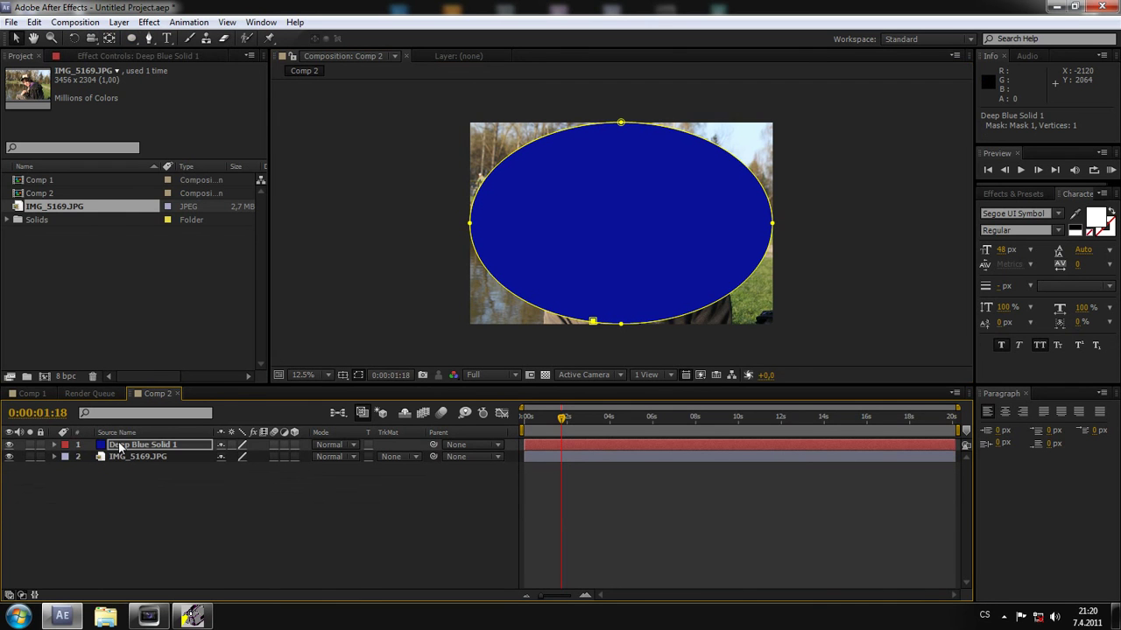
click(119, 447)
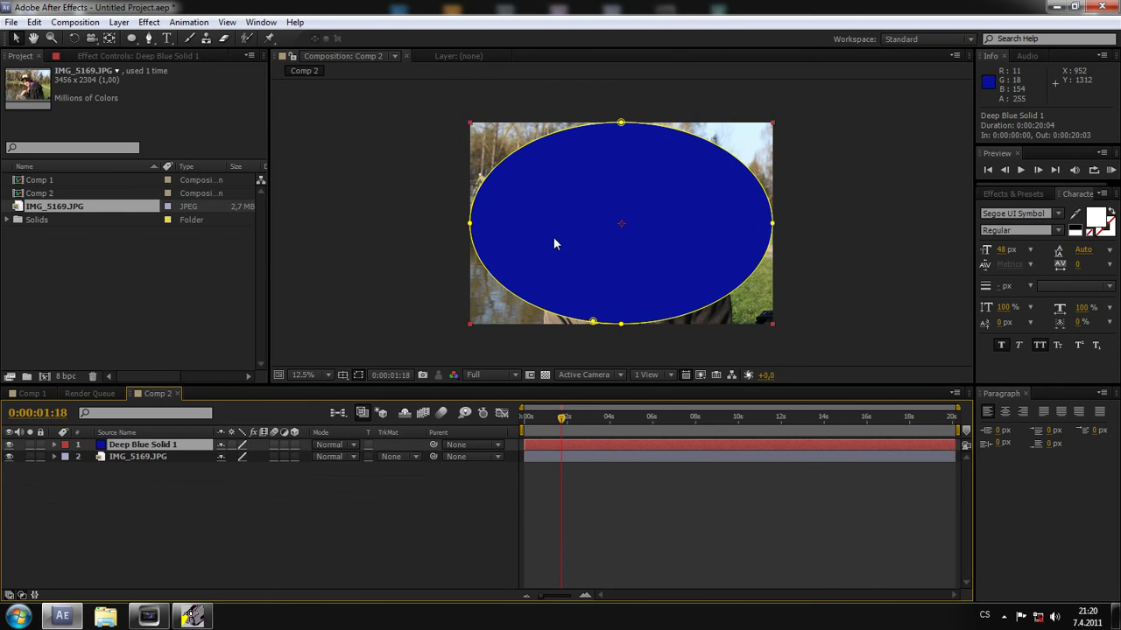
click(54, 446)
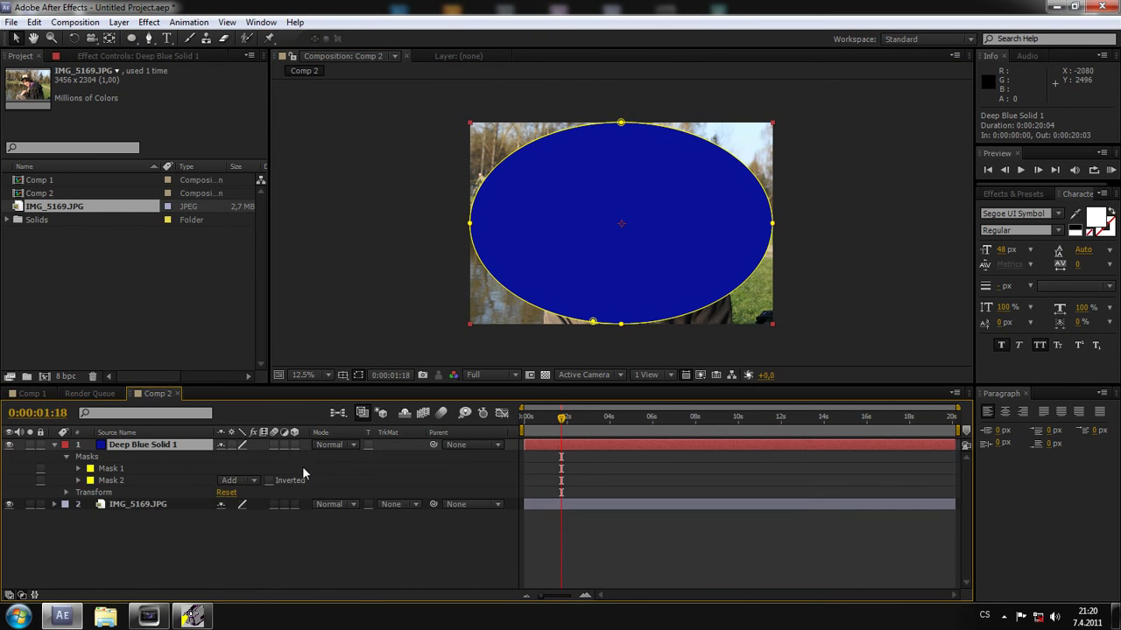
click(252, 484)
click(273, 517)
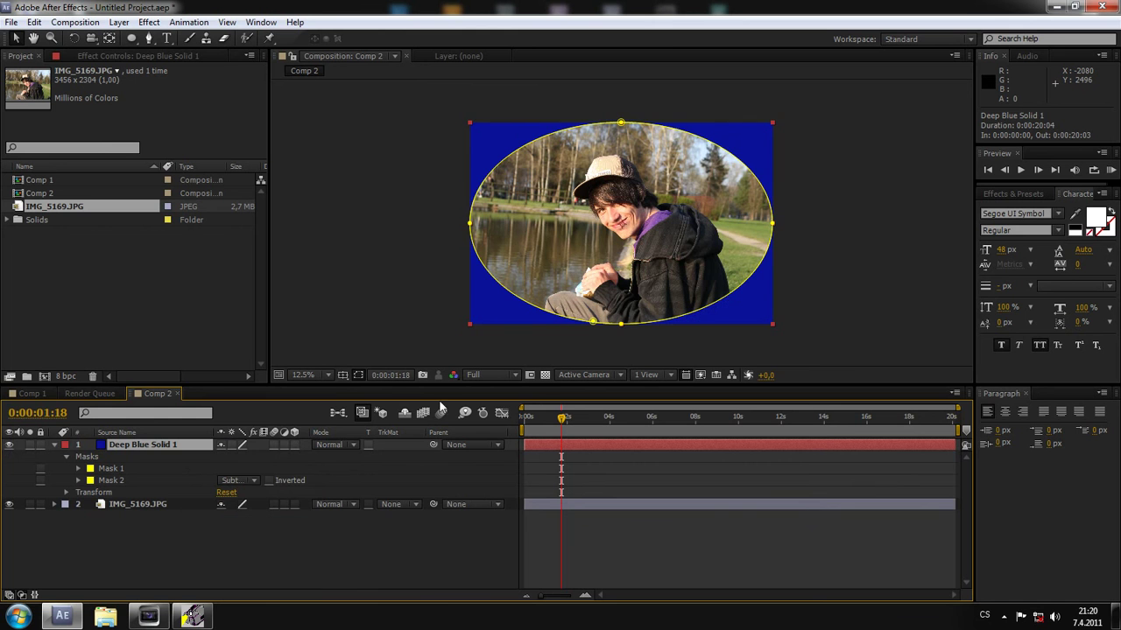
click(79, 480)
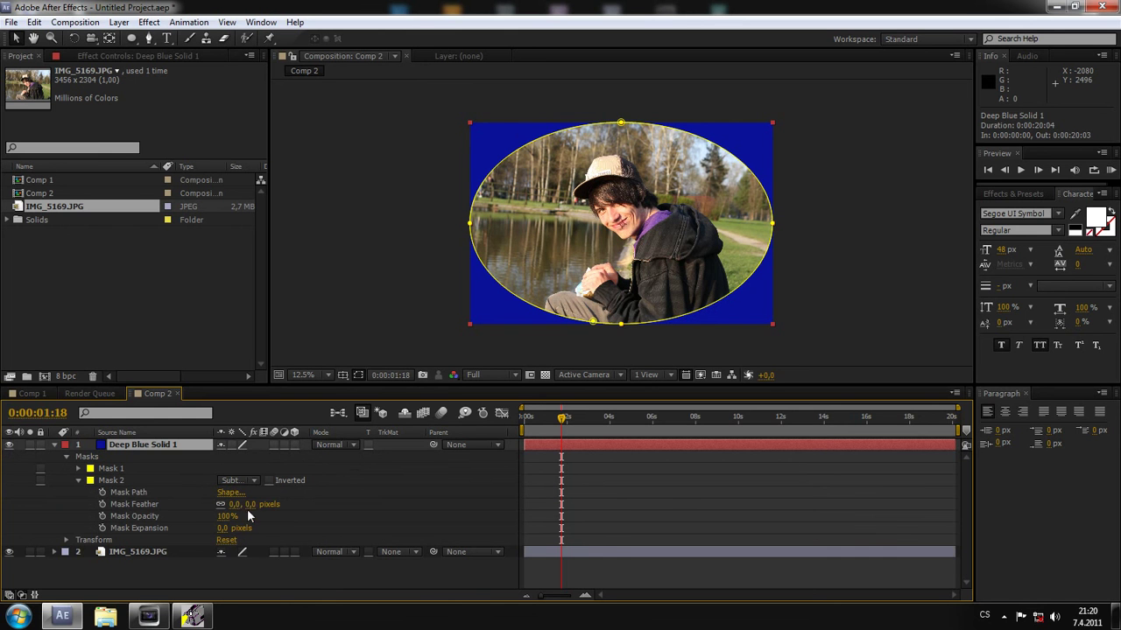
drag(250, 505, 282, 506)
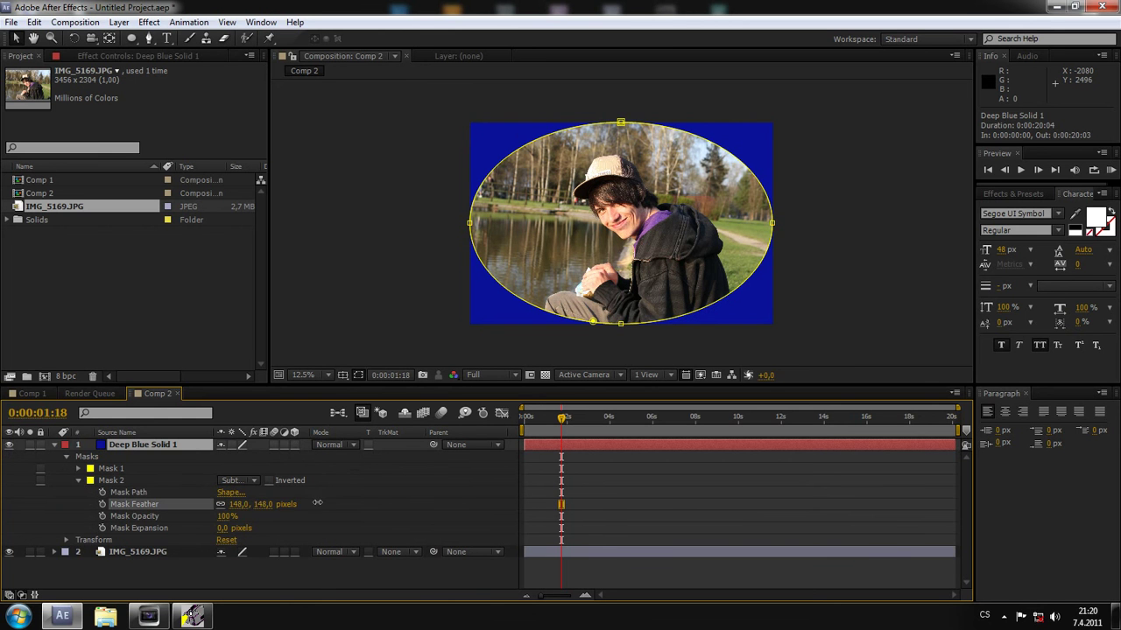
click(111, 481)
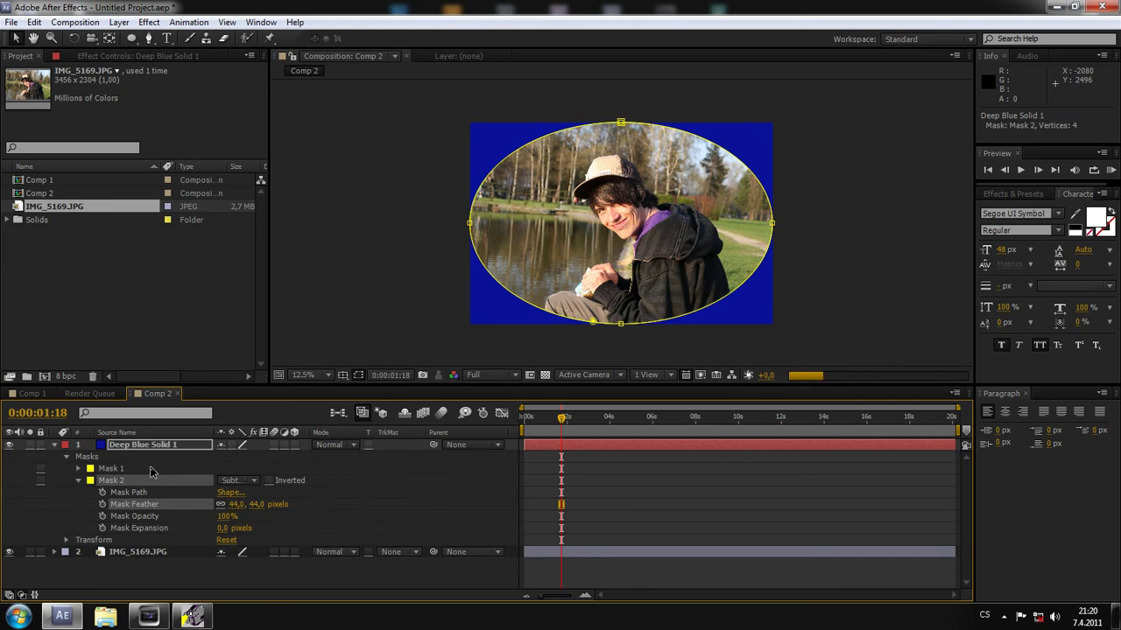
key(Delete)
- Replace Mask 1 with a full-layer ellipse mask set to Subtract and heavily feathered
click(127, 466)
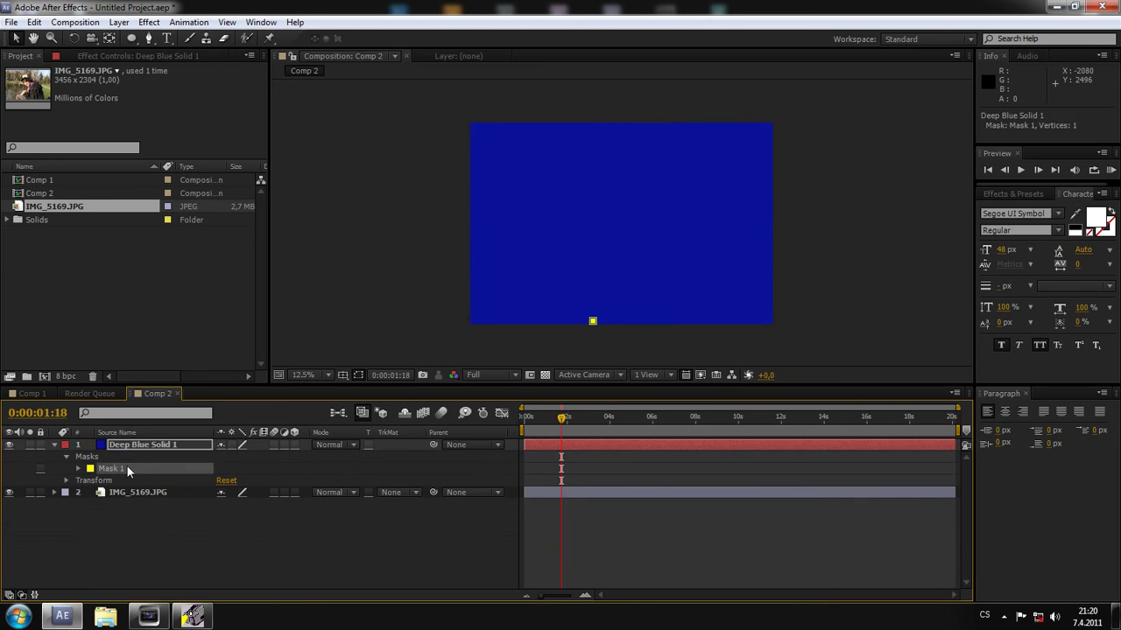
key(Delete)
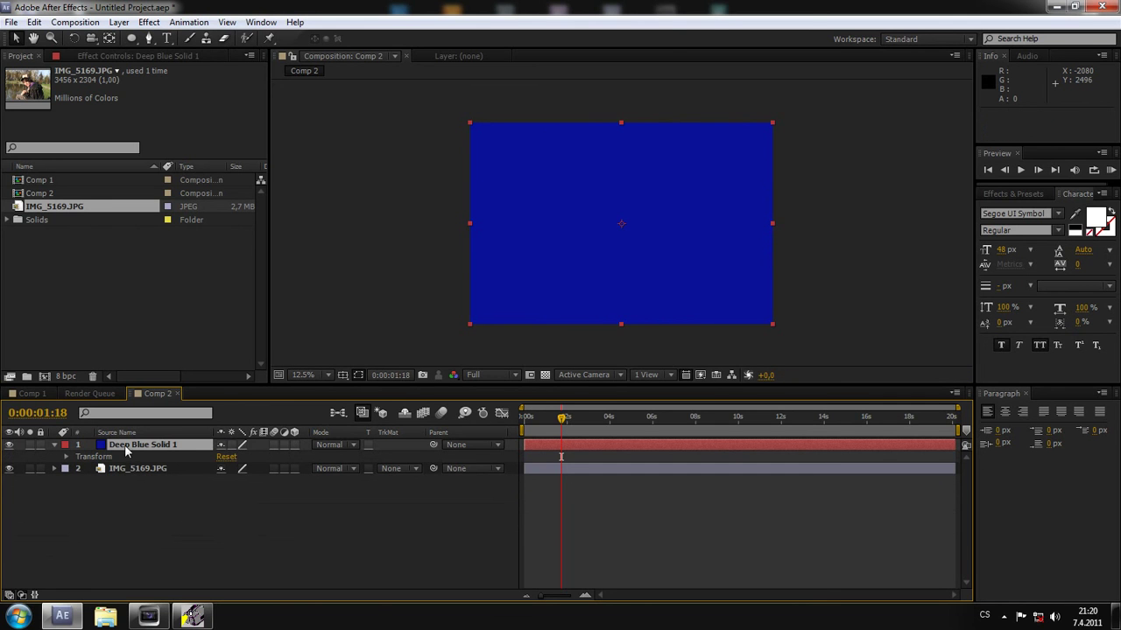
click(124, 444)
double_click(132, 38)
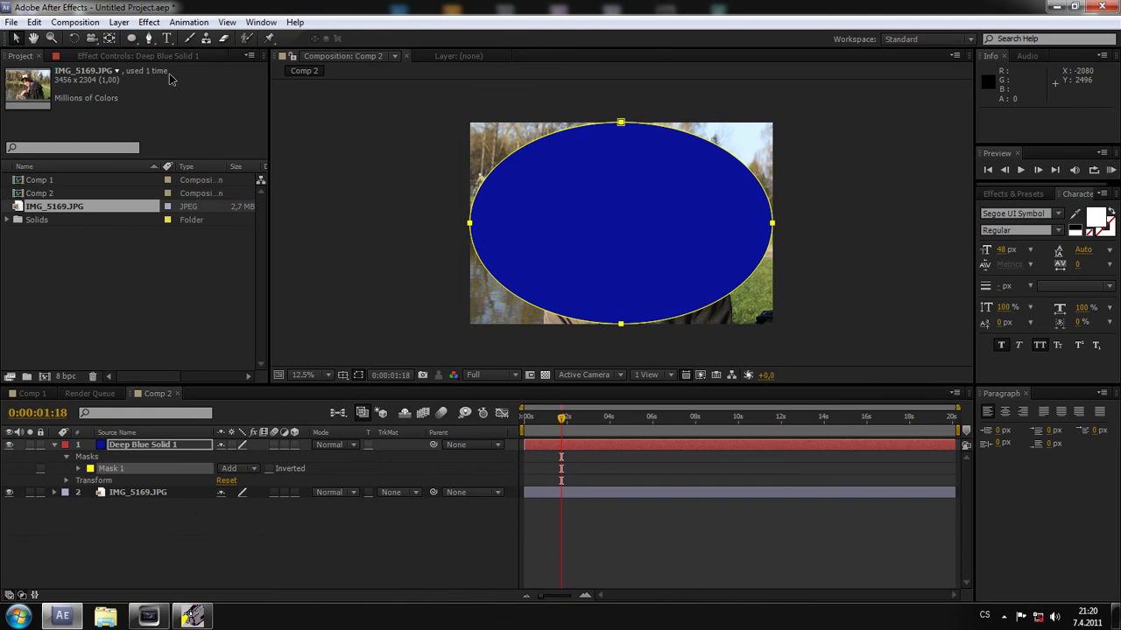
click(253, 469)
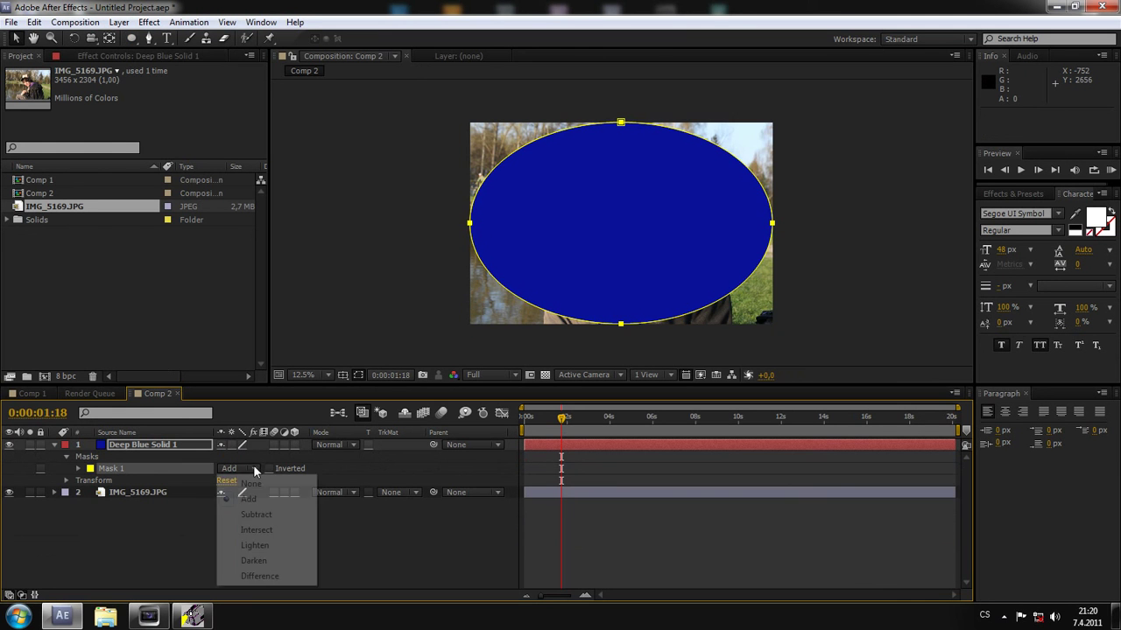
click(255, 517)
click(79, 468)
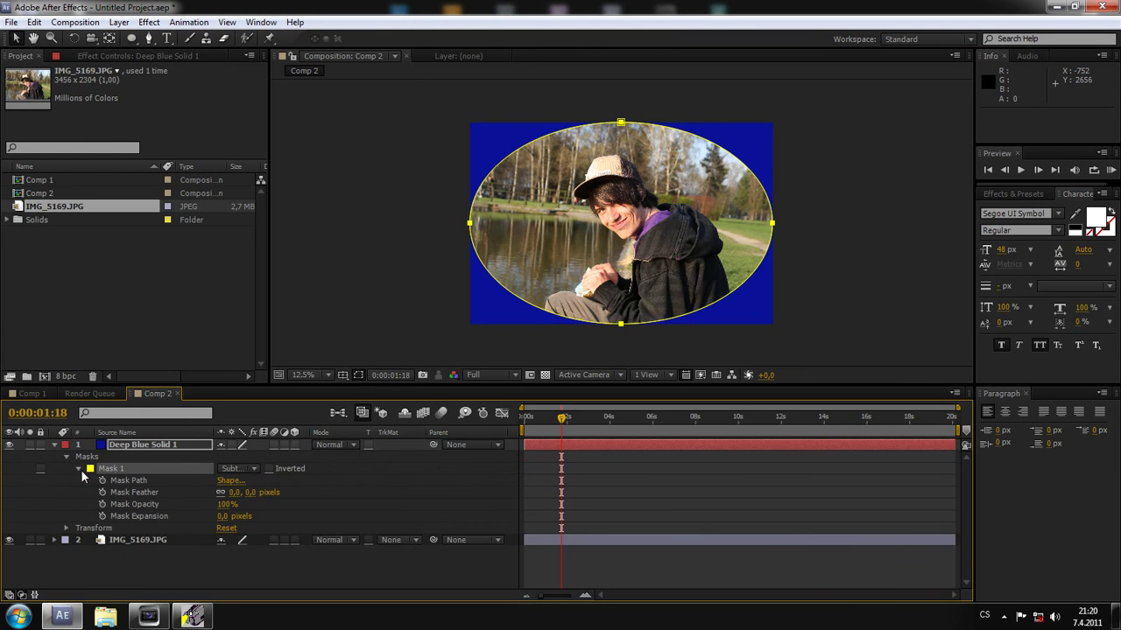
mouse_move(235, 492)
mouse_down()
mouse_move(397, 486)
mouse_move(371, 482)
mouse_up()
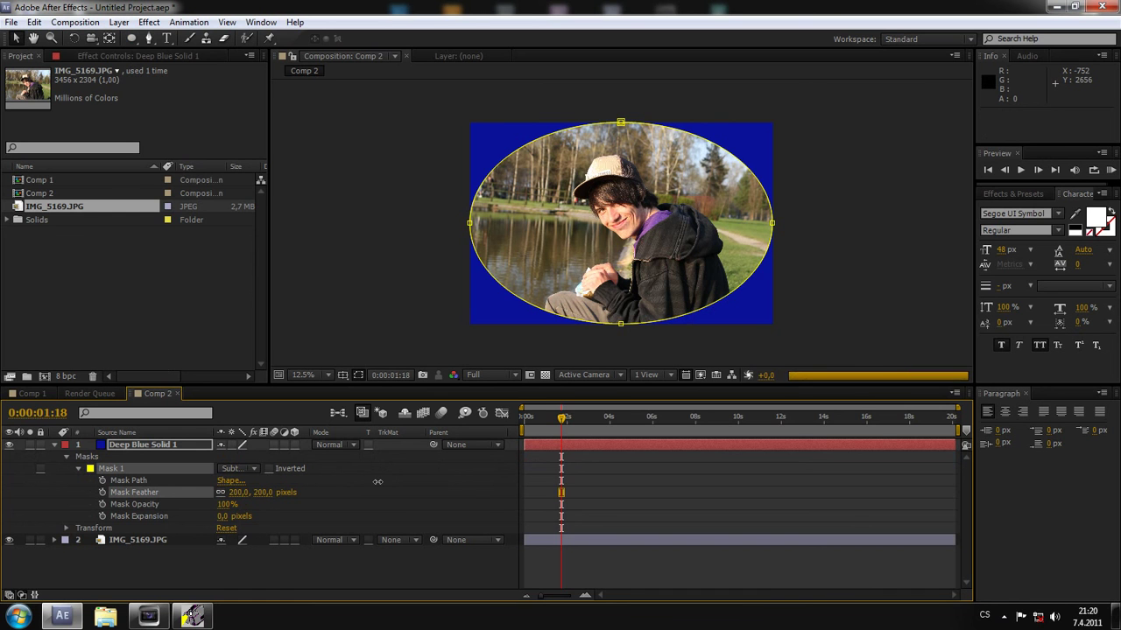
- Reset Mask 1's Mask Feather to 0 pixels
click(107, 449)
click(77, 470)
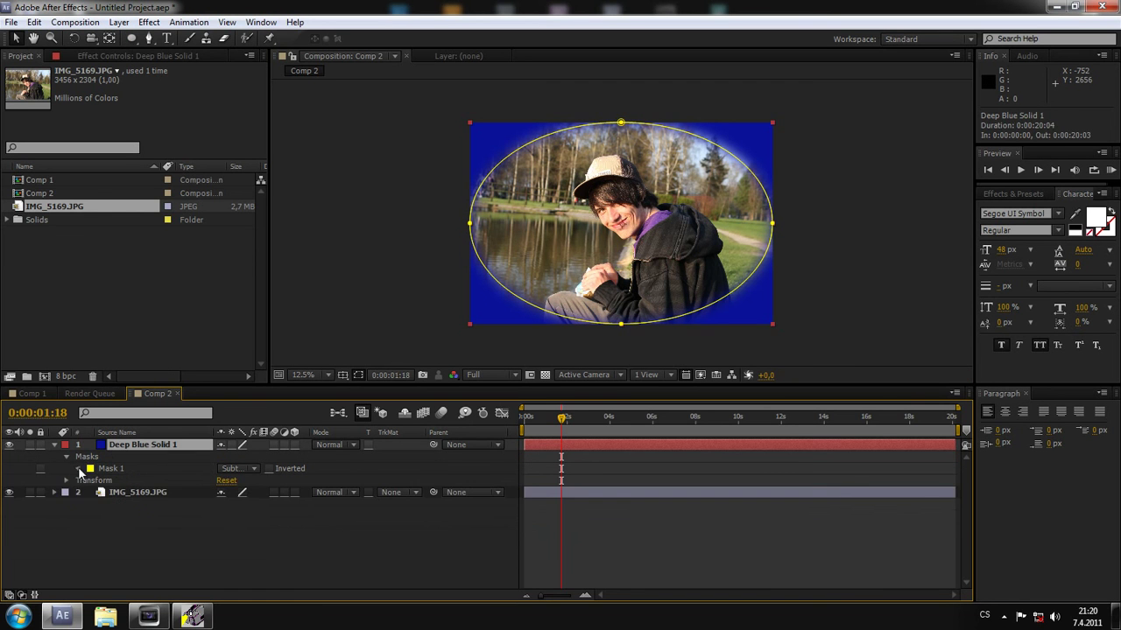
click(78, 470)
click(107, 470)
click(68, 457)
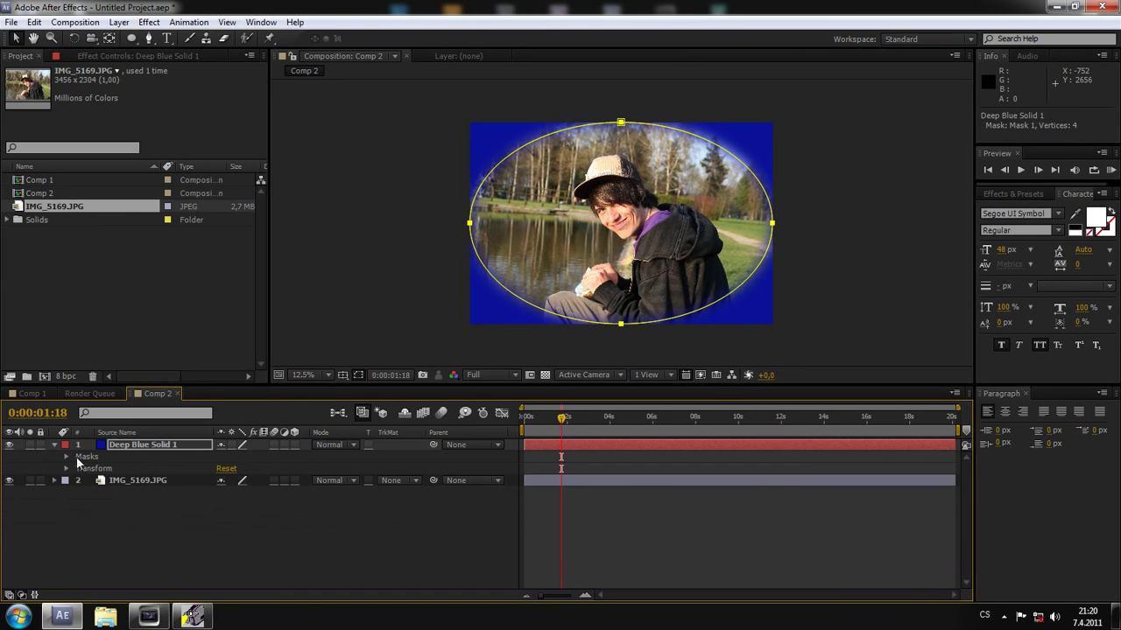
click(134, 444)
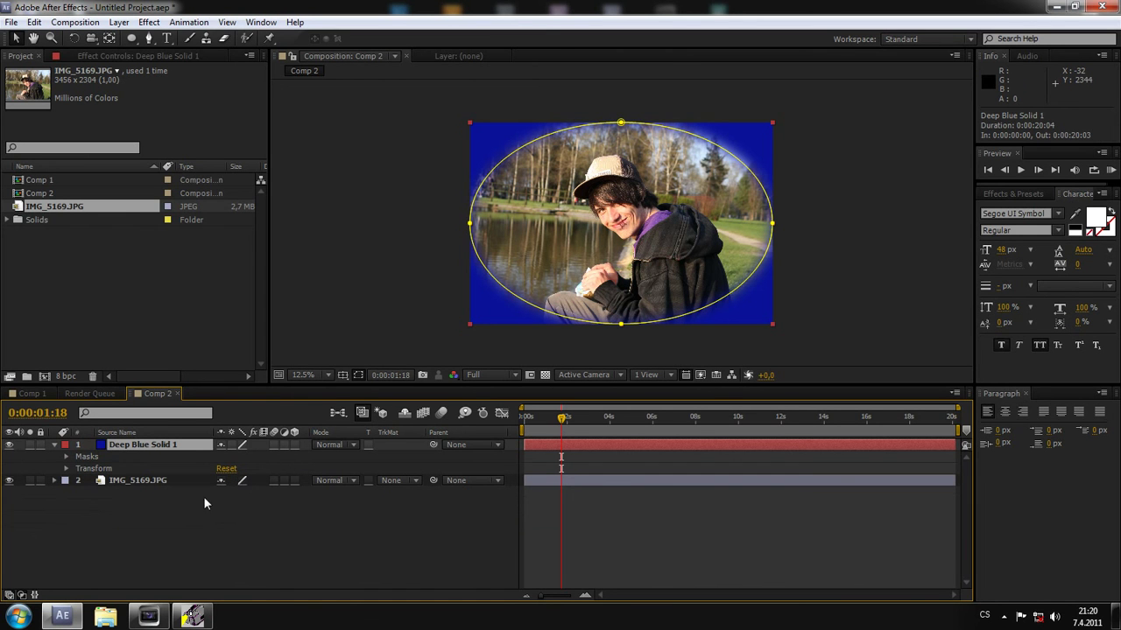
click(68, 456)
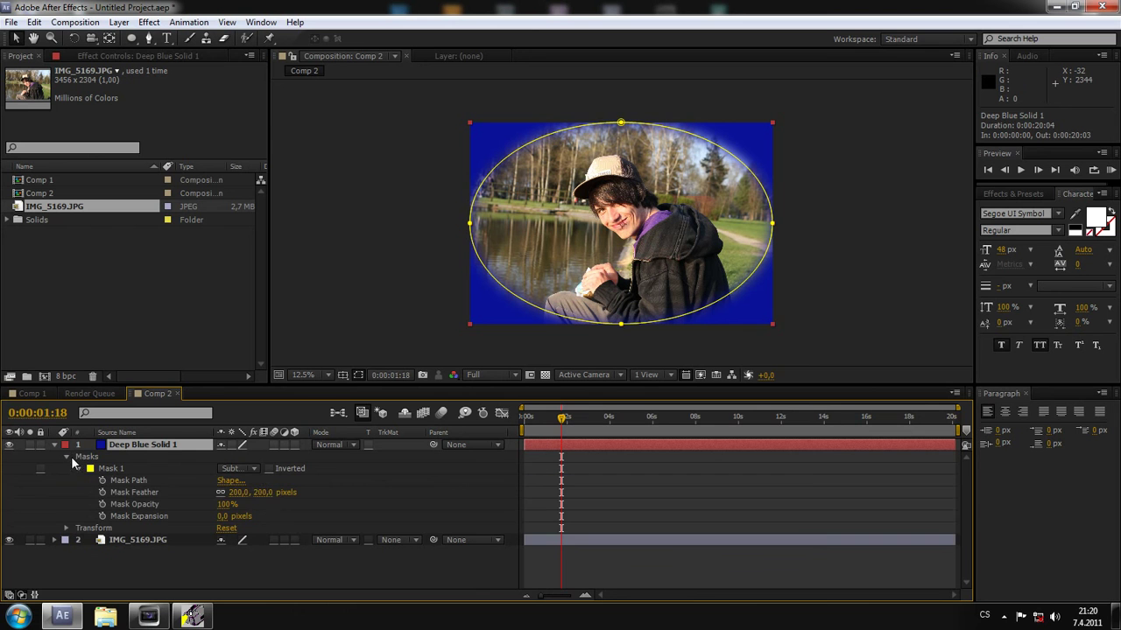
click(134, 492)
click(234, 492)
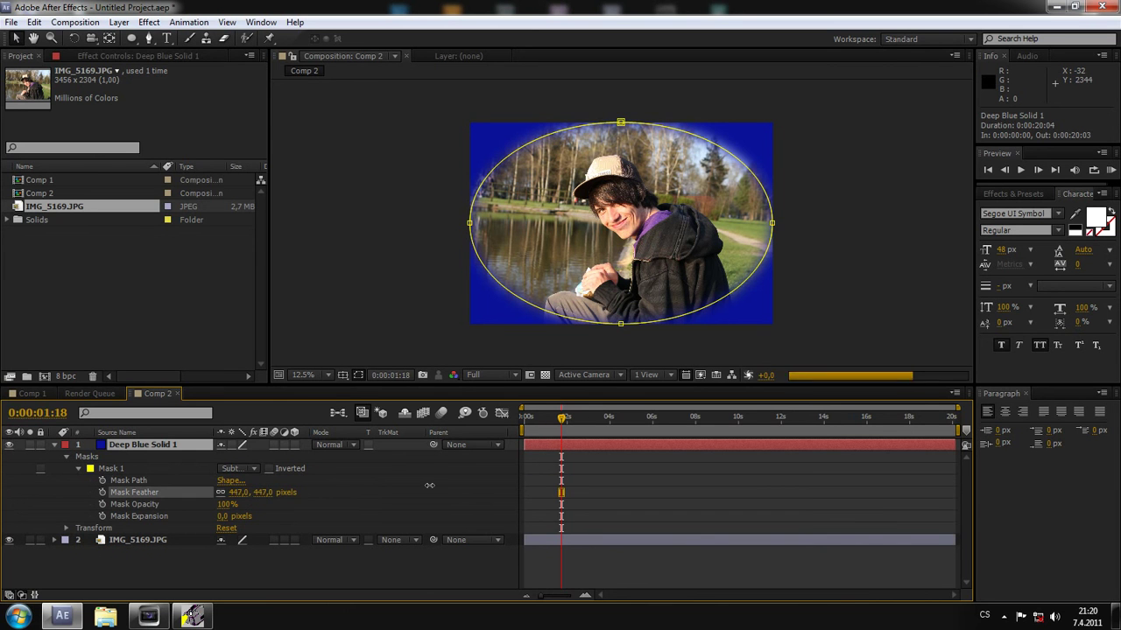
text(0)
key(Return)
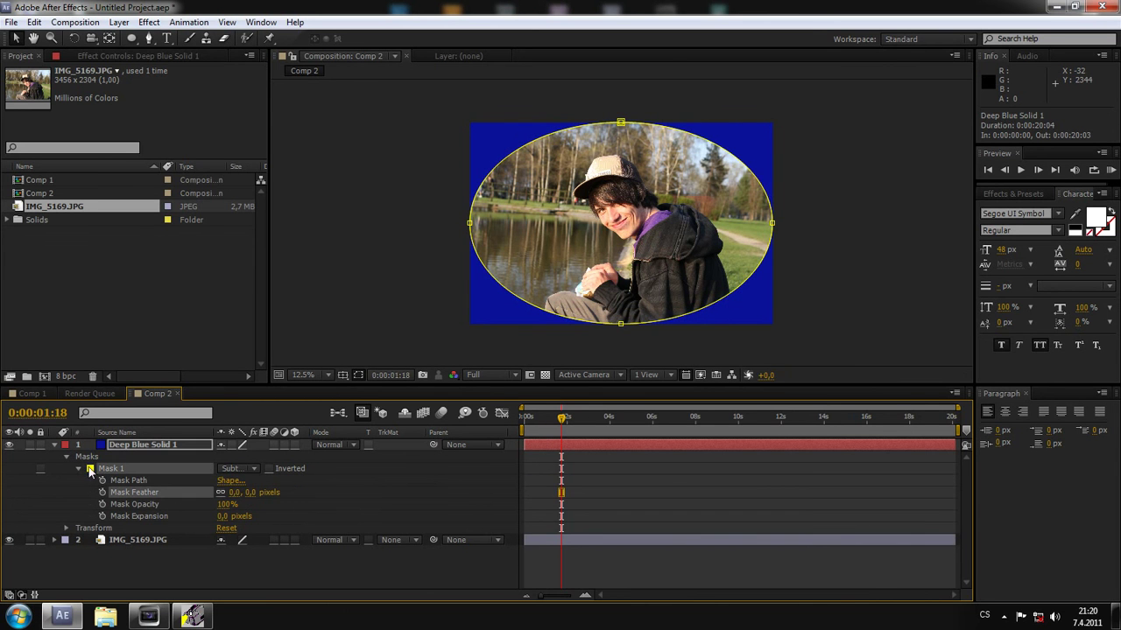
- Delete Mask 1 so Deep Blue Solid 1 has no masks
click(79, 468)
click(54, 445)
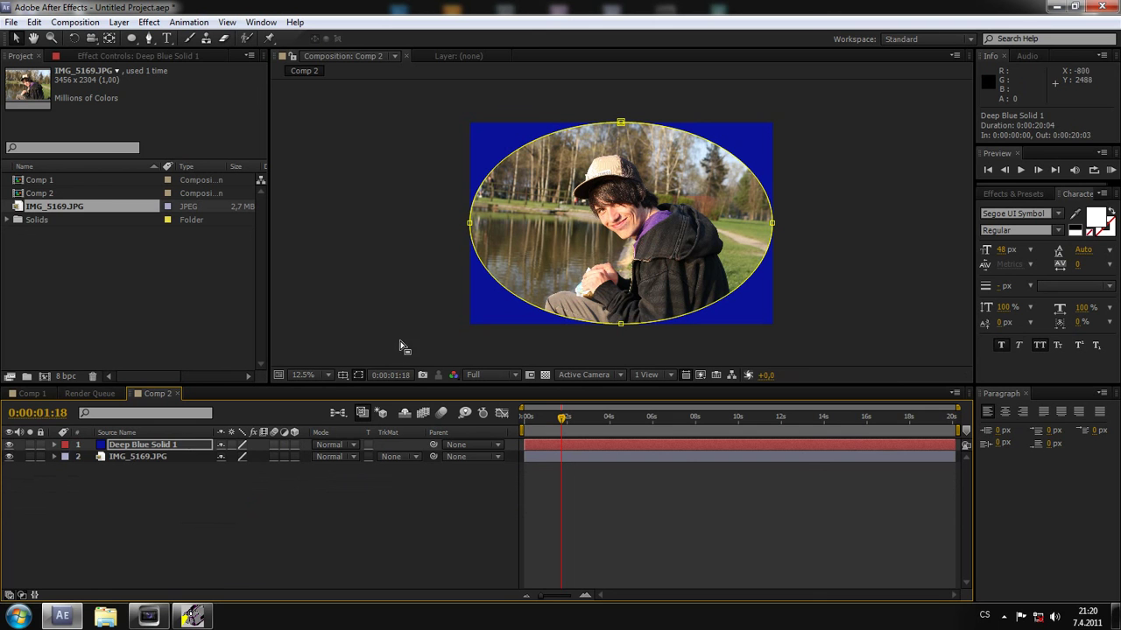
click(156, 448)
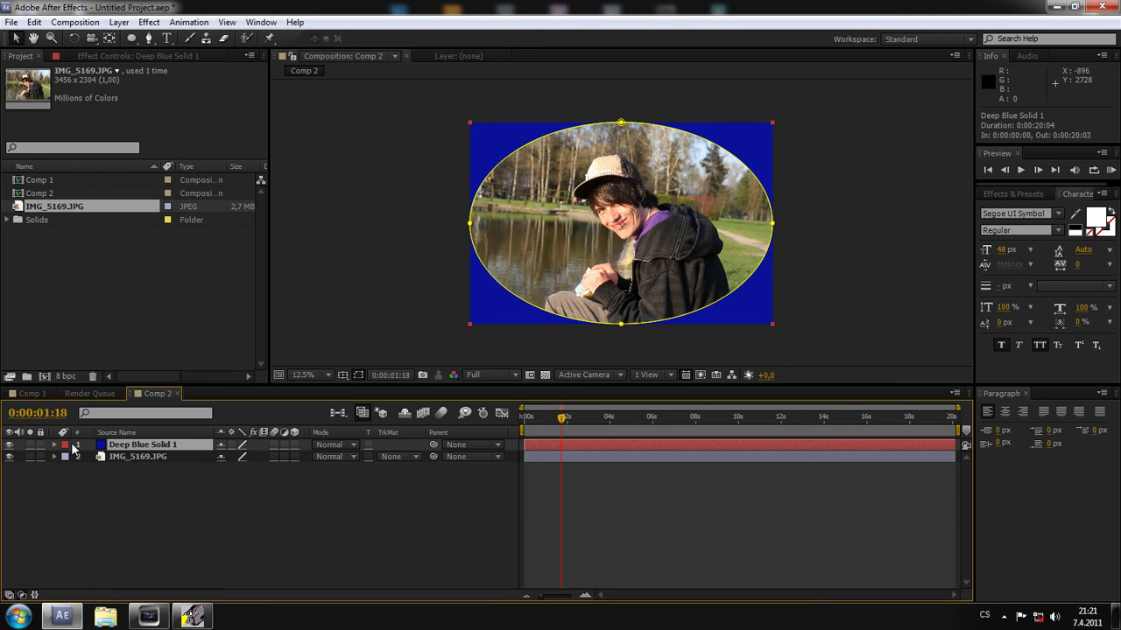
click(54, 447)
click(120, 469)
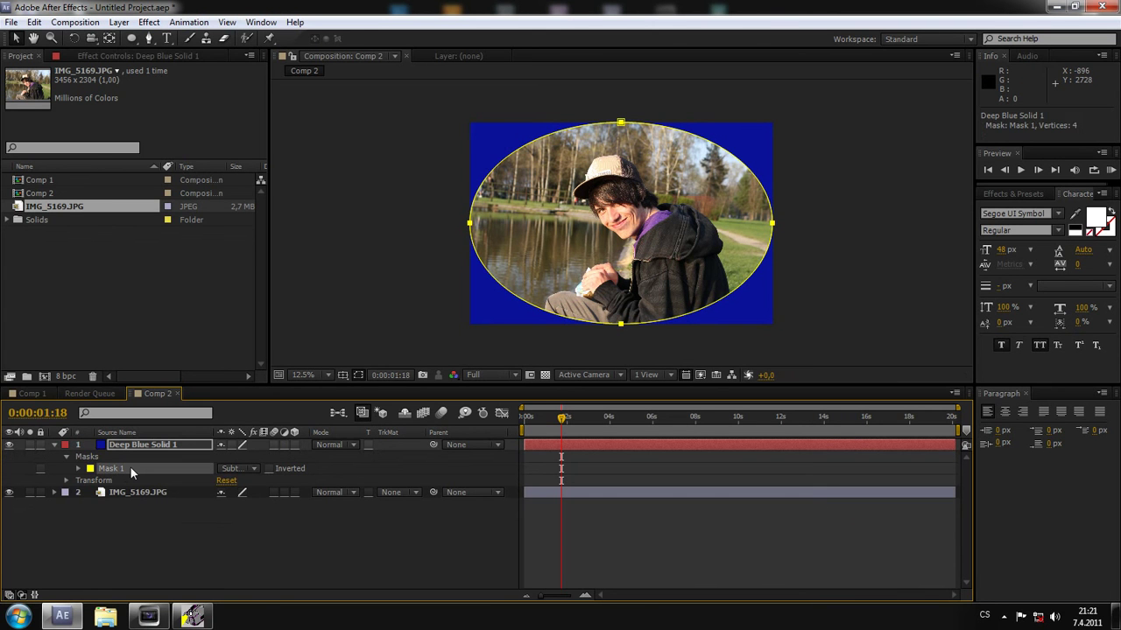
key(Delete)
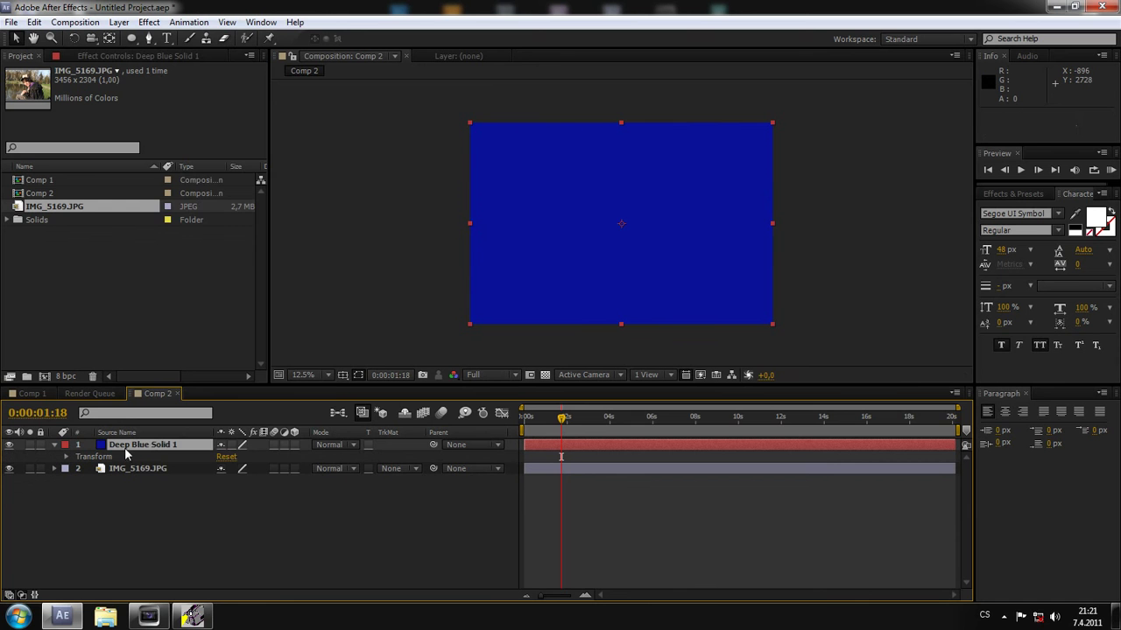
right_click(124, 448)
key(Escape)
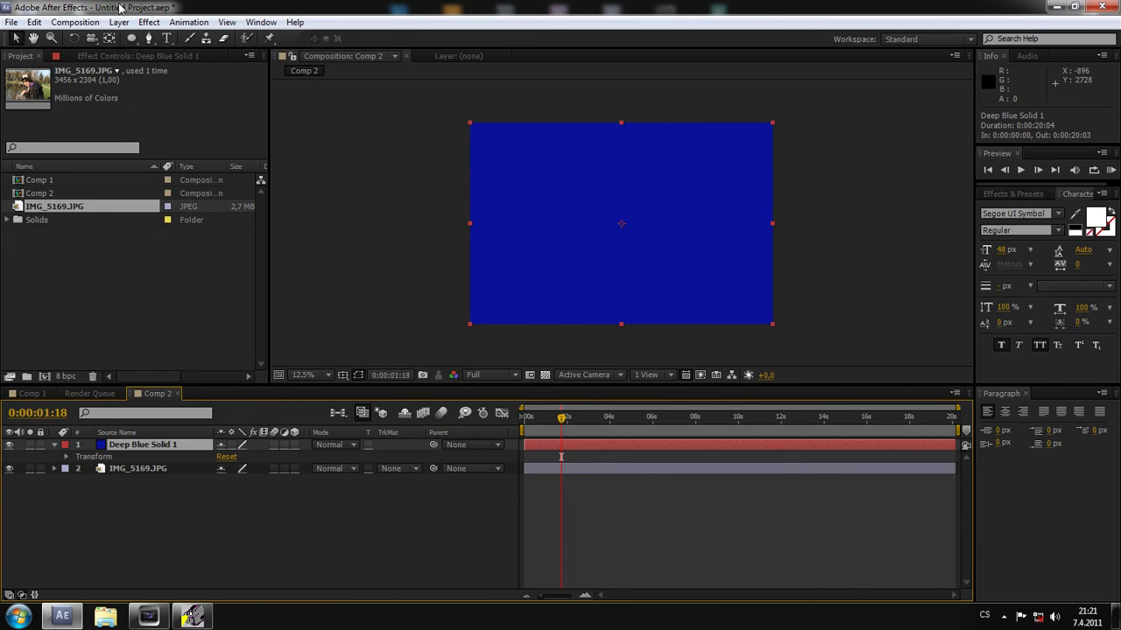
- Open the Solid Settings dialog for the blue solid
click(149, 22)
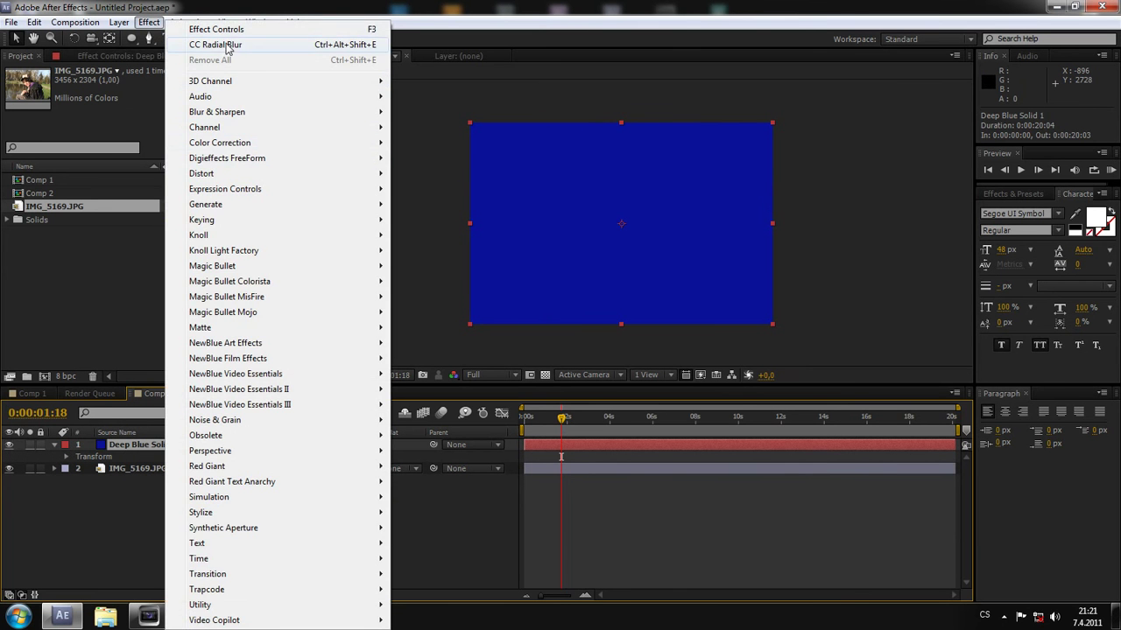
mouse_move(119, 22)
click(147, 55)
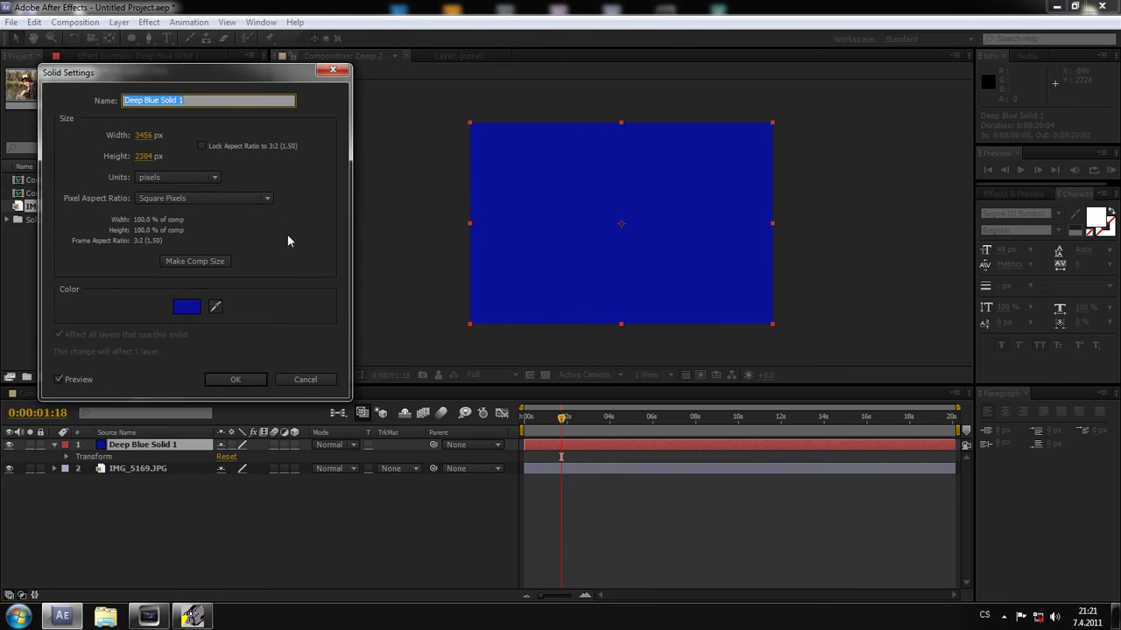
- Change the solid's colour to black, making it Black Solid 1
click(188, 305)
click(218, 336)
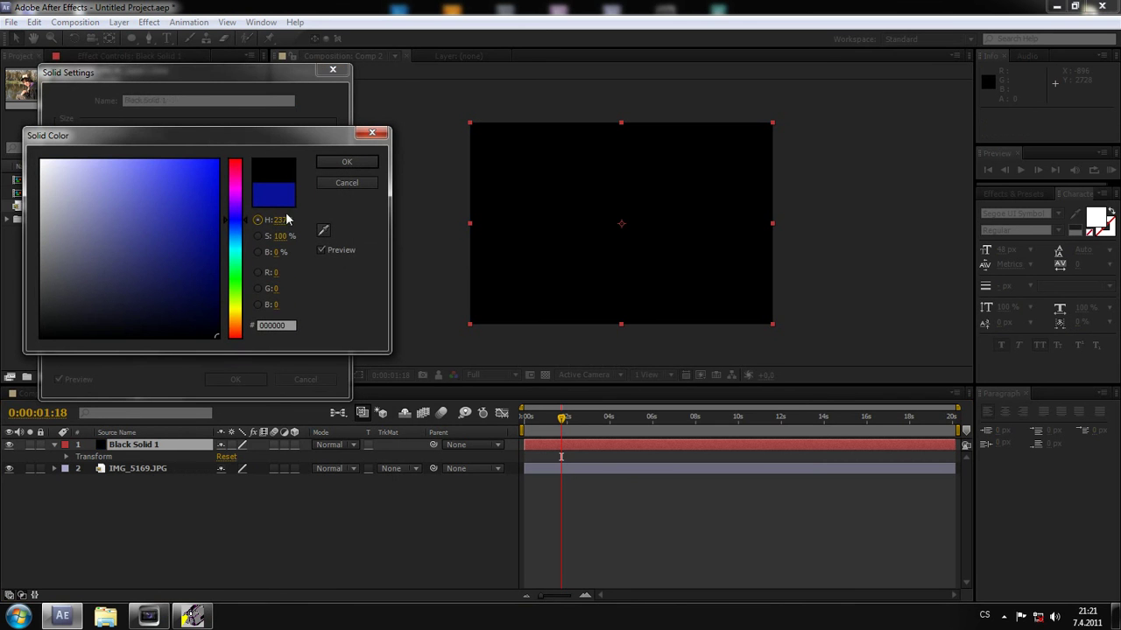
click(338, 162)
click(234, 378)
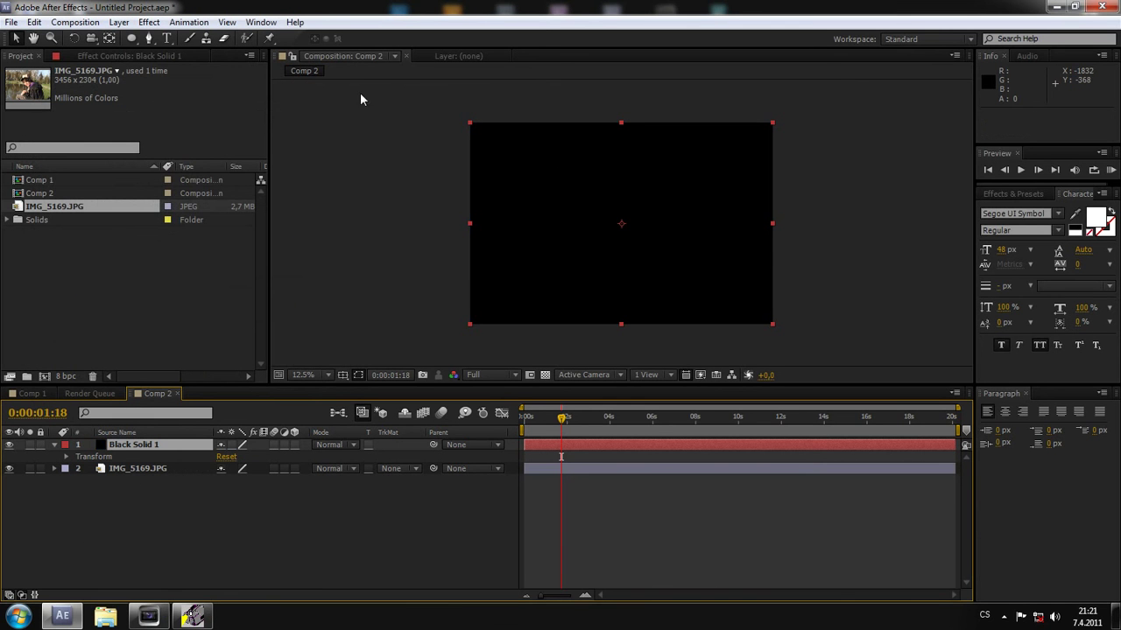
click(149, 39)
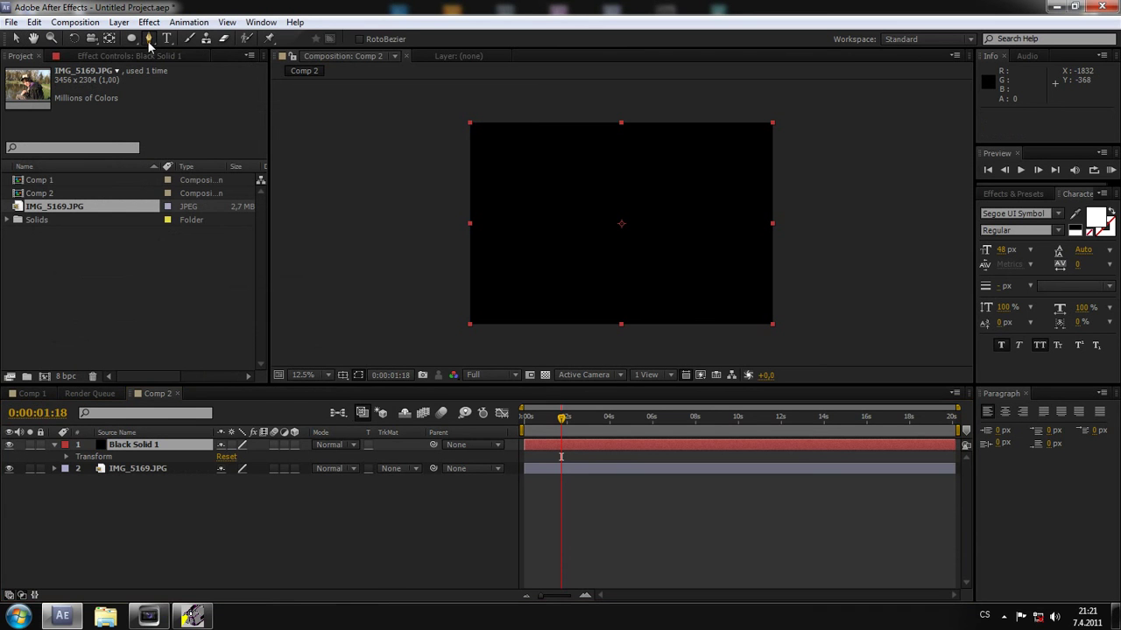
- Draw a closed 13-point mask path around the subject on Black Solid 1
click(487, 266)
click(495, 219)
click(506, 177)
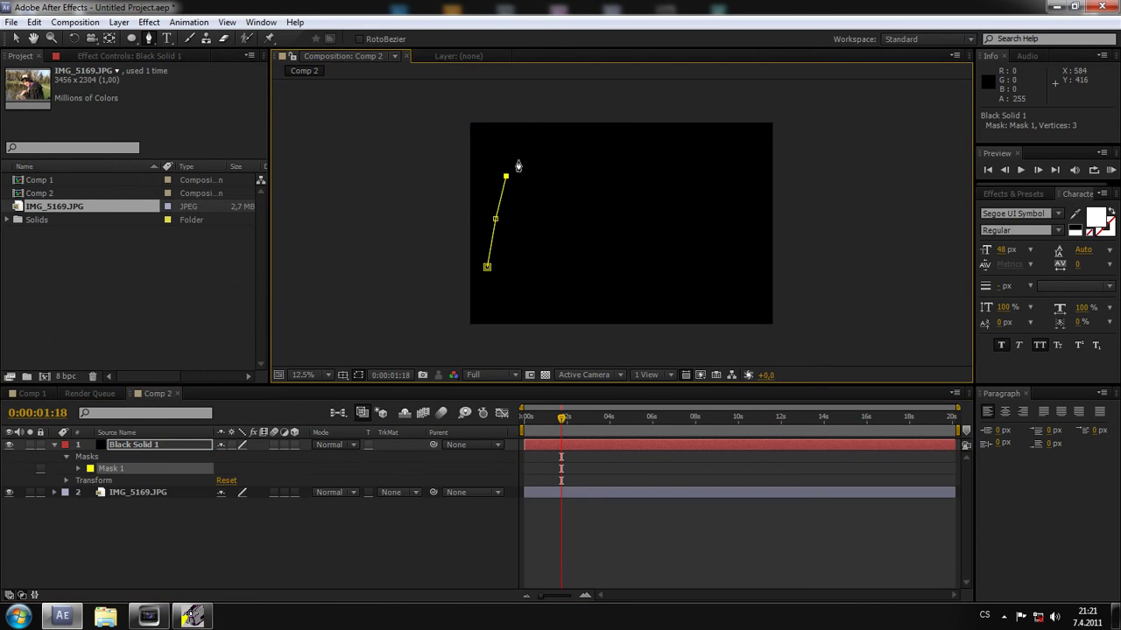
click(531, 152)
click(638, 145)
click(696, 155)
click(736, 185)
click(743, 230)
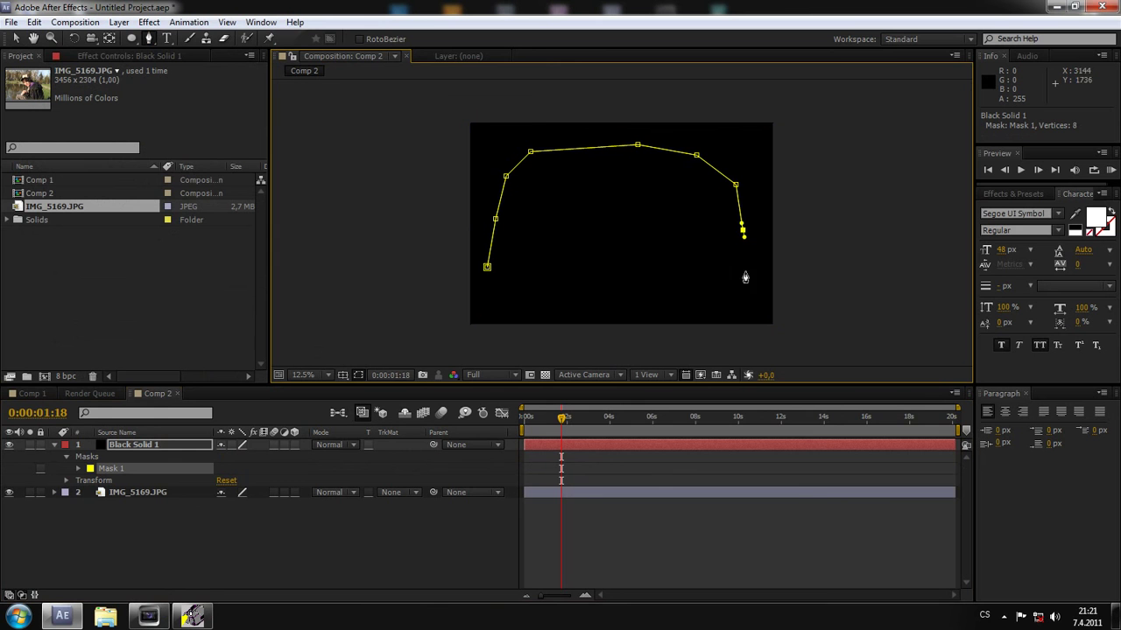
click(742, 287)
click(669, 263)
click(614, 205)
click(575, 260)
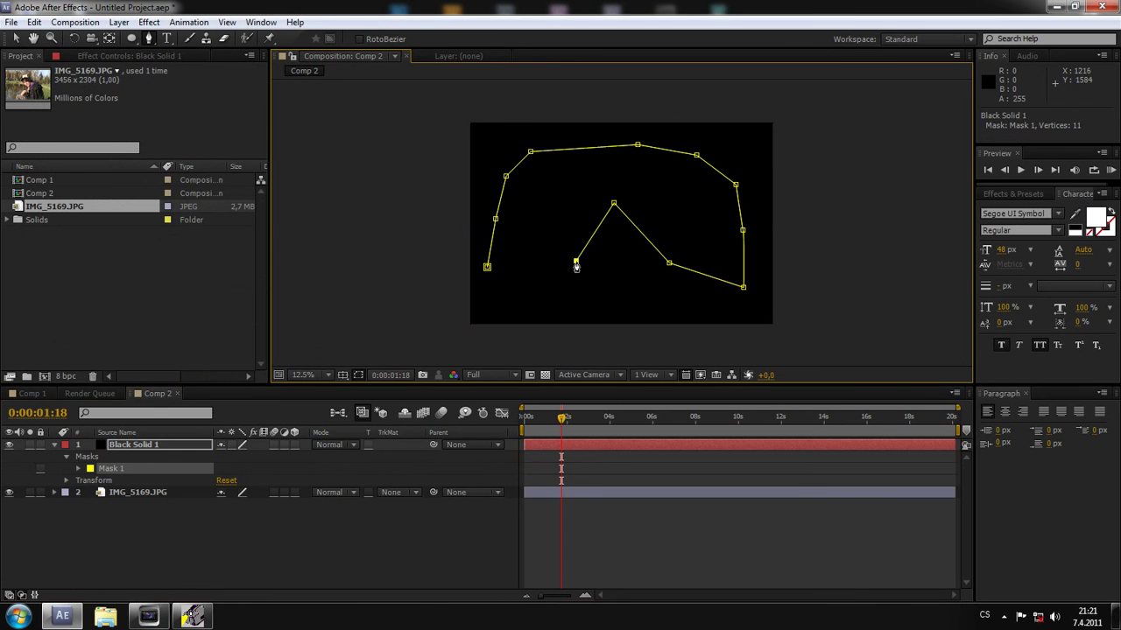
click(537, 303)
click(487, 268)
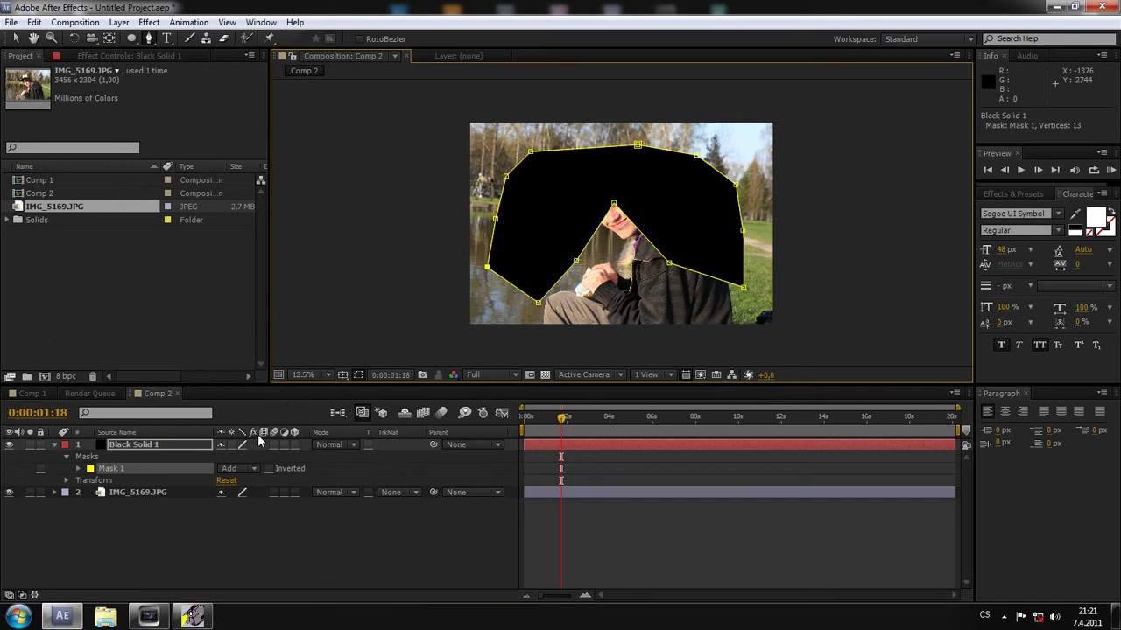
- Set Mask 1's mode to Subtract to reveal the photo through the solid
click(253, 469)
click(263, 511)
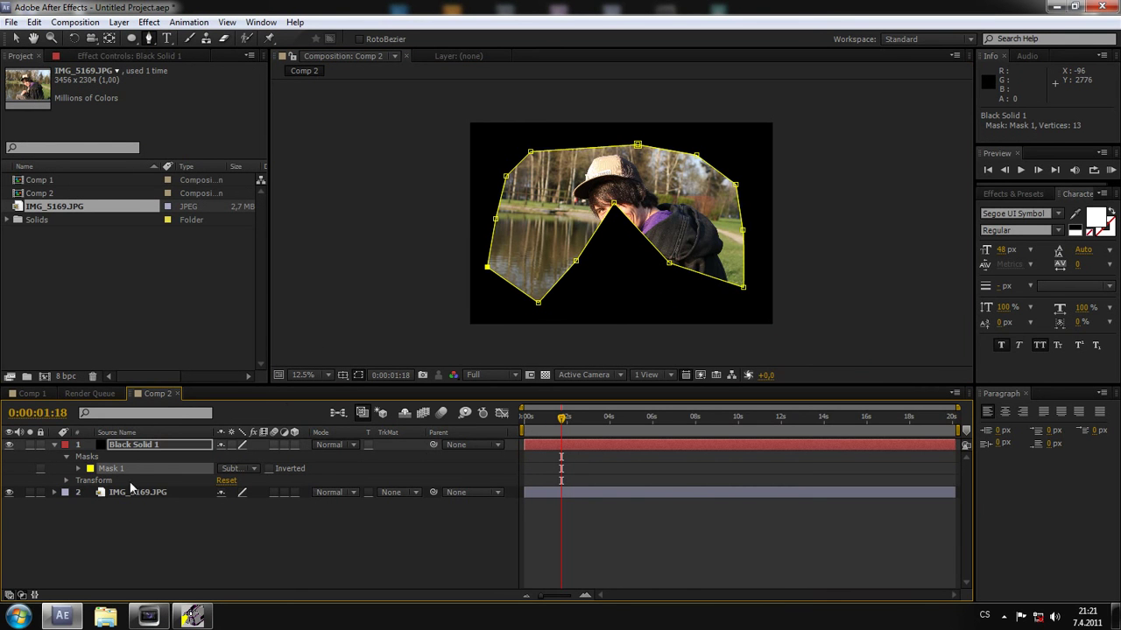
click(127, 446)
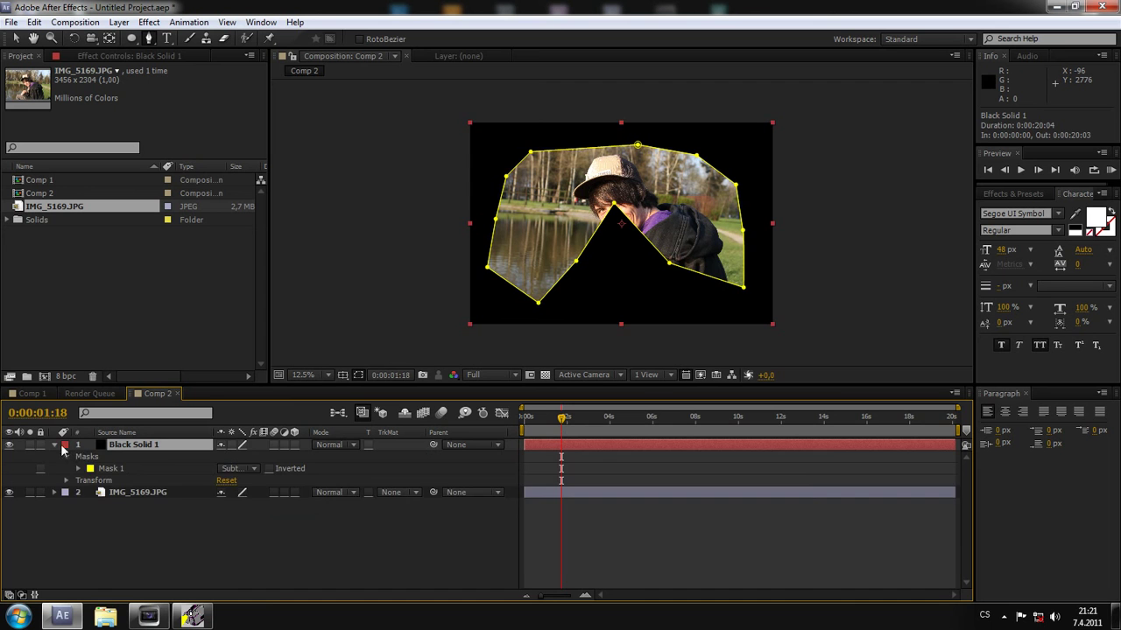
- Feather Black Solid 1's Mask 1 to 390 pixels for a soft vignette edge
click(54, 445)
click(147, 456)
click(140, 445)
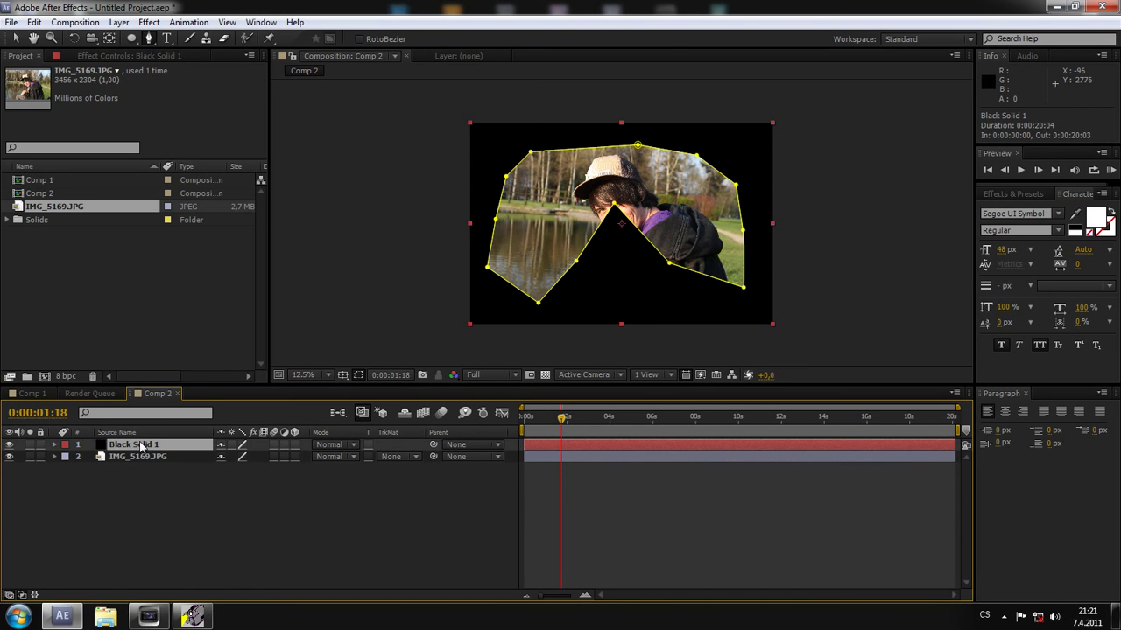
key(m)
key(m)
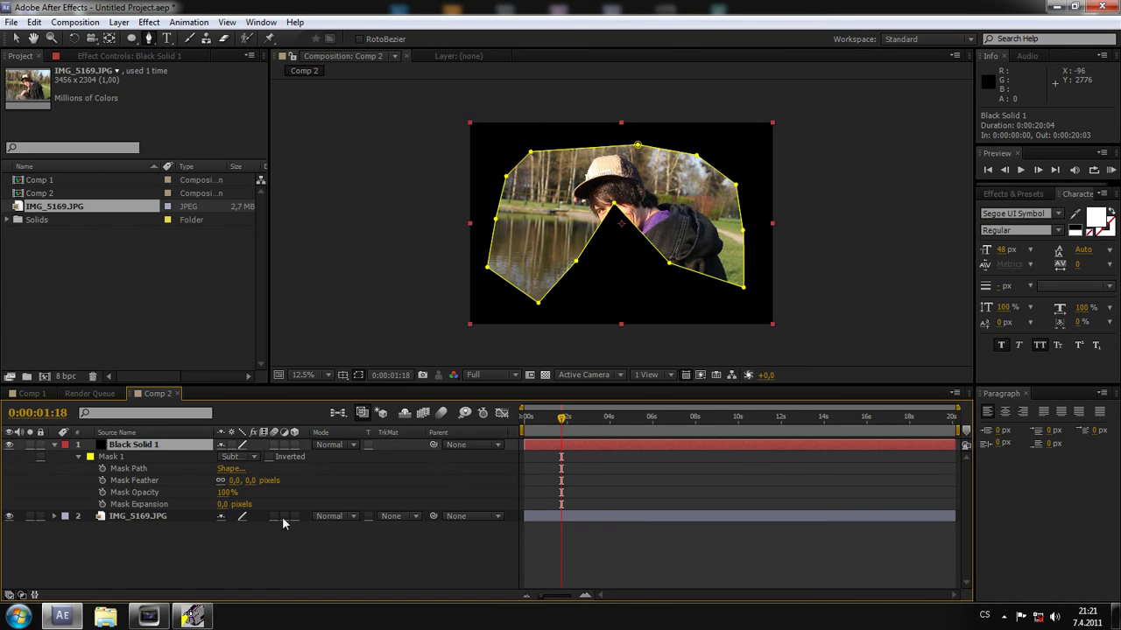
drag(249, 481, 345, 492)
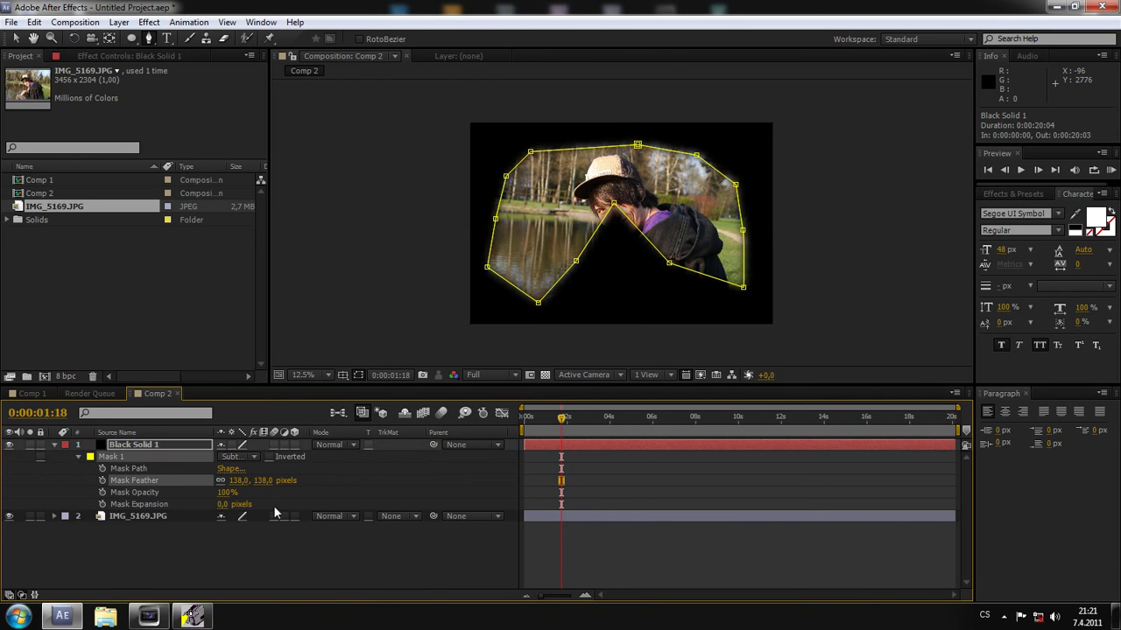
drag(238, 481, 439, 479)
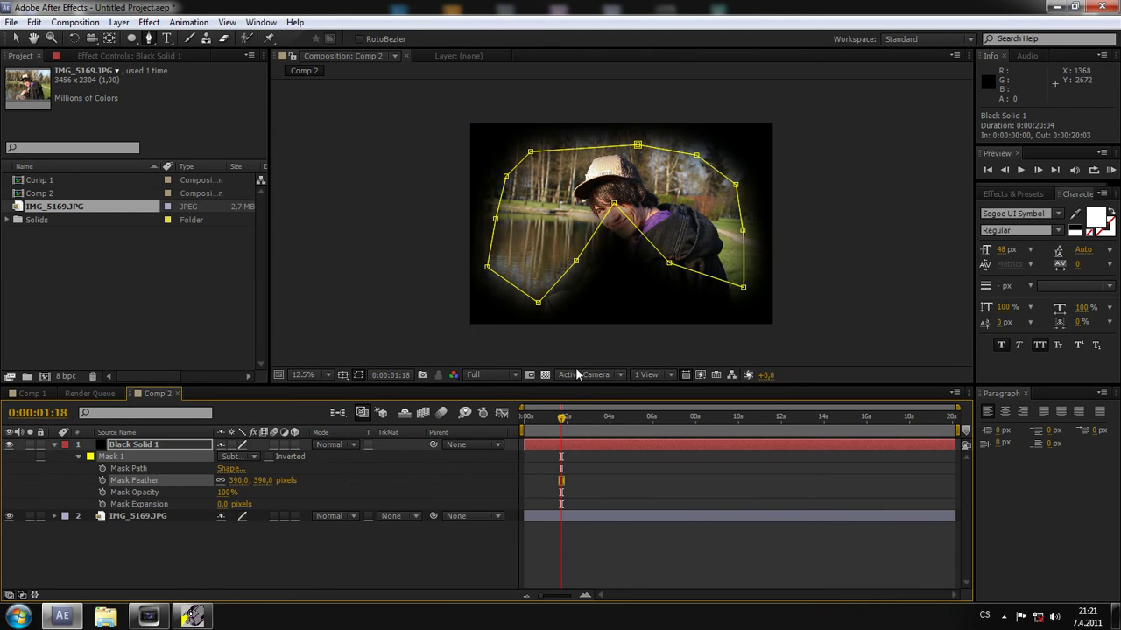
click(112, 457)
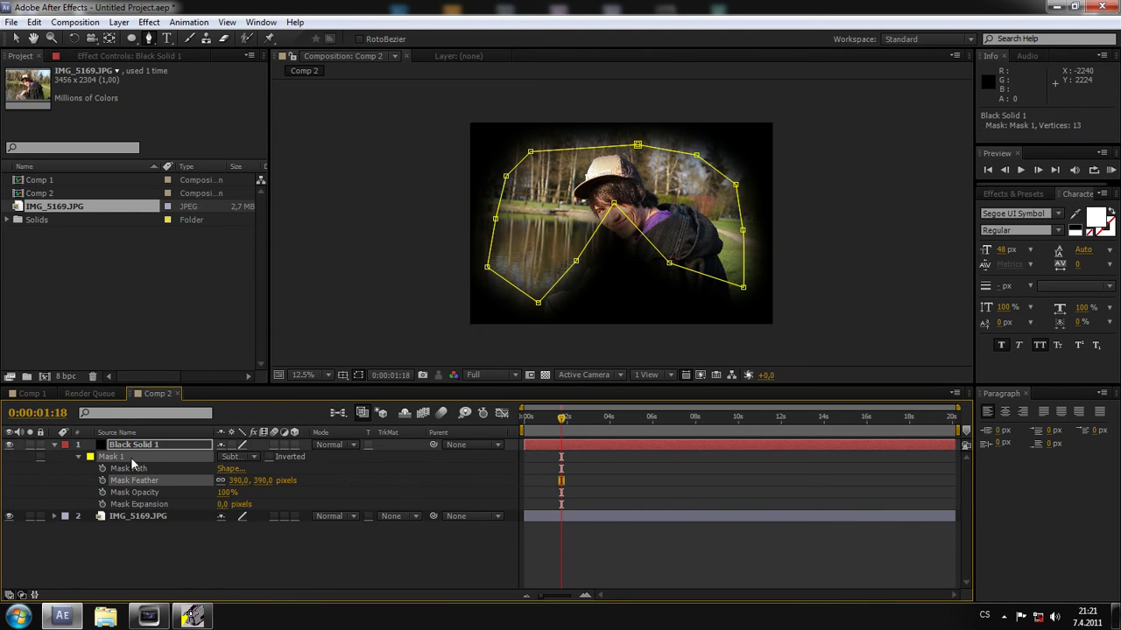
click(15, 38)
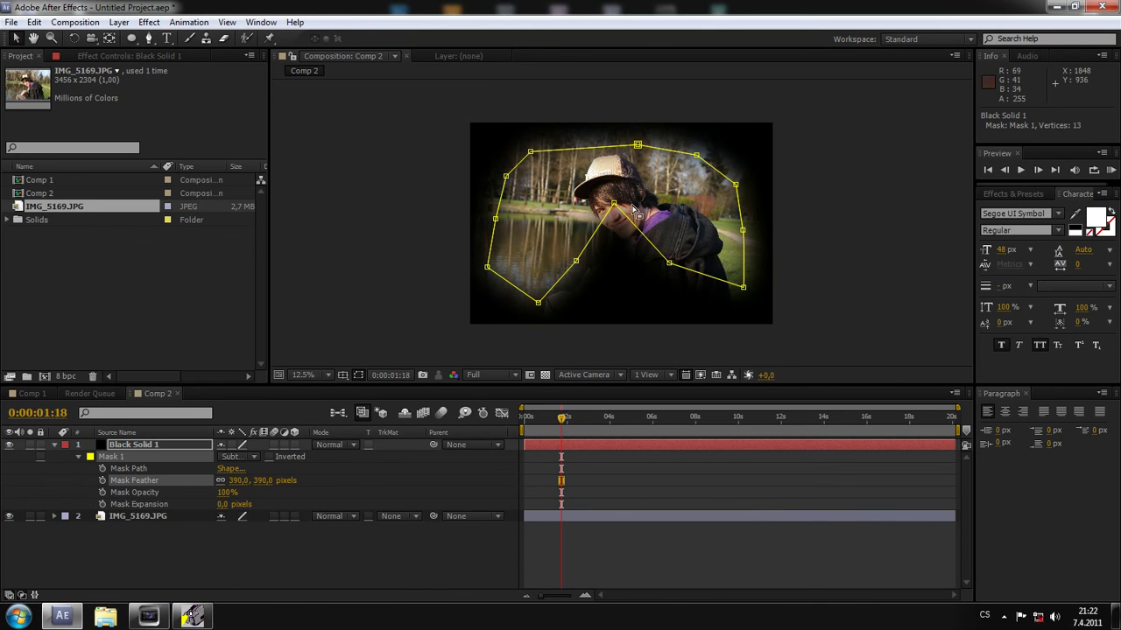
- Drag Mask 1's notch vertex down to uncover the face, preview, and reselect Black Solid 1
mouse_move(615, 208)
mouse_down()
mouse_move(623, 263)
mouse_move(582, 290)
mouse_move(679, 293)
mouse_up()
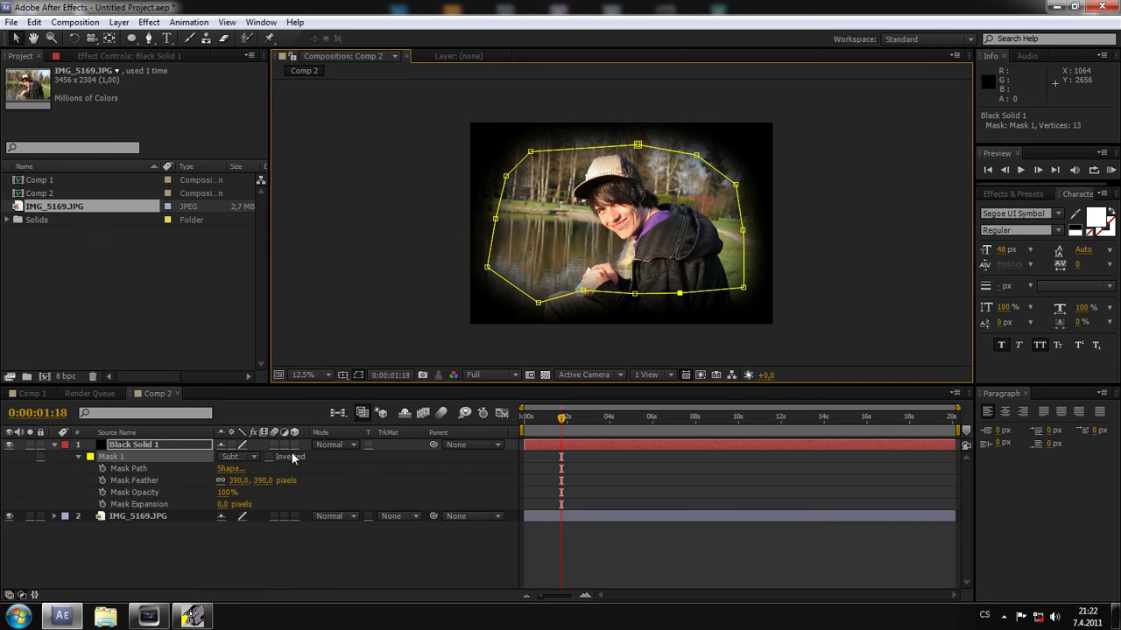
click(123, 446)
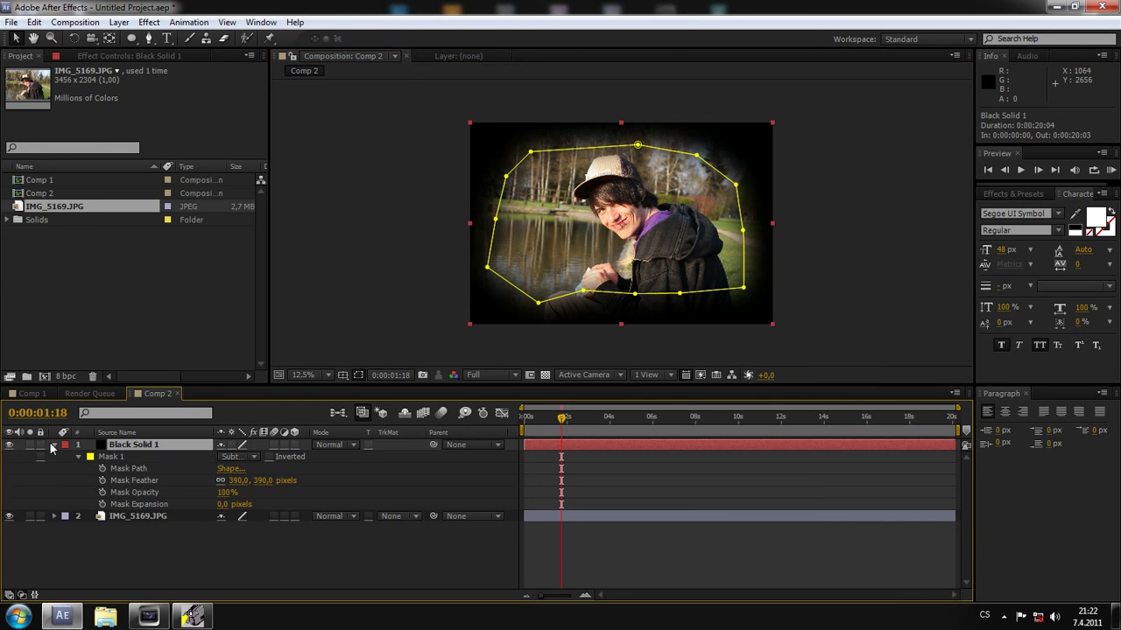
click(55, 445)
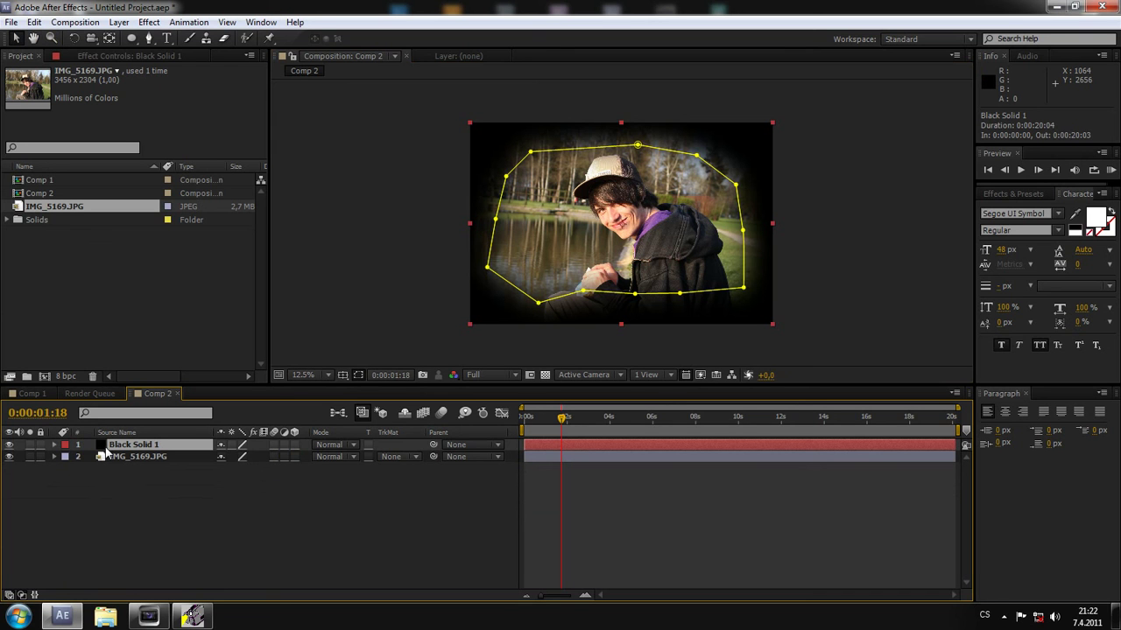
click(171, 493)
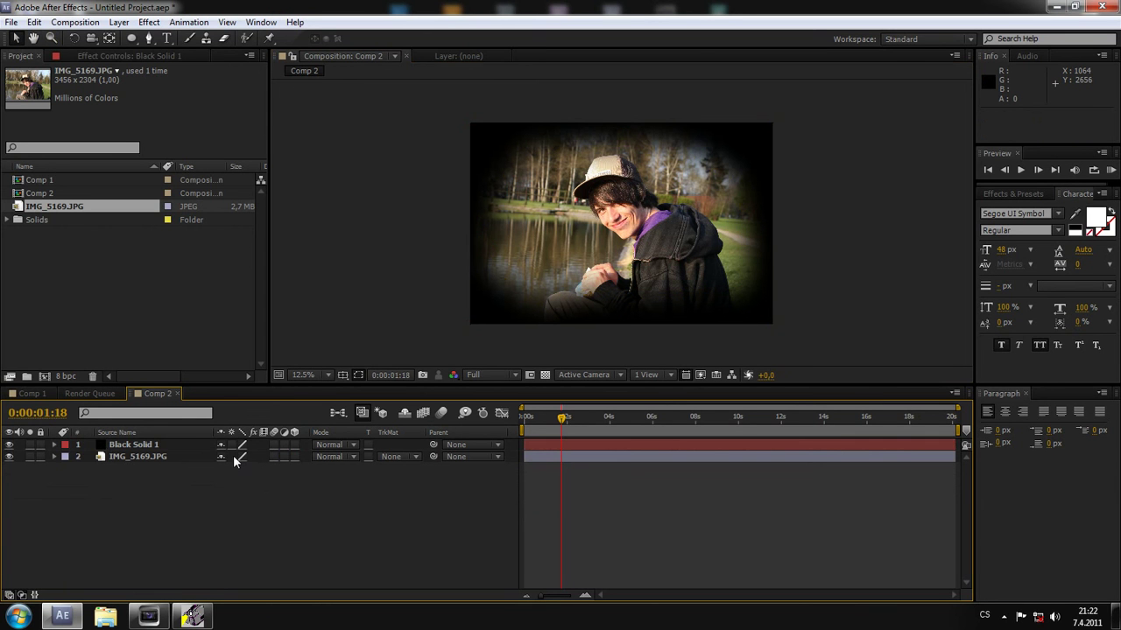
click(129, 456)
click(130, 446)
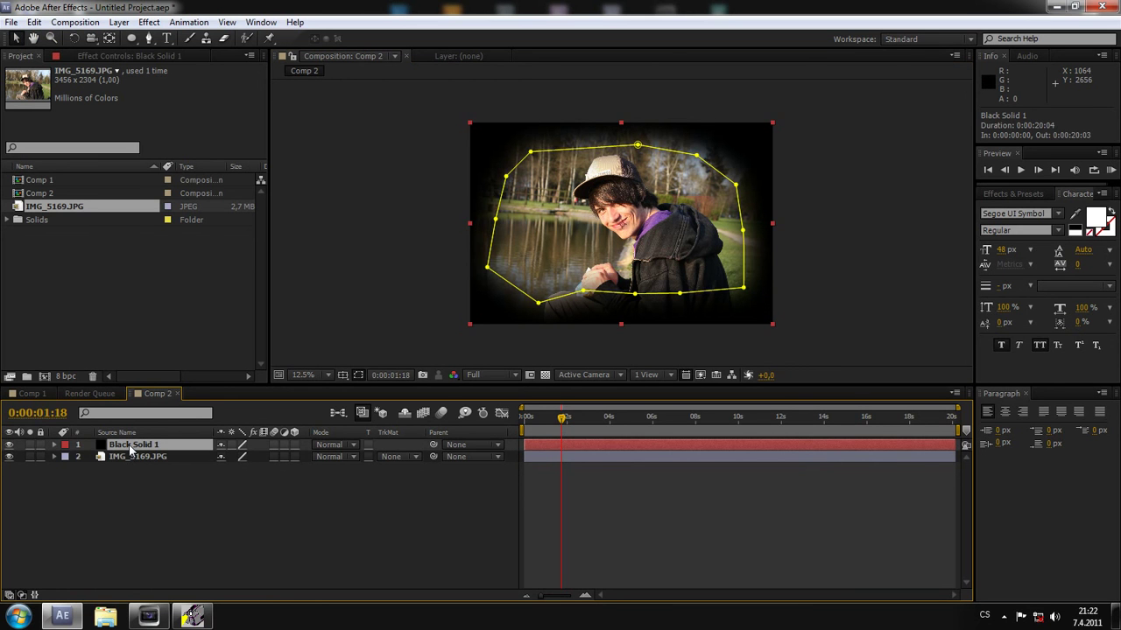
- Delete Black Solid 1 and add a new adjustment layer above the photo
key(Delete)
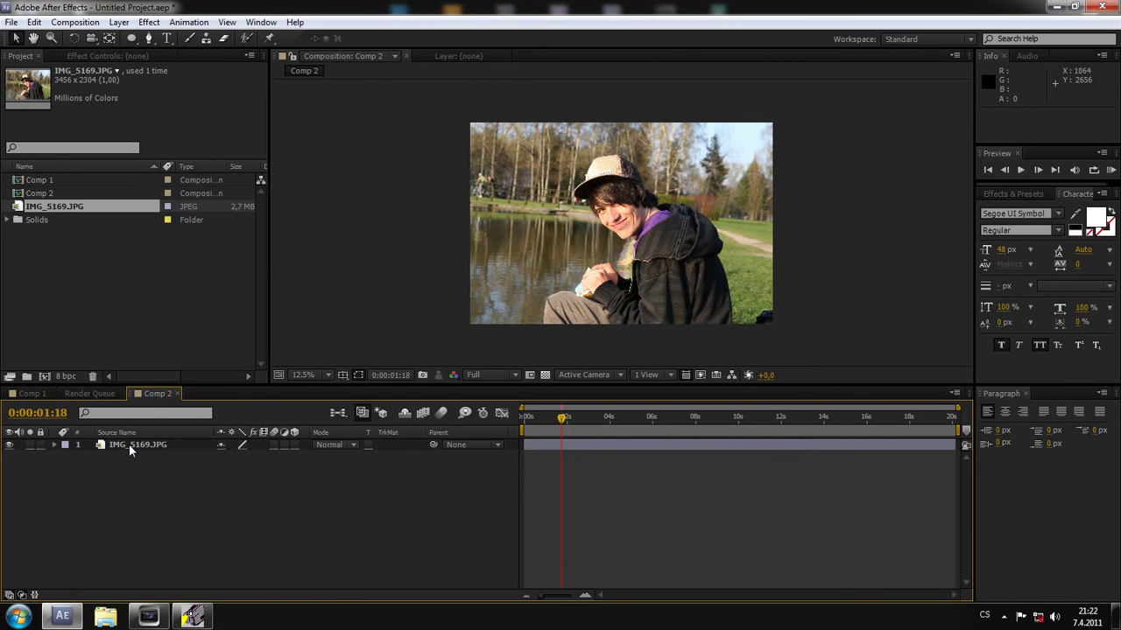
click(129, 444)
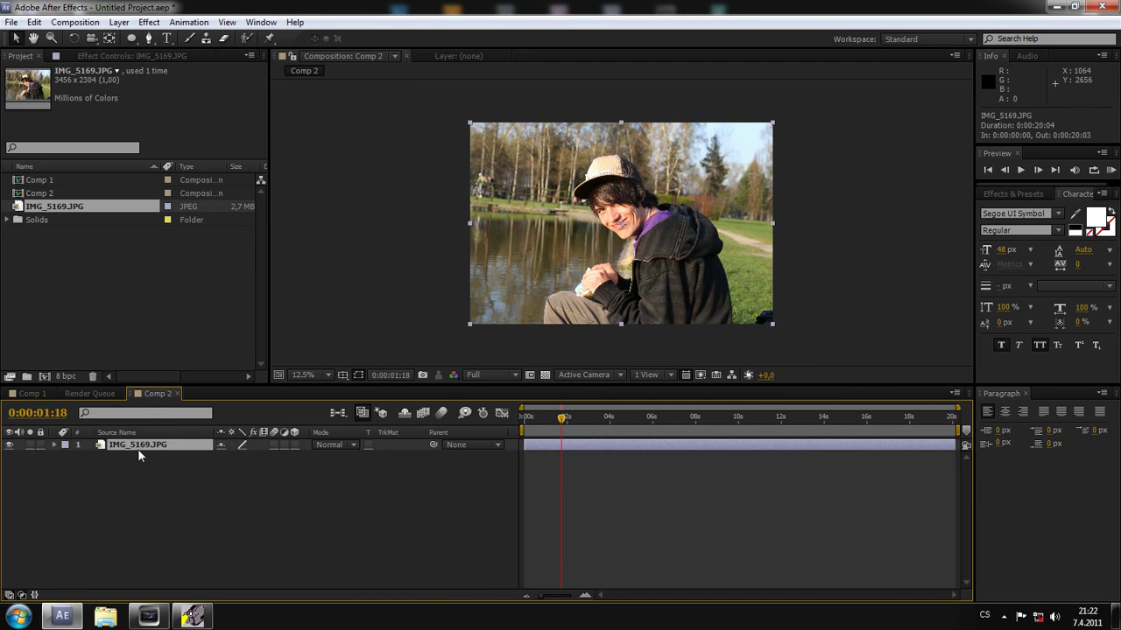
right_click(140, 506)
mouse_move(215, 370)
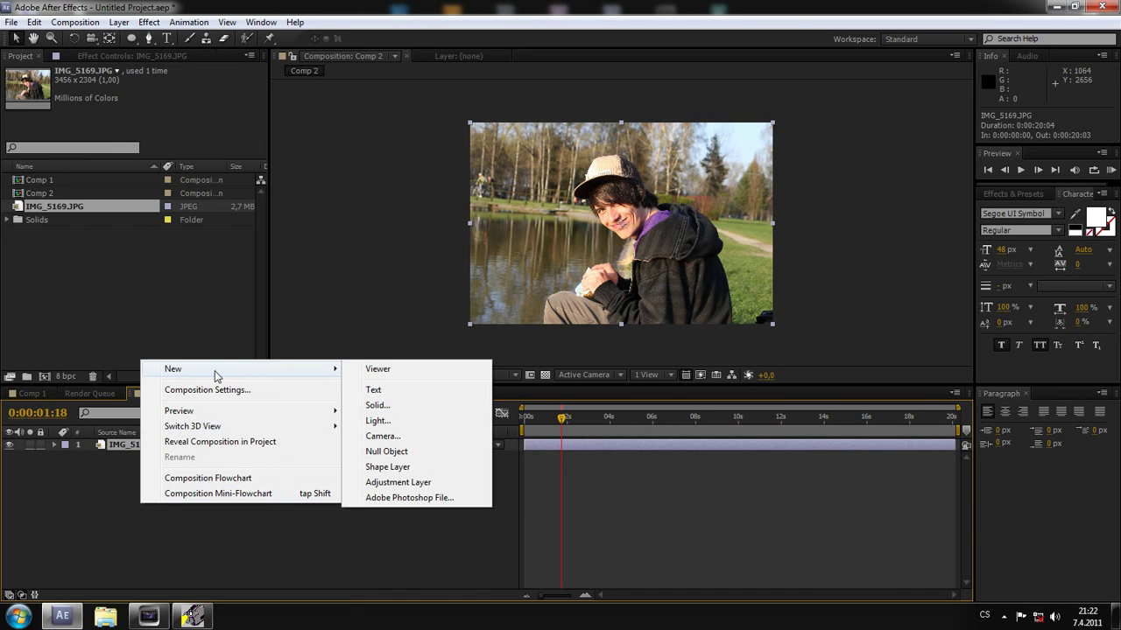
click(395, 482)
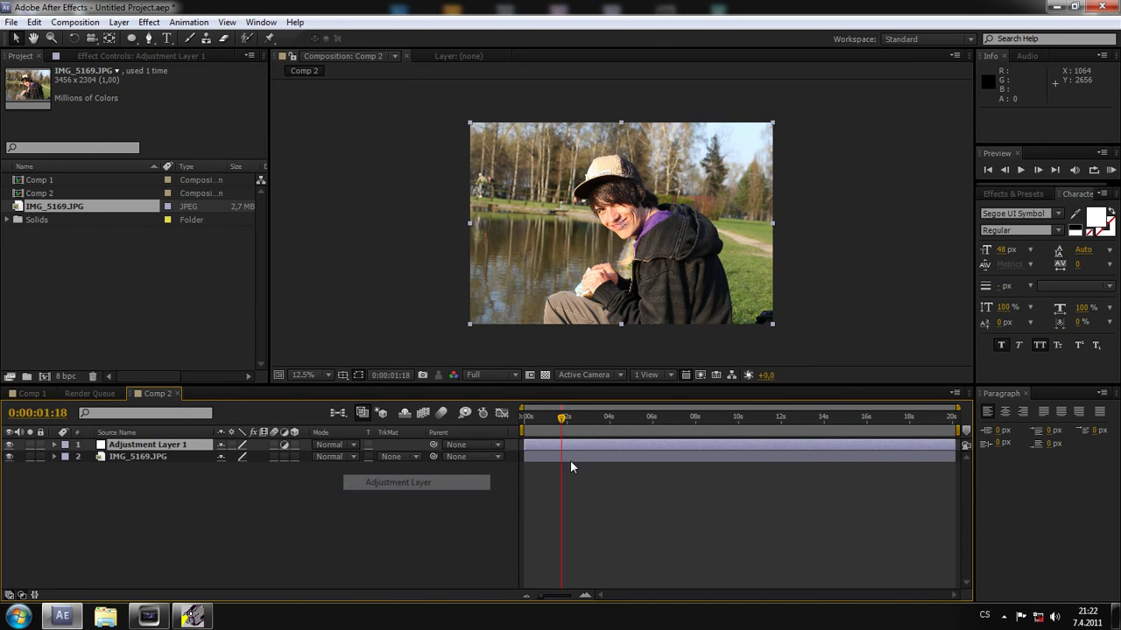
- Apply CC Radial Blur to Adjustment Layer 1 with Amount raised from 60 to 90
click(154, 24)
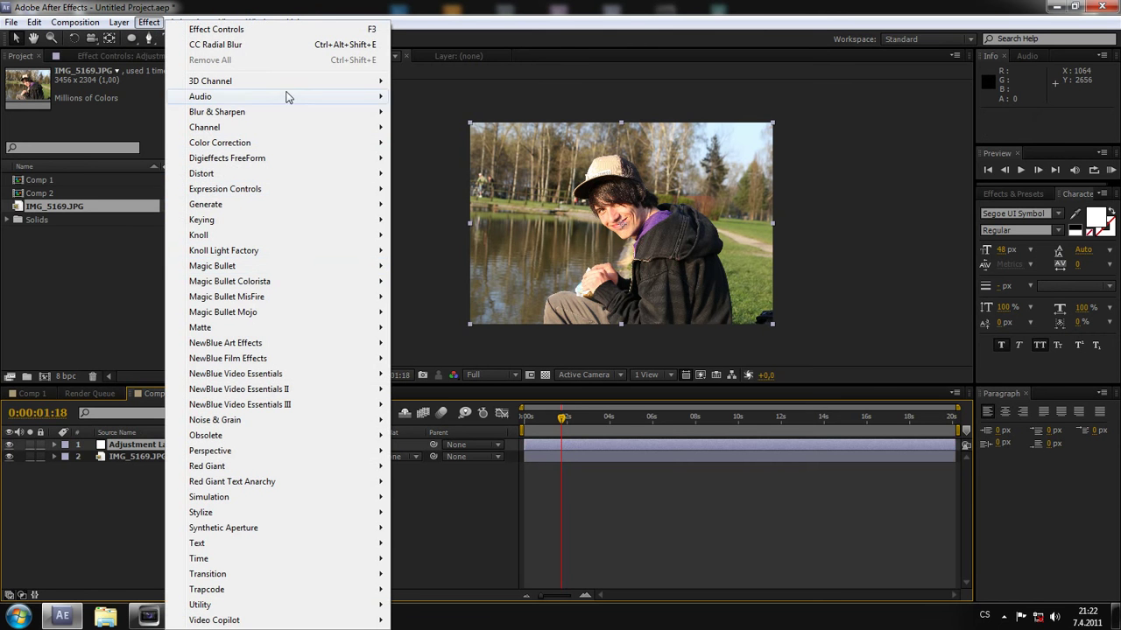
mouse_move(285, 112)
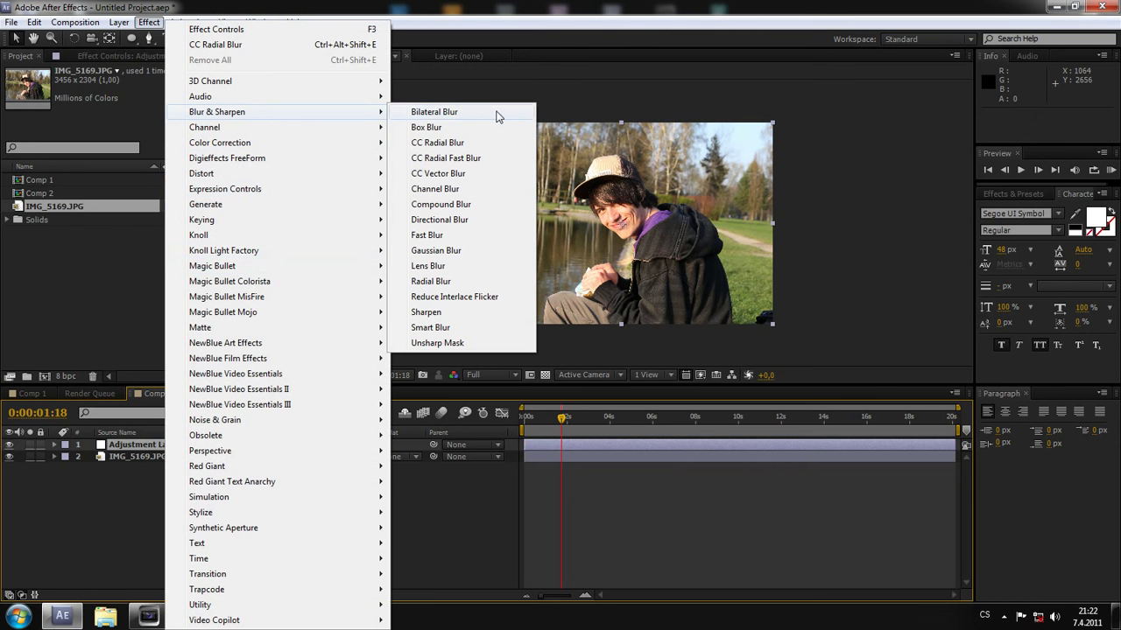
click(437, 143)
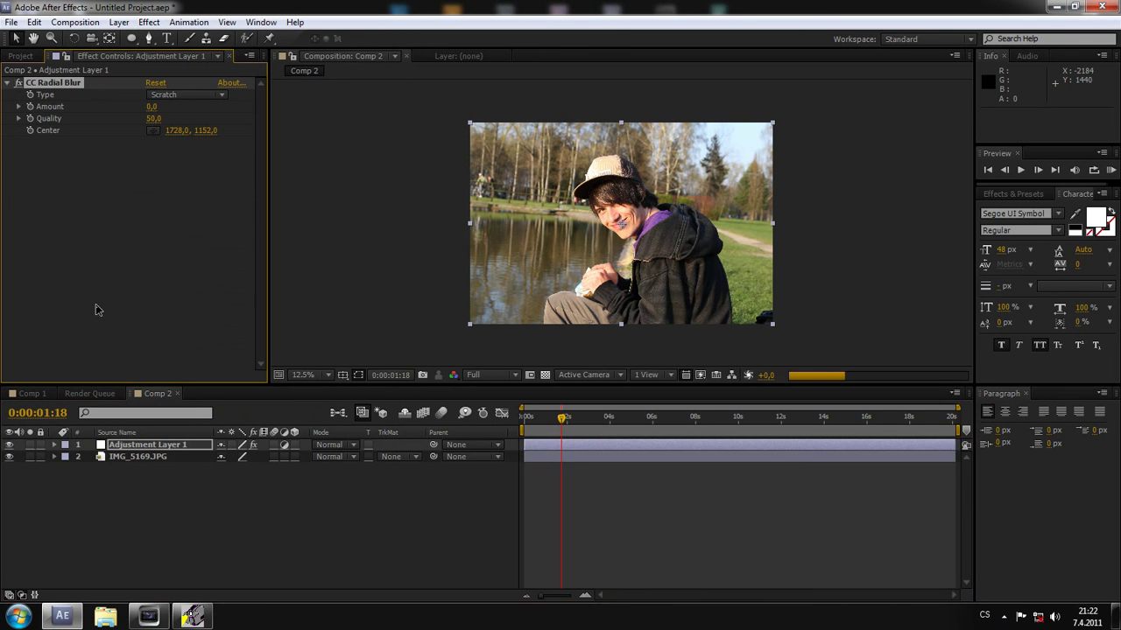
click(152, 106)
text(60)
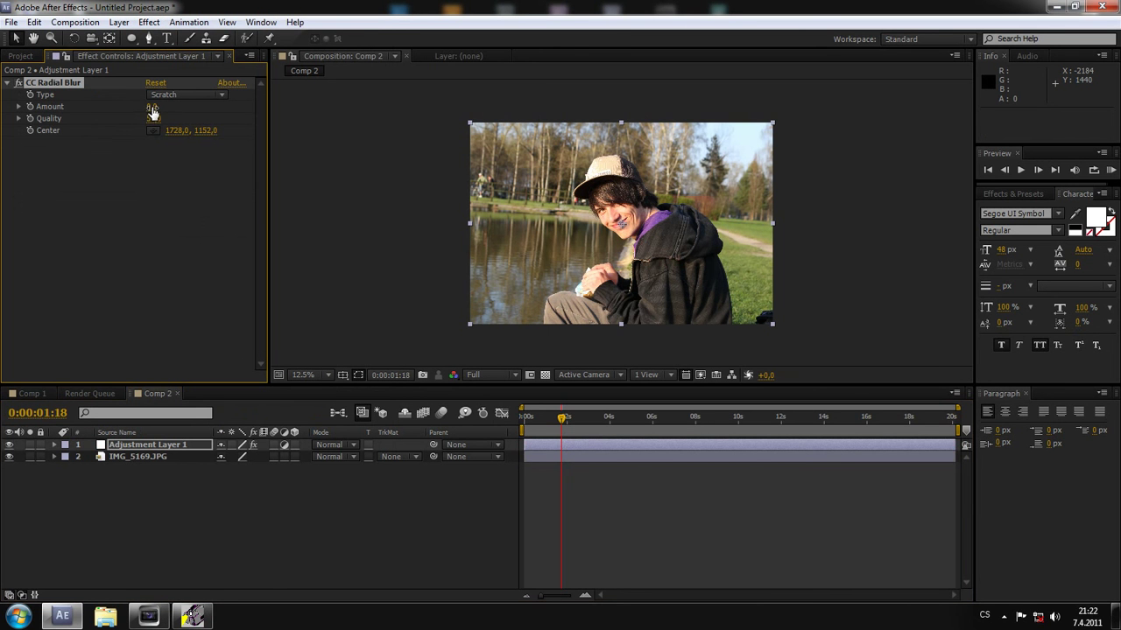
key(Return)
drag(200, 108, 217, 110)
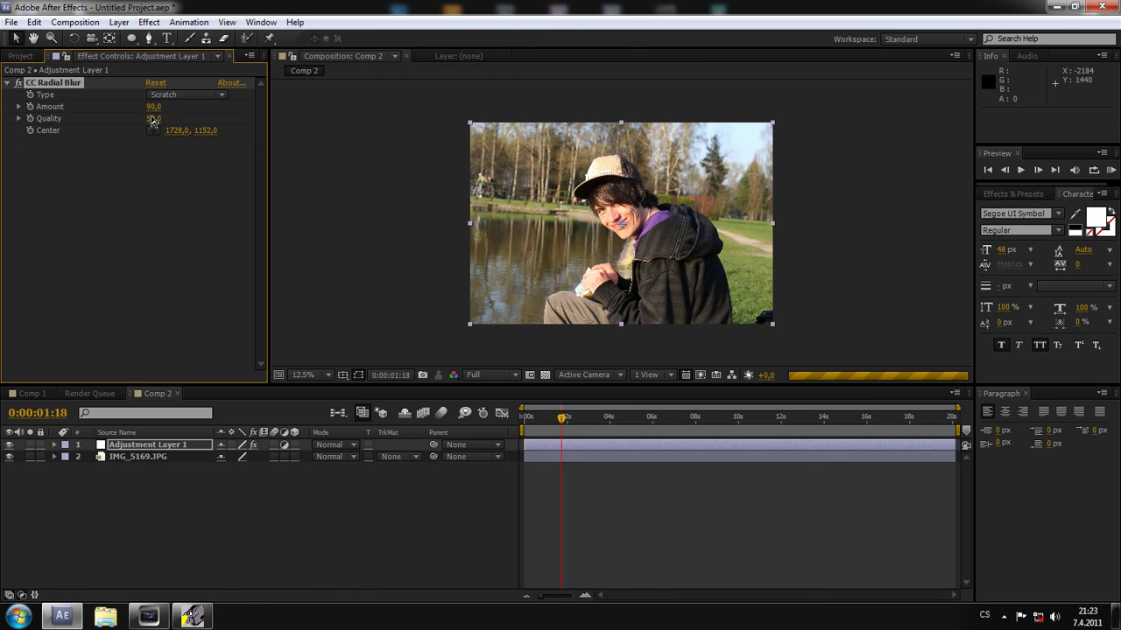
click(155, 108)
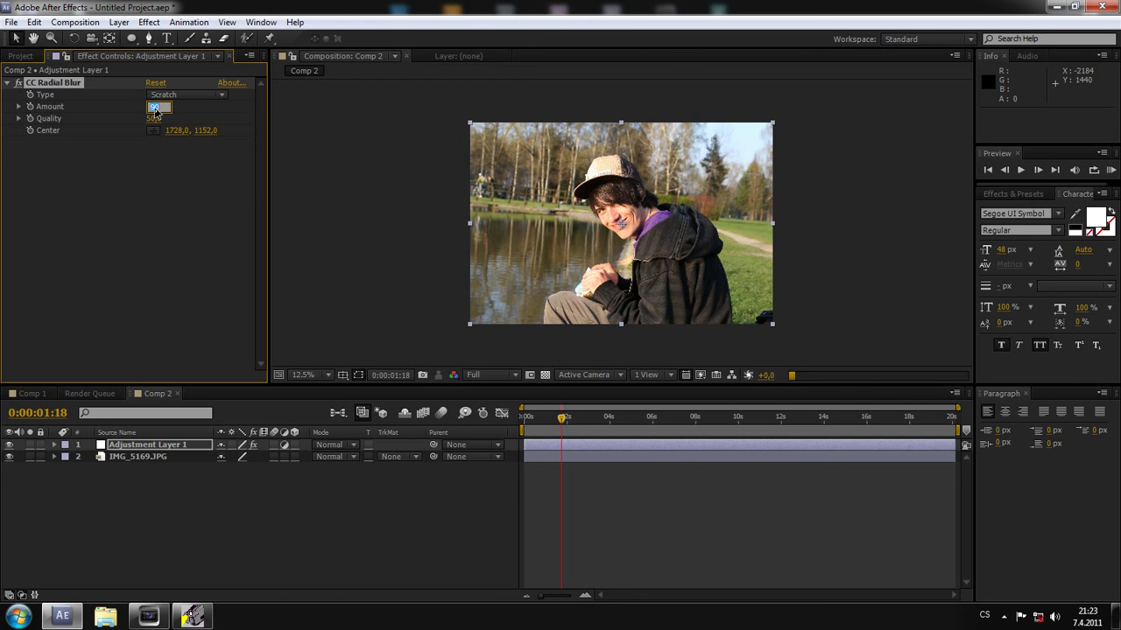
click(133, 171)
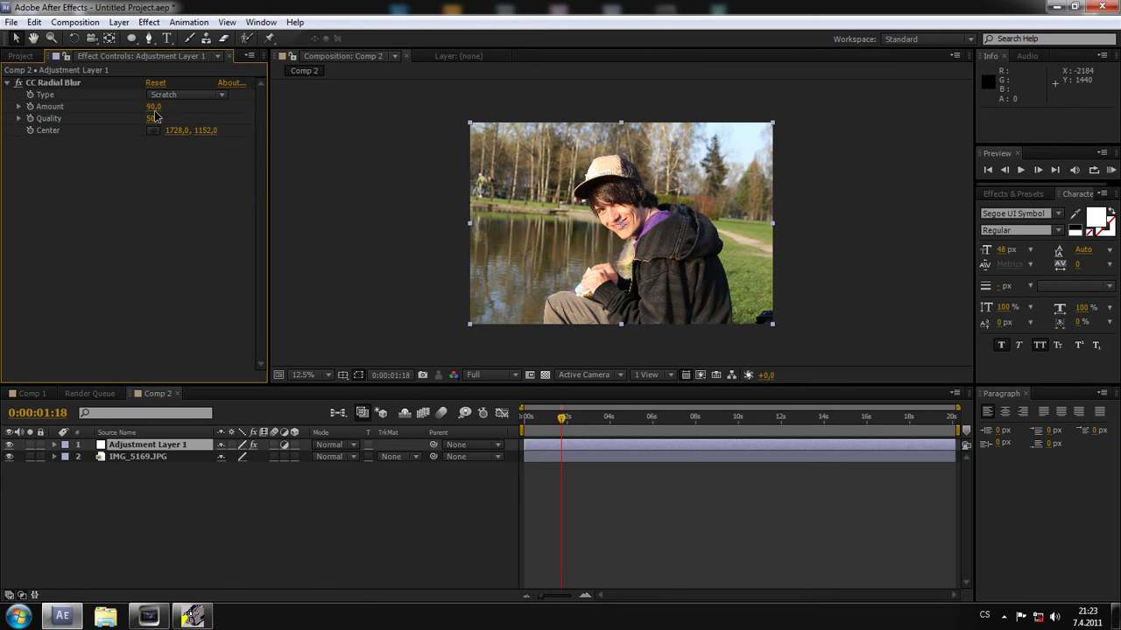
- Delete the CC Radial Blur effect and reselect Adjustment Layer 1
click(53, 85)
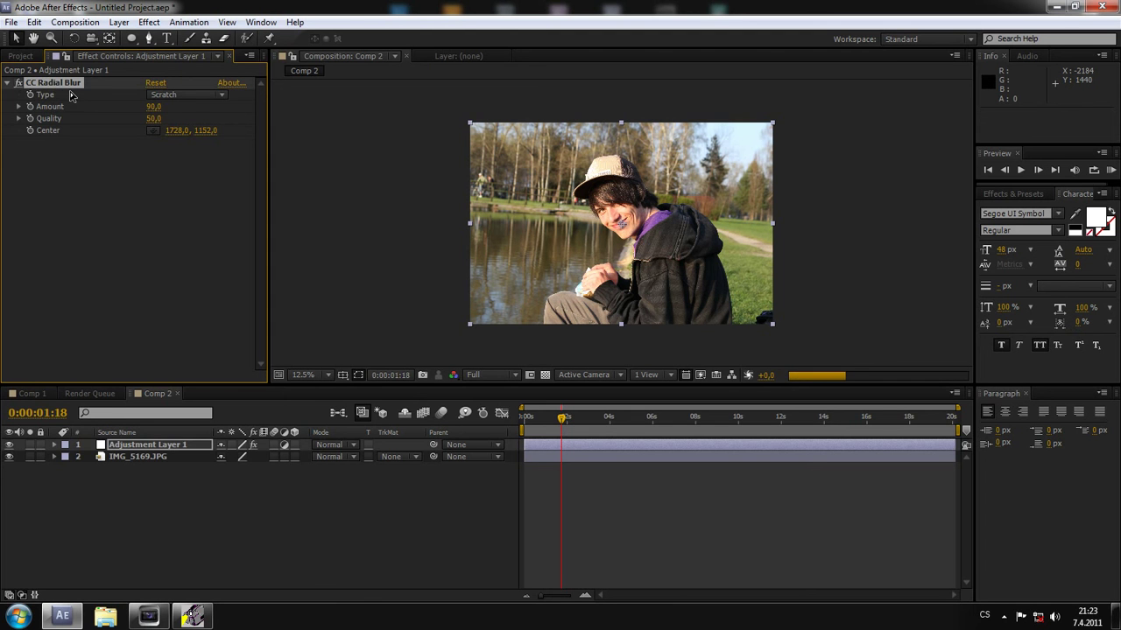
key(Delete)
click(144, 456)
click(146, 445)
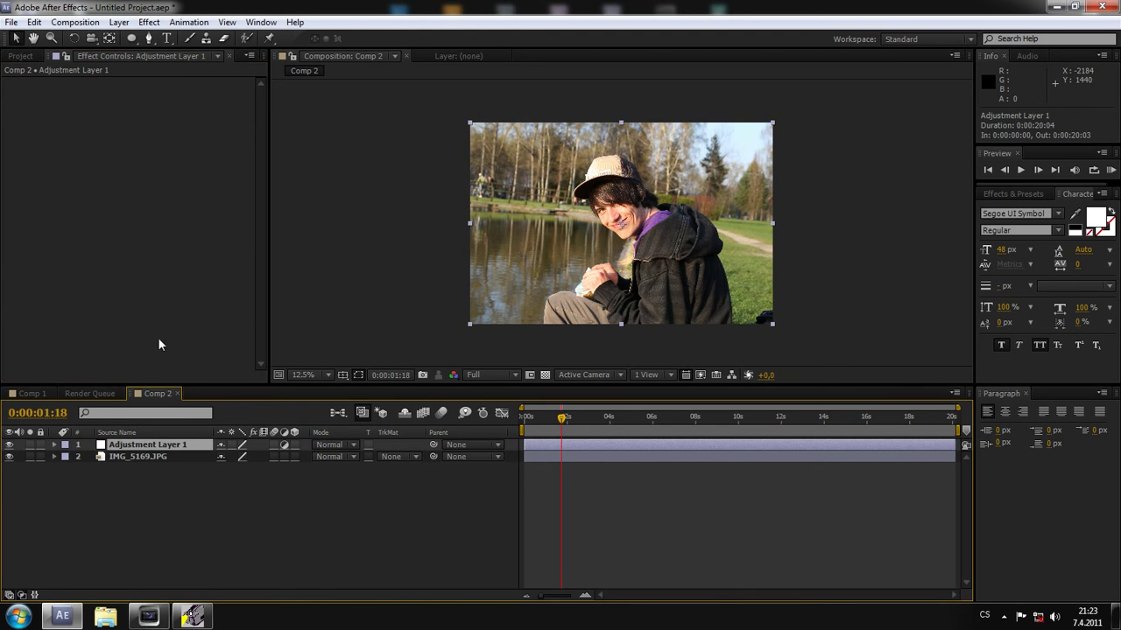
click(149, 22)
- Apply Fast Blur from Blur & Sharpen to Adjustment Layer 1 with Blurriness 43
mouse_move(241, 113)
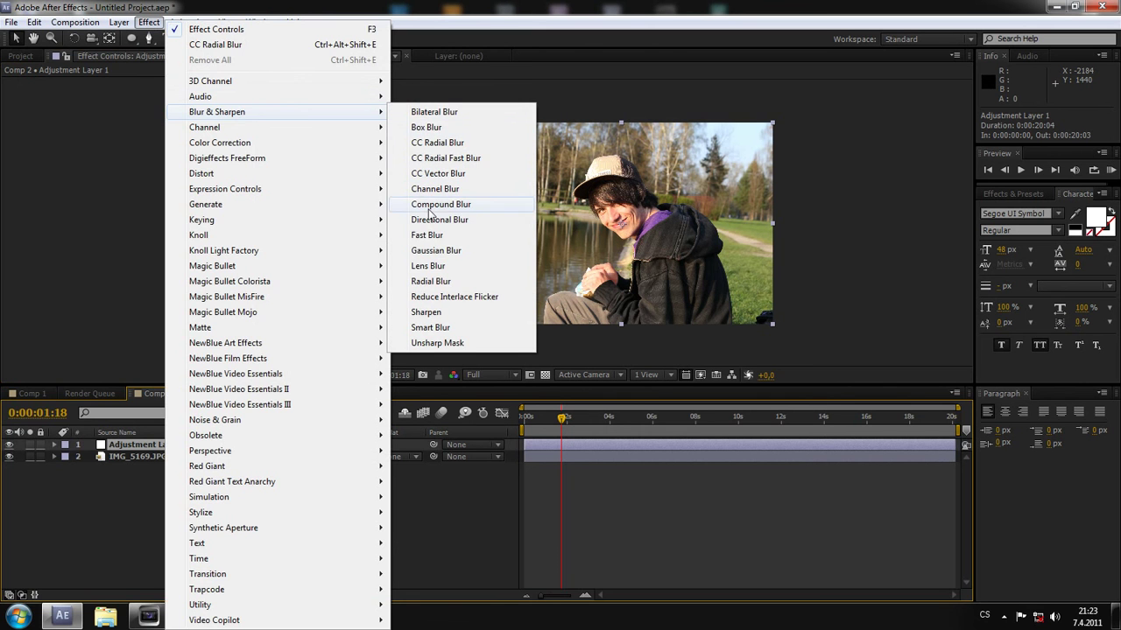
click(433, 233)
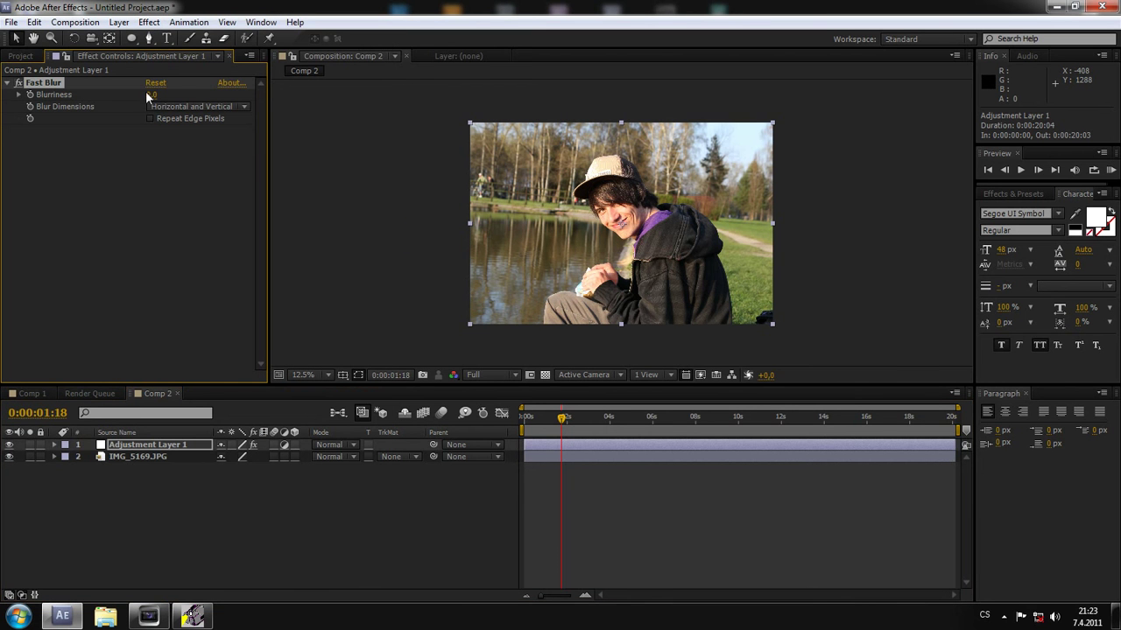
drag(146, 92, 179, 97)
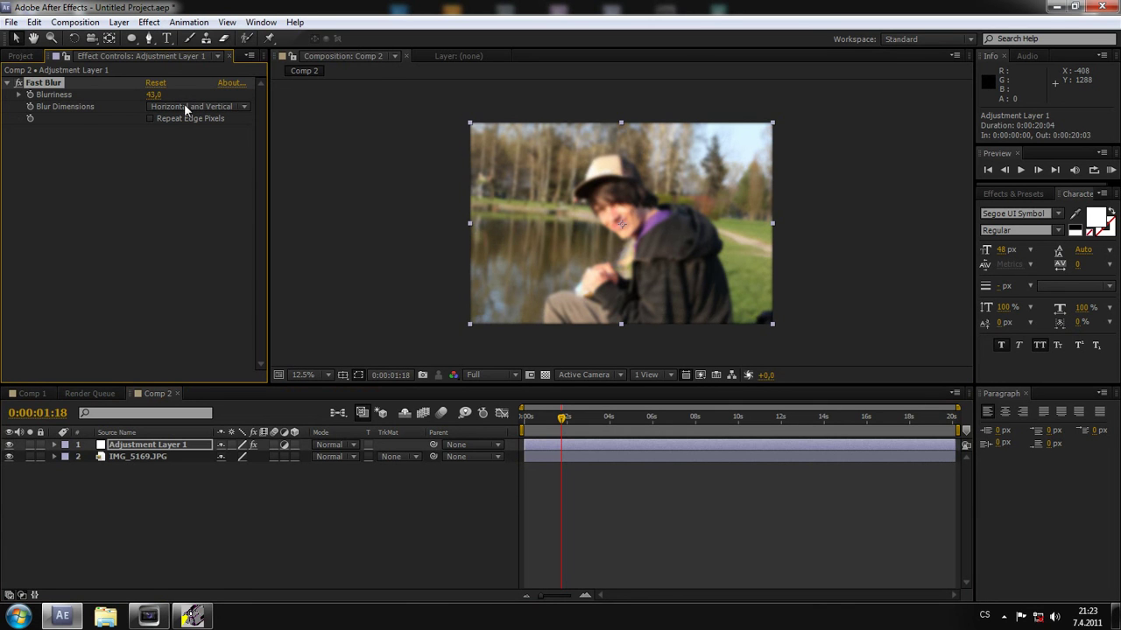
click(164, 232)
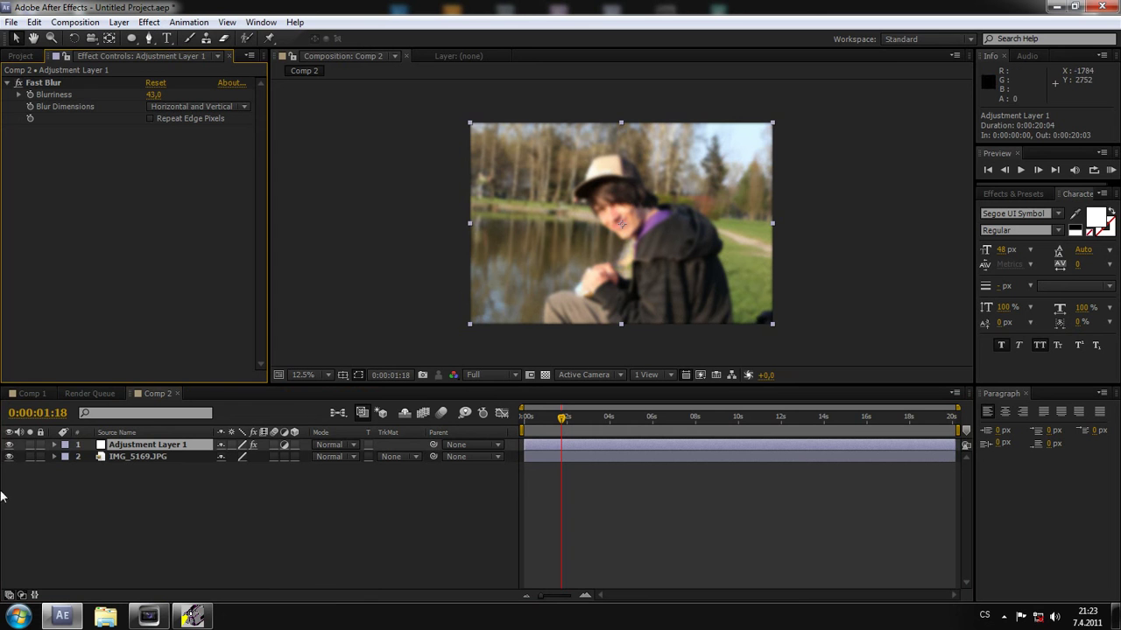
- Toggle Adjustment Layer 1 off and on to compare blurred and unblurred photo
click(10, 445)
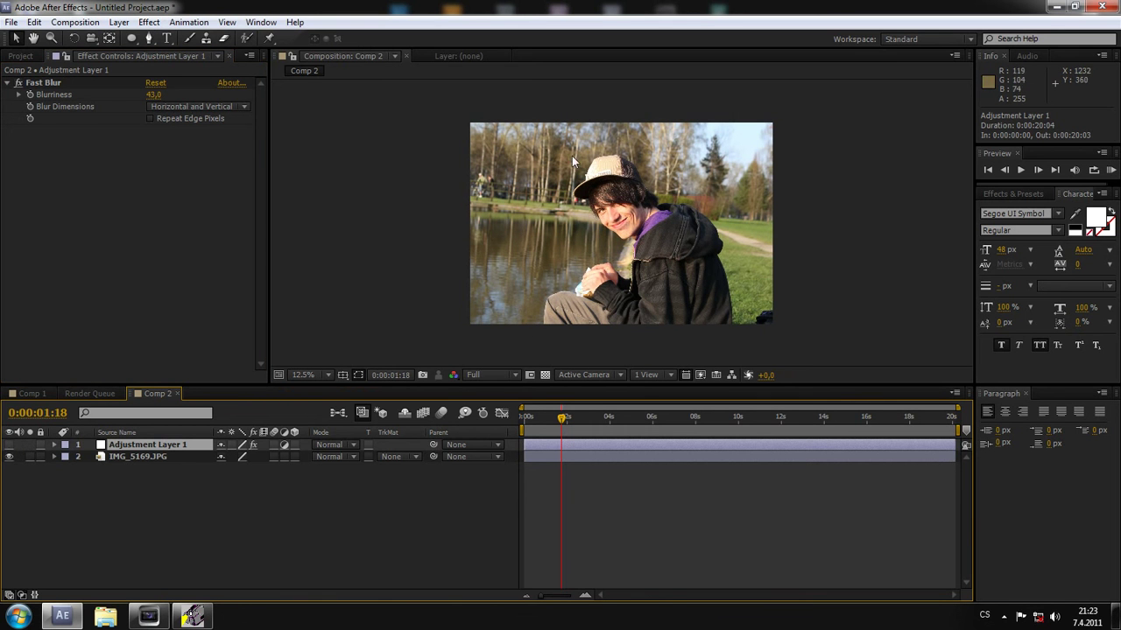
click(10, 445)
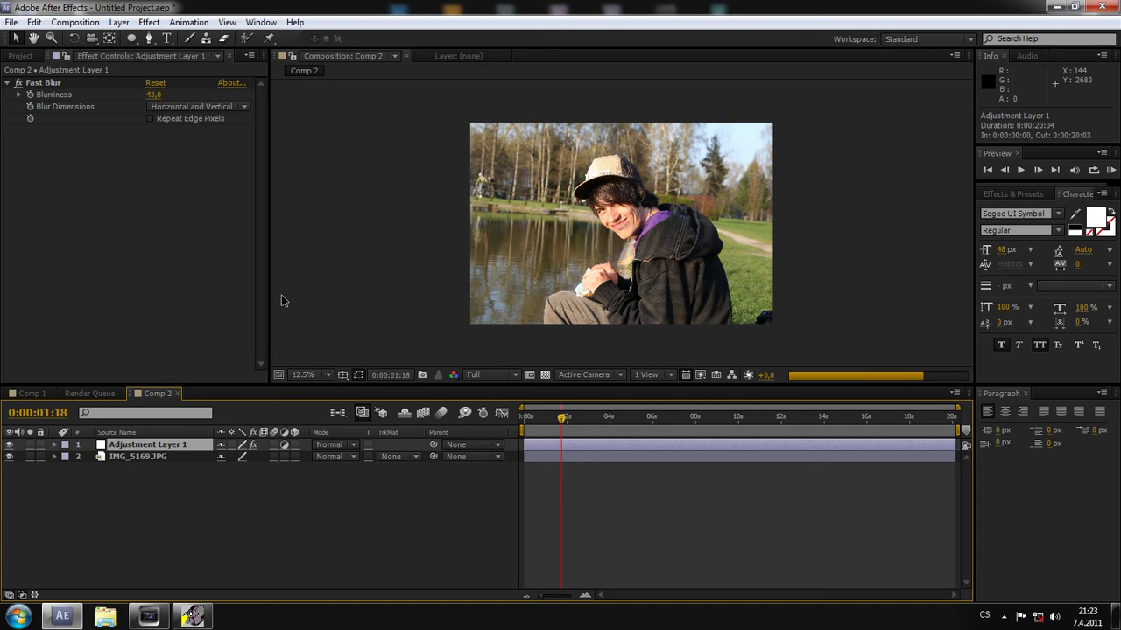
click(131, 456)
click(130, 447)
click(127, 456)
click(127, 445)
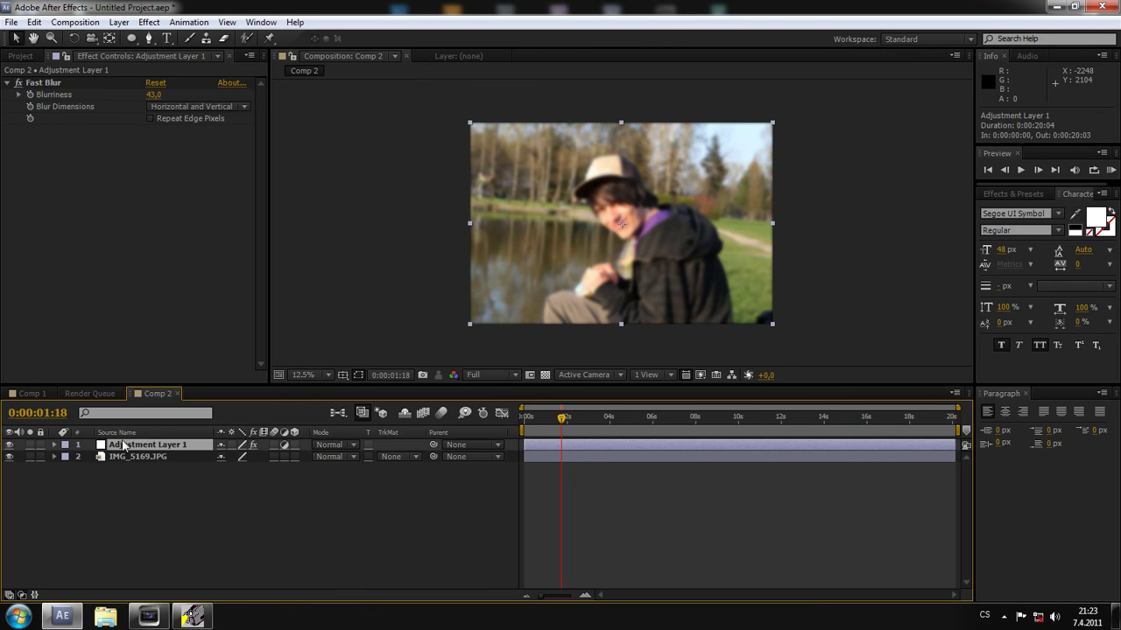
- Trace Pen mask points from below the photo up the person's left side to the cap's top
click(148, 38)
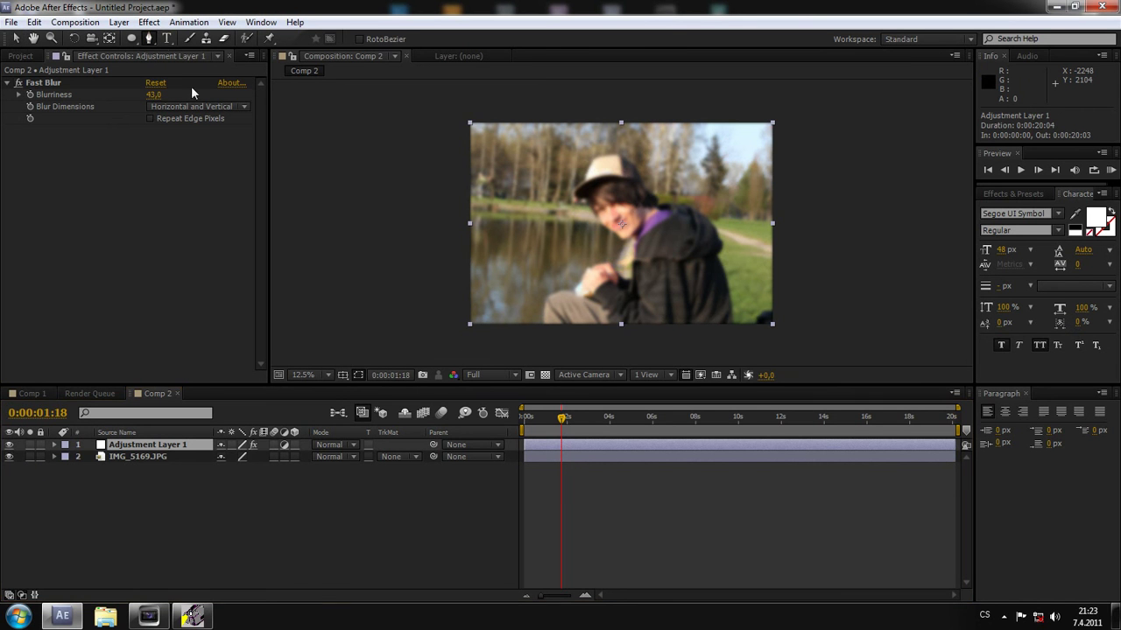
click(528, 342)
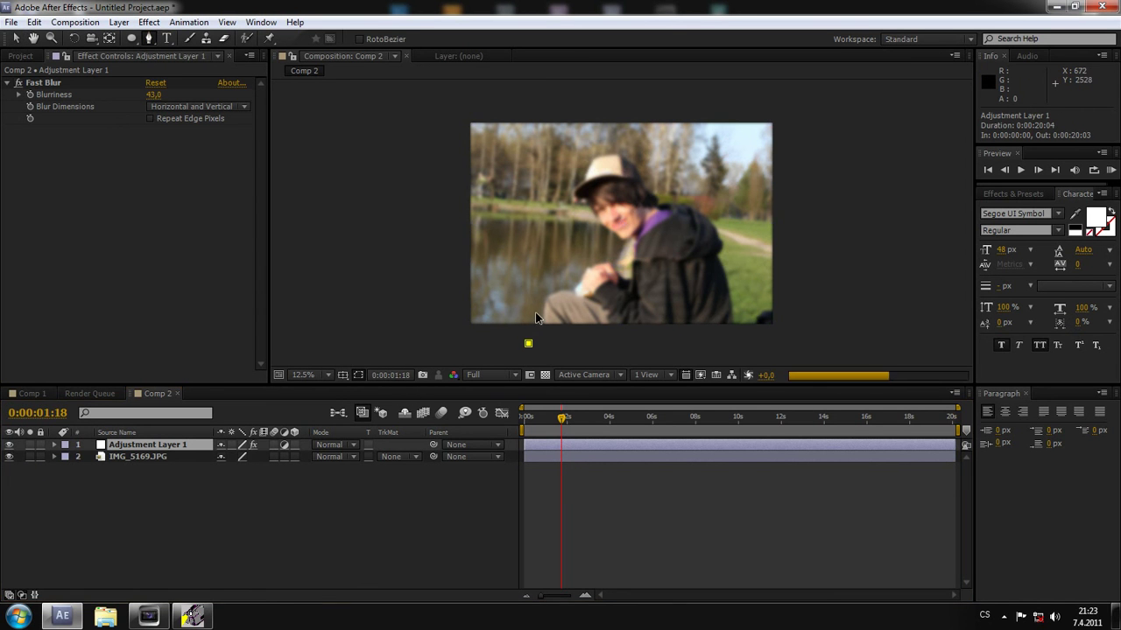
click(533, 312)
click(537, 287)
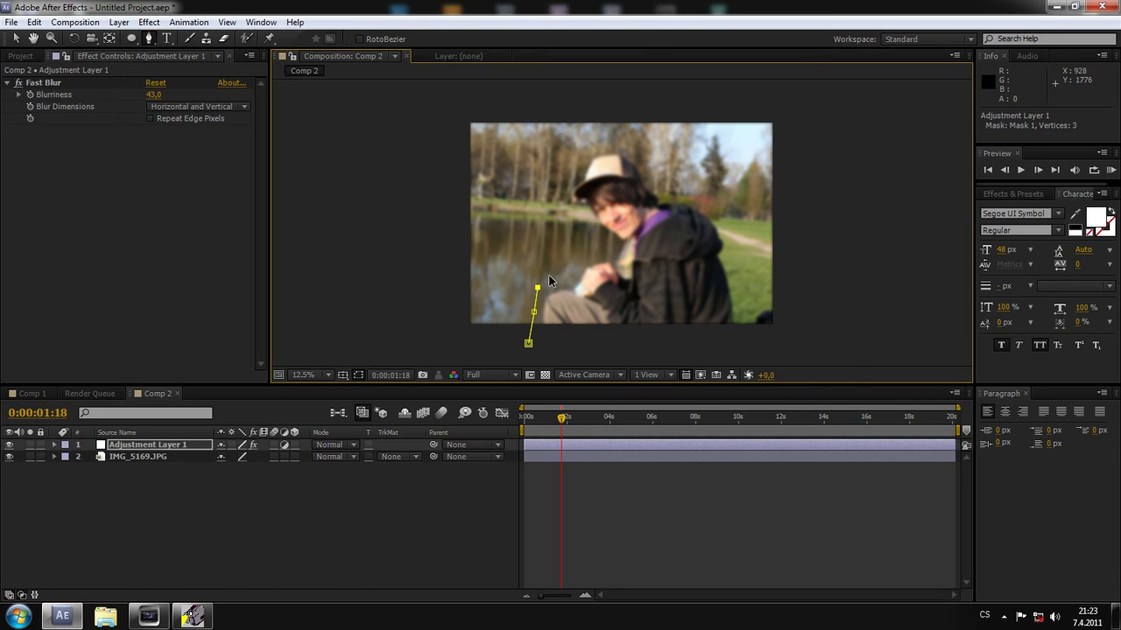
click(553, 276)
click(565, 276)
click(580, 262)
click(593, 255)
click(602, 243)
click(594, 229)
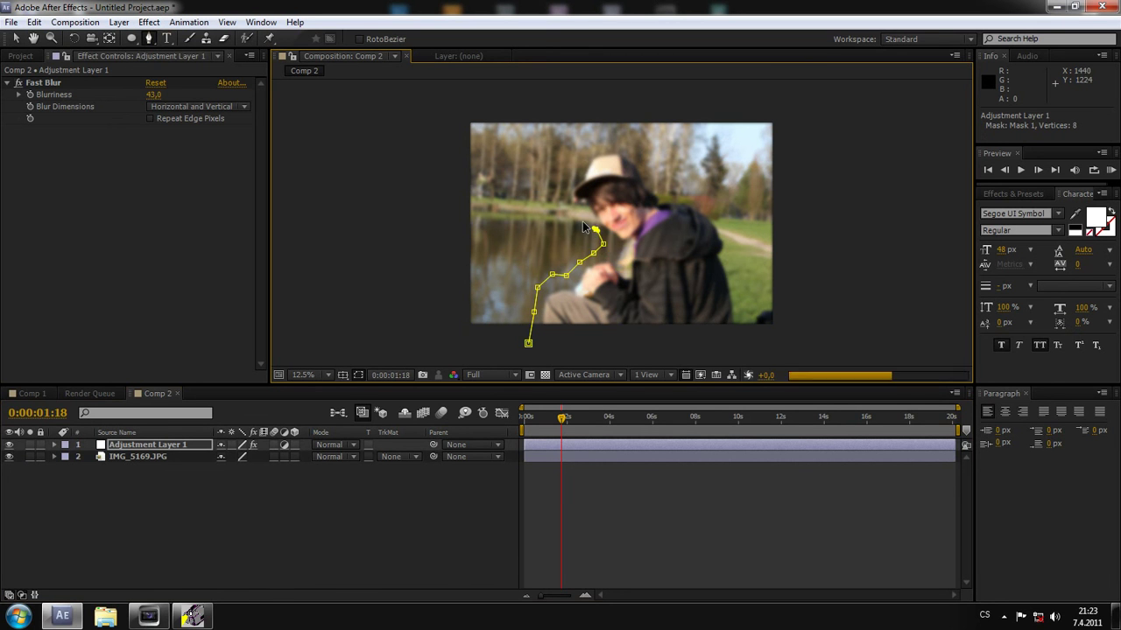
click(577, 218)
click(558, 207)
click(551, 185)
click(557, 166)
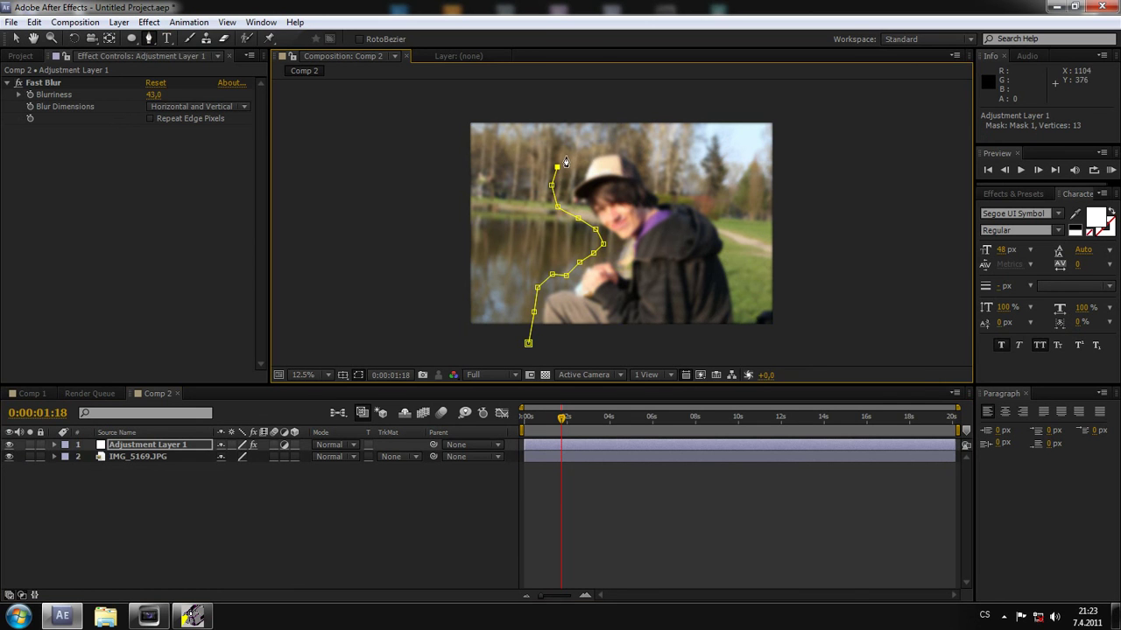
click(569, 154)
click(586, 150)
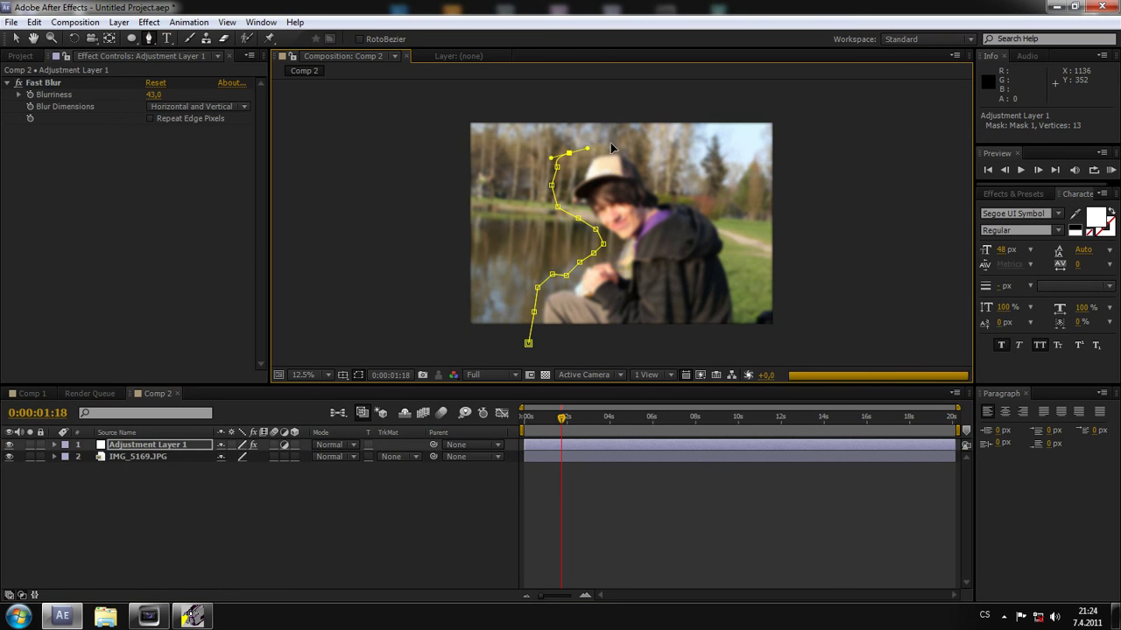
click(606, 146)
click(634, 146)
- Continue the mask down the hood and right side, below the photo, closing it on the first point
click(657, 176)
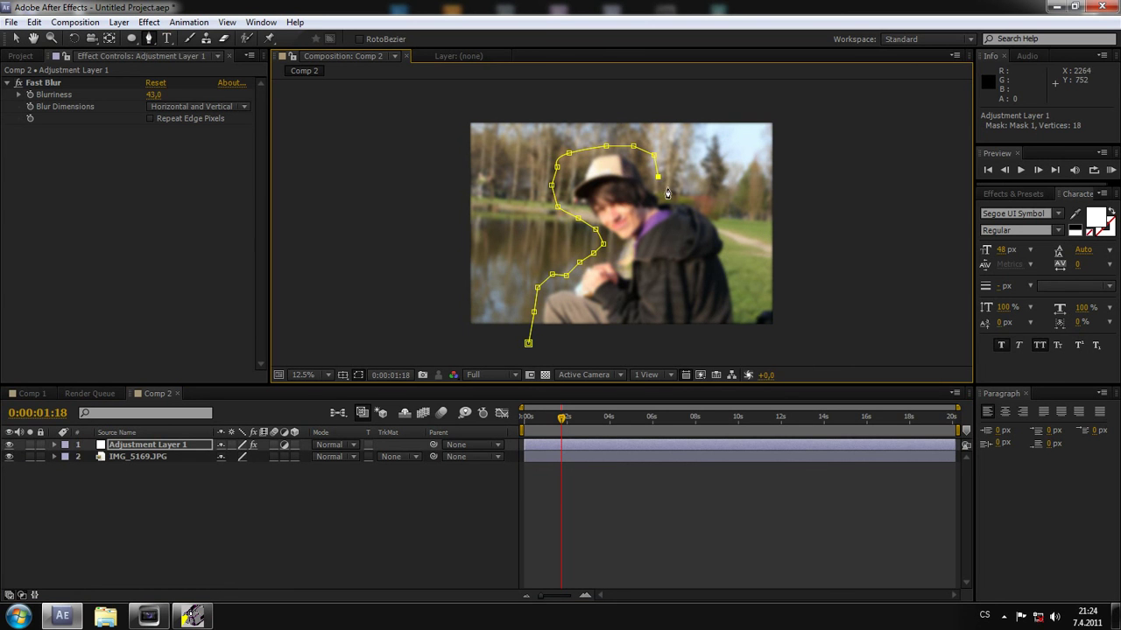
click(668, 190)
click(687, 196)
click(712, 199)
click(727, 212)
click(738, 237)
click(740, 260)
click(744, 277)
click(750, 304)
click(755, 331)
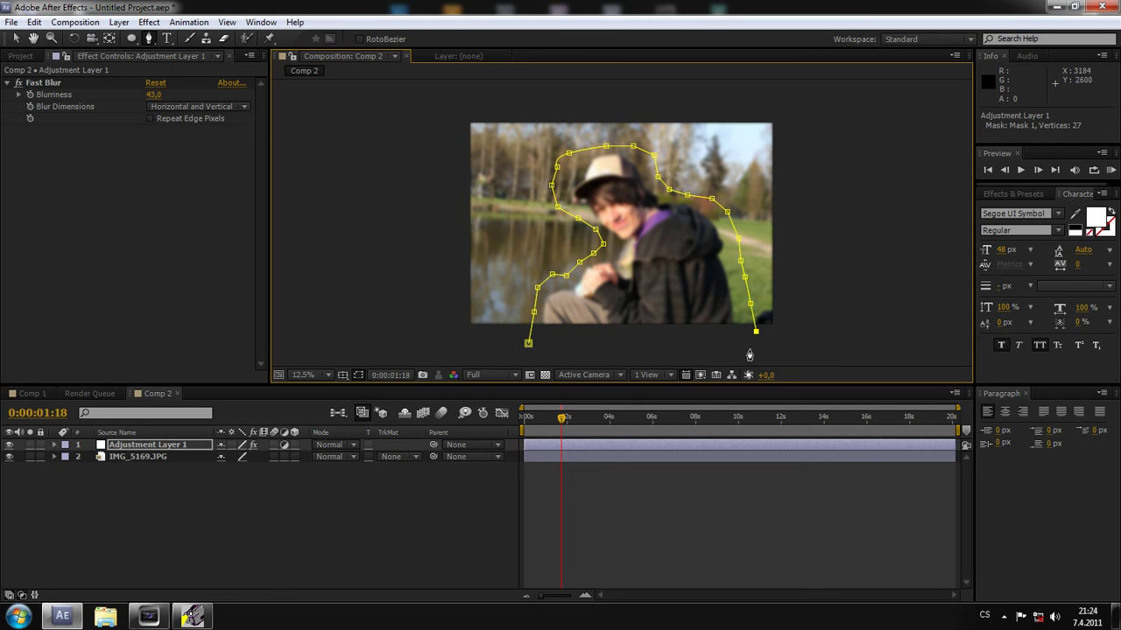
click(752, 354)
click(719, 362)
click(670, 364)
click(618, 363)
click(563, 365)
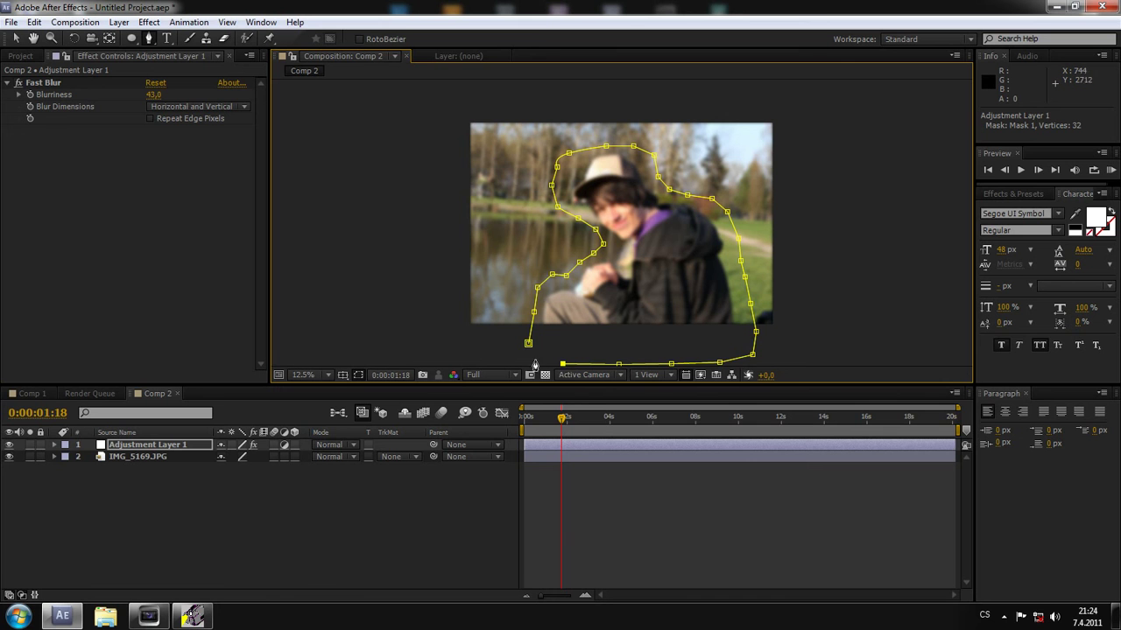
click(528, 343)
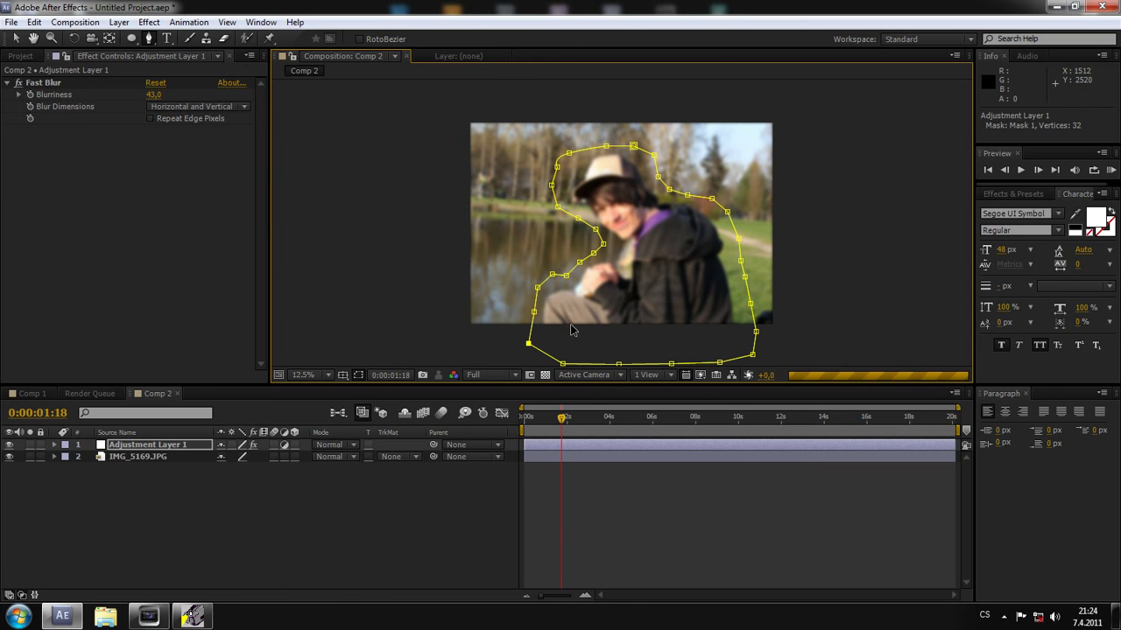
click(358, 375)
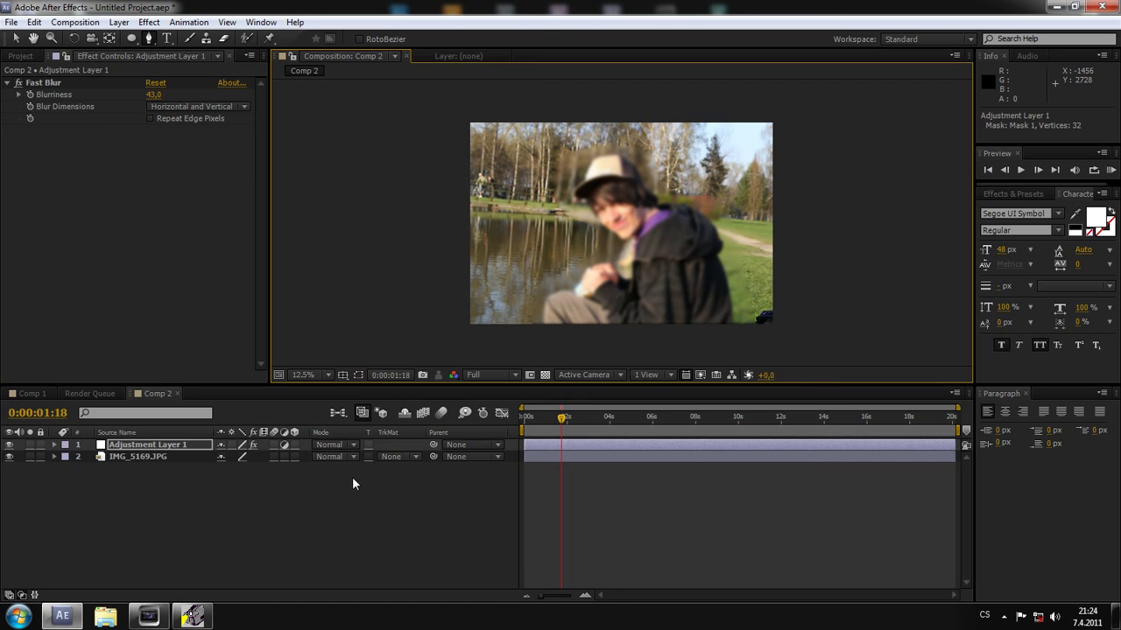
click(359, 374)
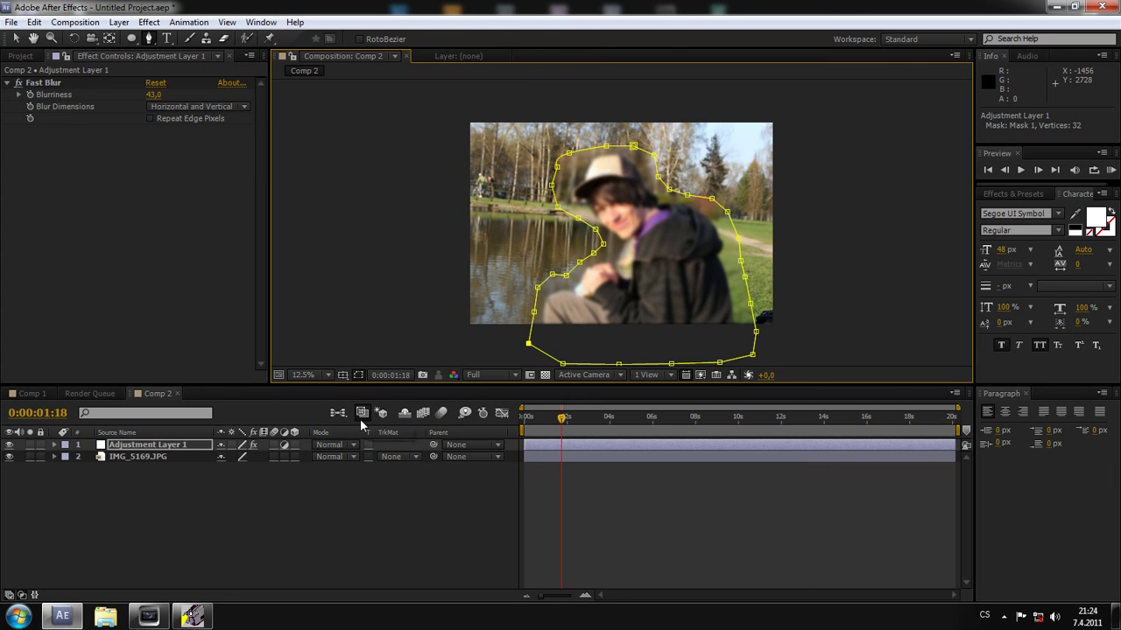
- Set Mask 1 on Adjustment Layer 1 to Subtract mode so the background blurs
click(73, 541)
click(160, 446)
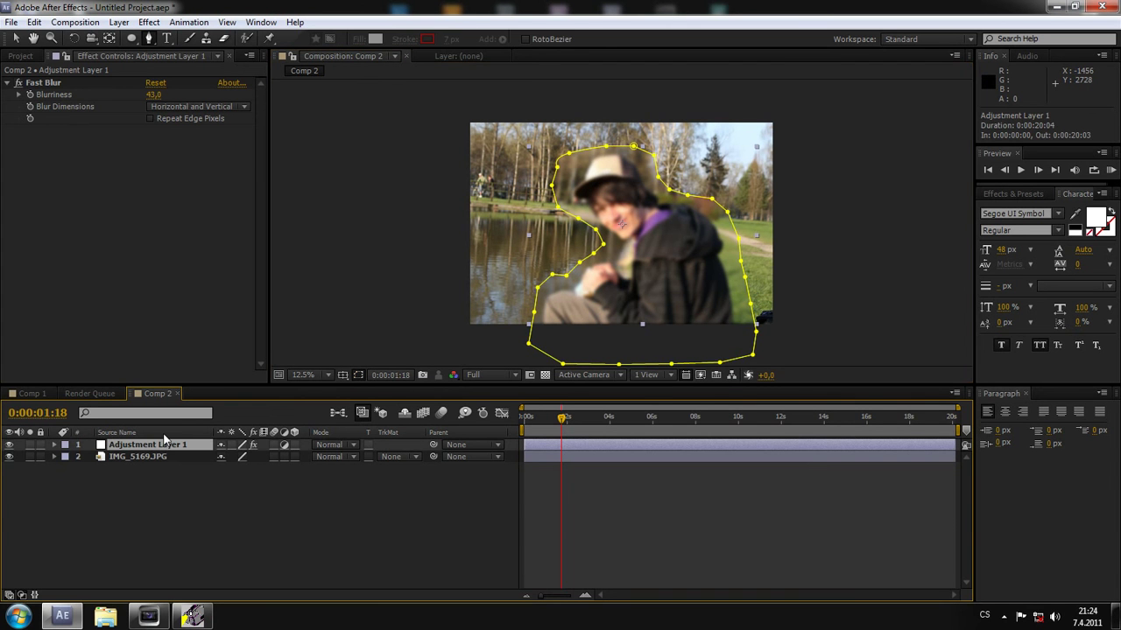
key(m)
key(m)
click(236, 456)
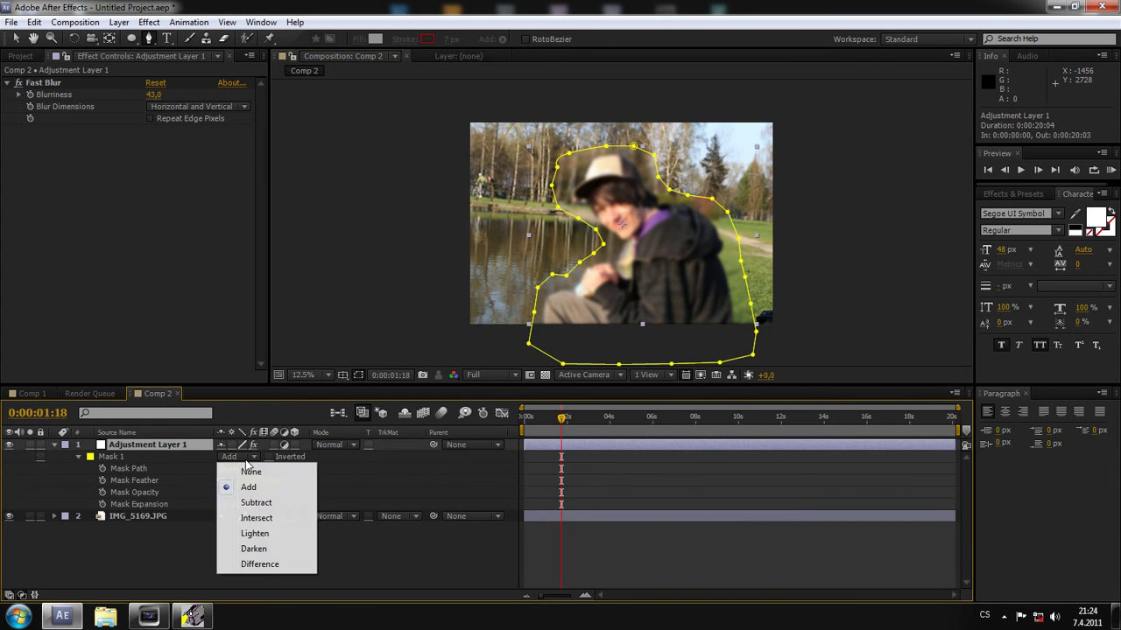
click(255, 505)
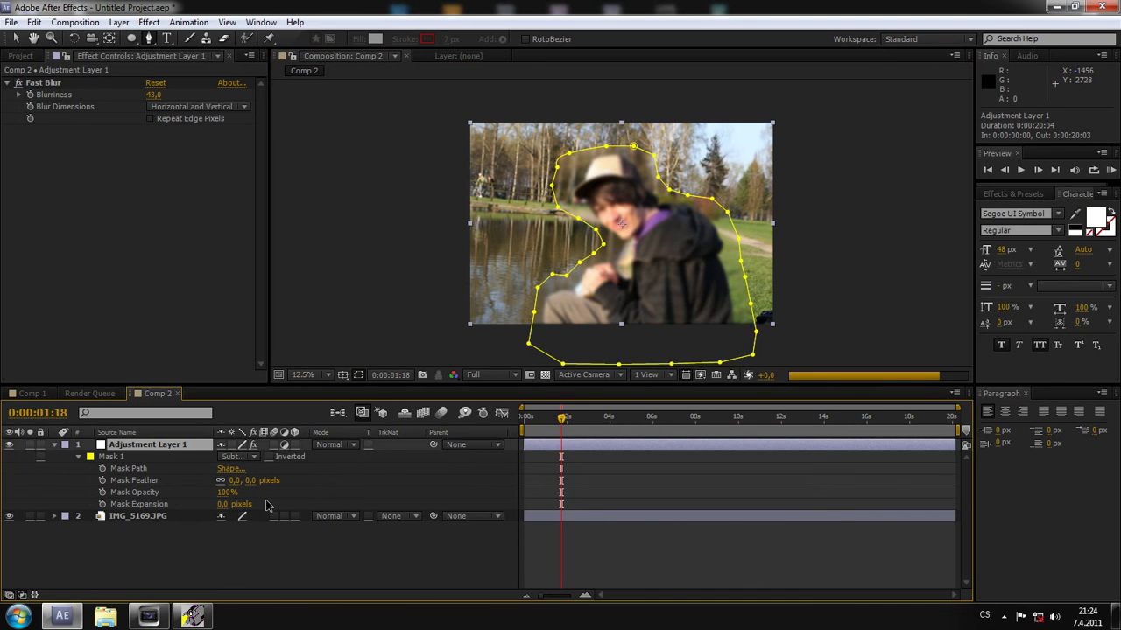
click(245, 543)
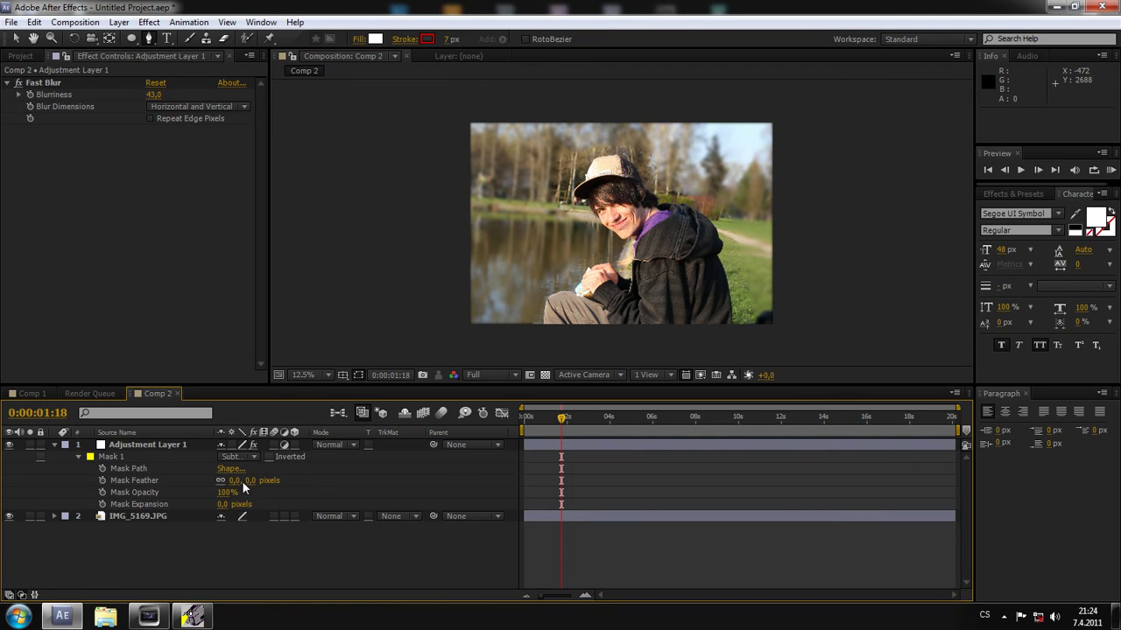
- Increase Mask Feather to 91 pixels to soften the mask edge
click(145, 480)
drag(233, 481, 314, 480)
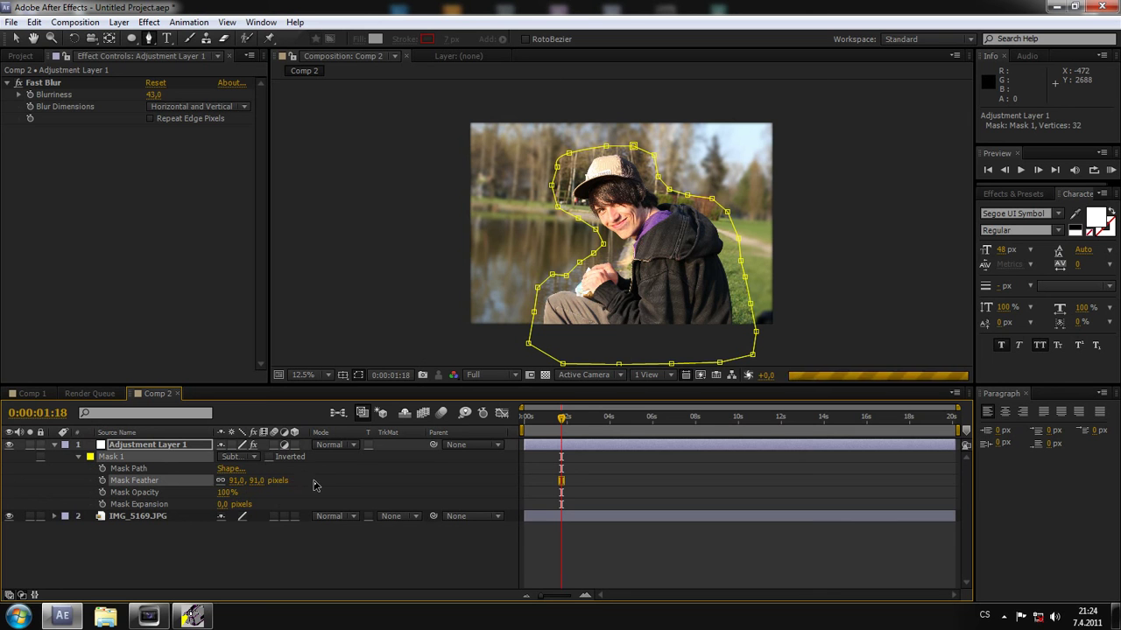
click(246, 564)
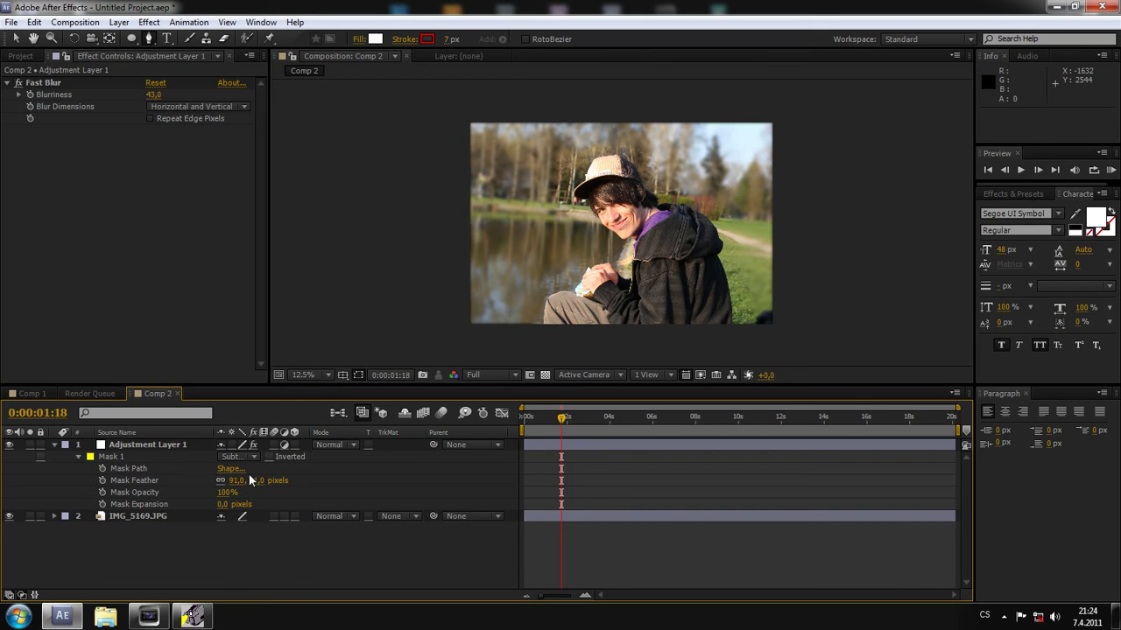
click(61, 451)
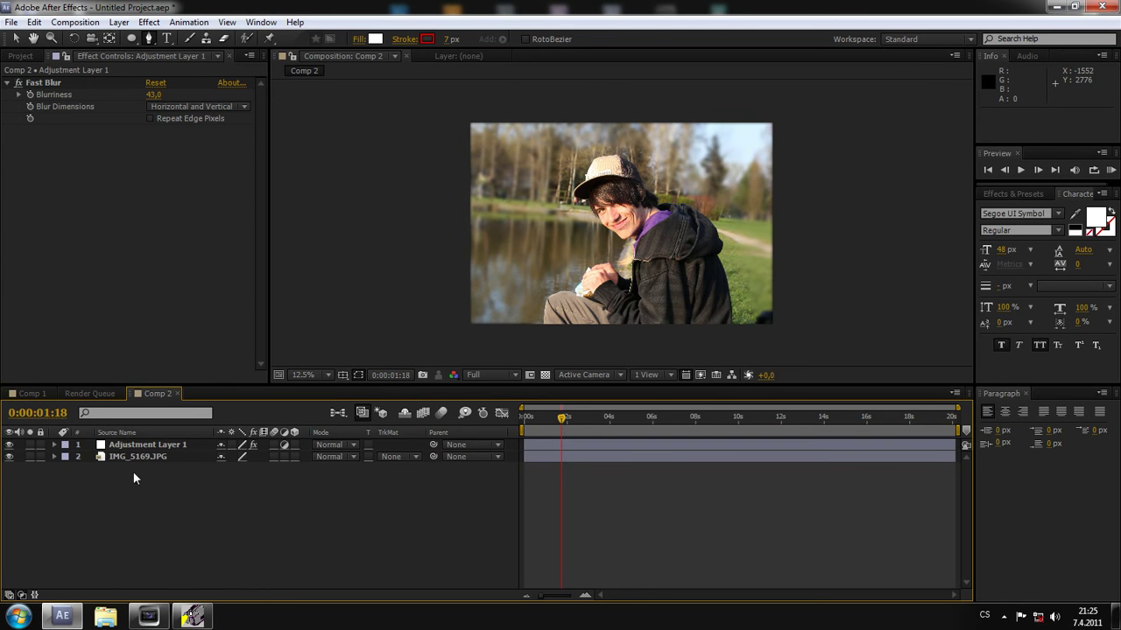
- Delete Fast Blur from Adjustment Layer 1 and apply Color Correction > Curves instead
click(140, 445)
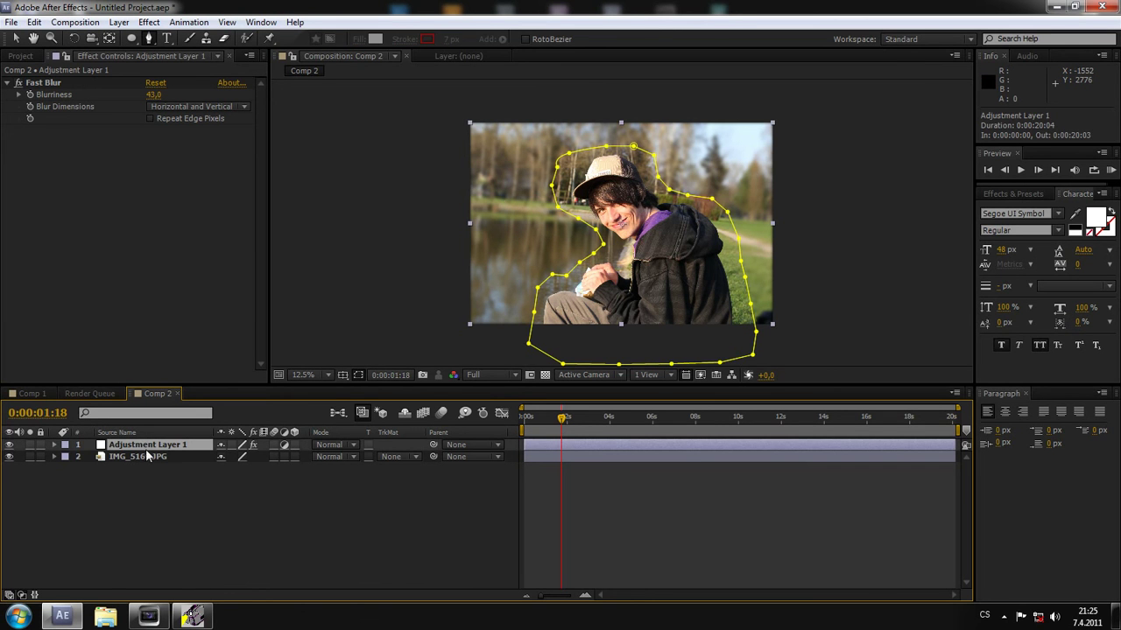
click(68, 83)
key(Delete)
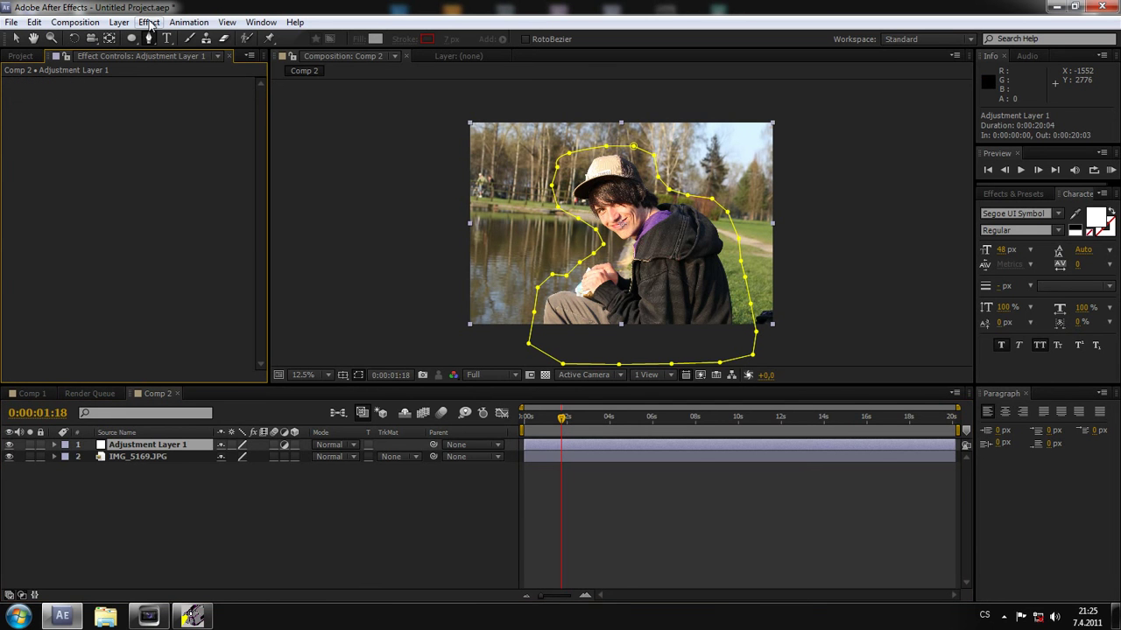
click(149, 22)
mouse_move(295, 134)
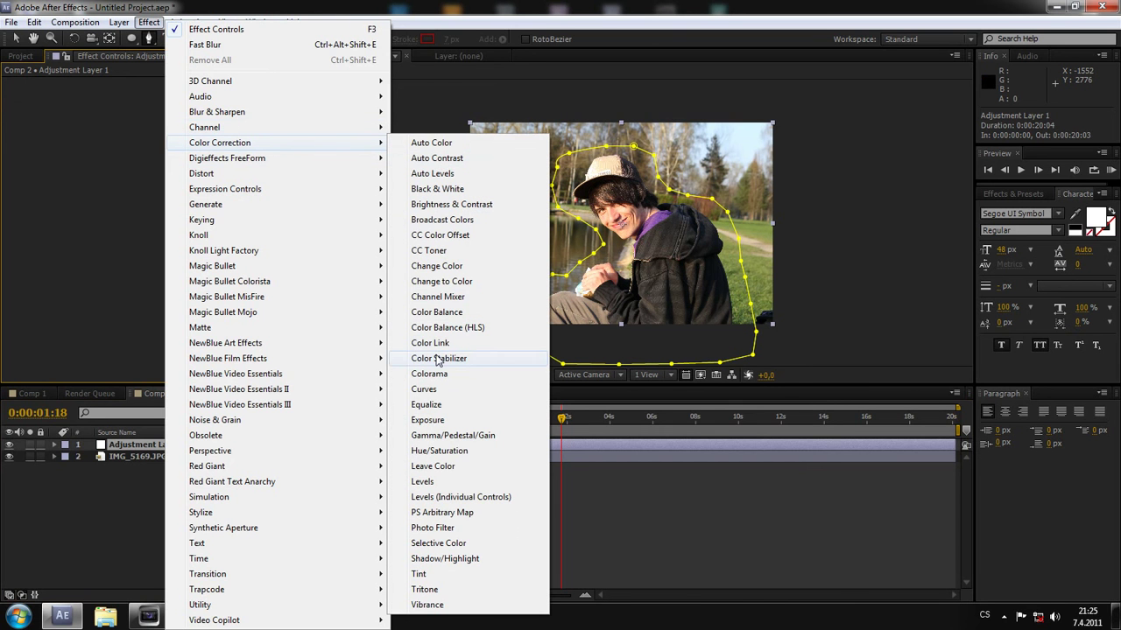
click(440, 388)
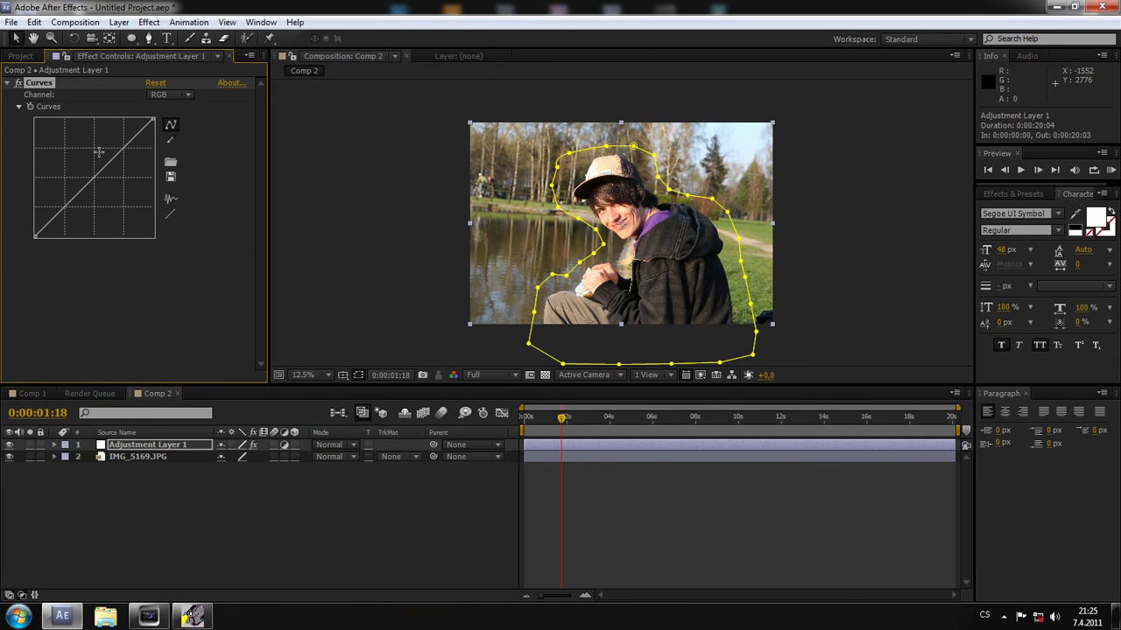
- Bend the RGB curve down to darken the photo and delete the freehand Mask 1
drag(92, 182, 102, 212)
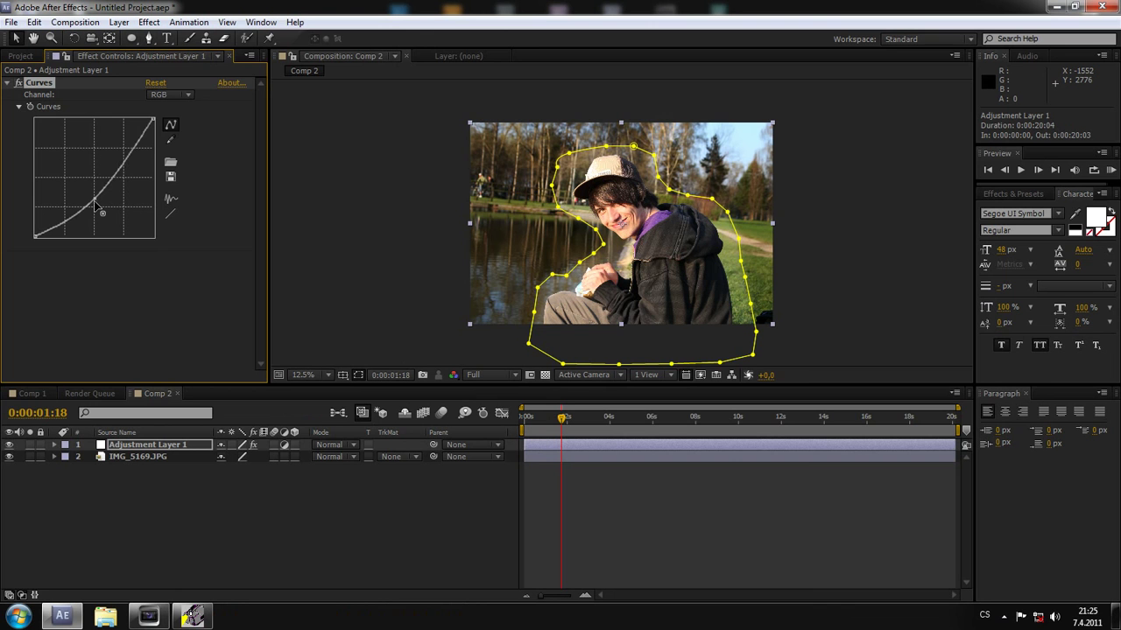
click(133, 446)
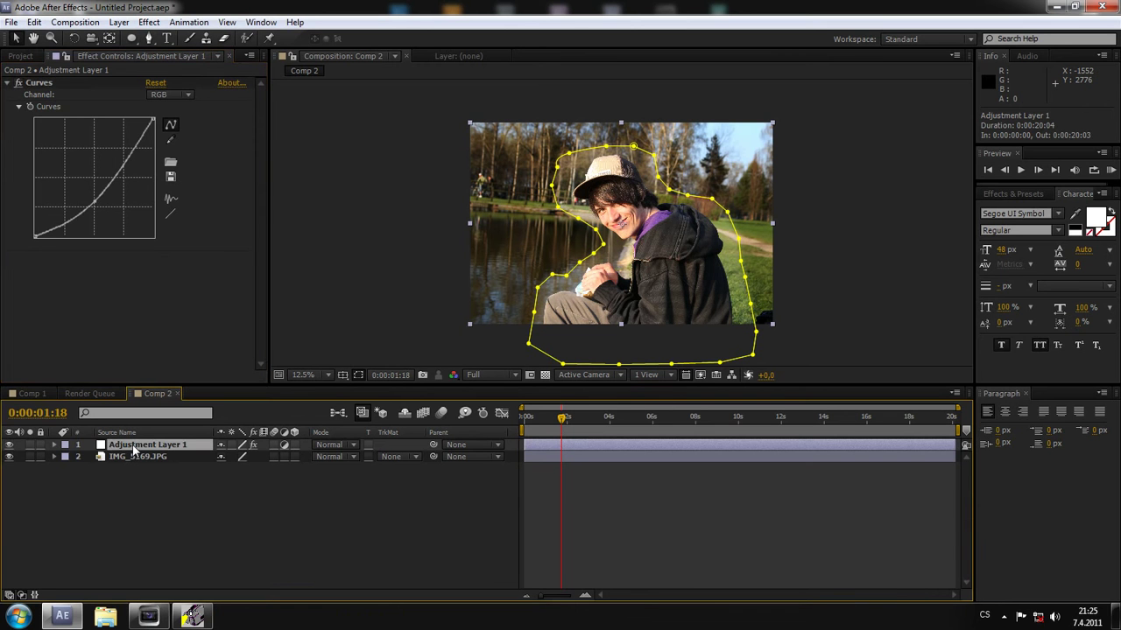
key(m)
key(m)
click(121, 452)
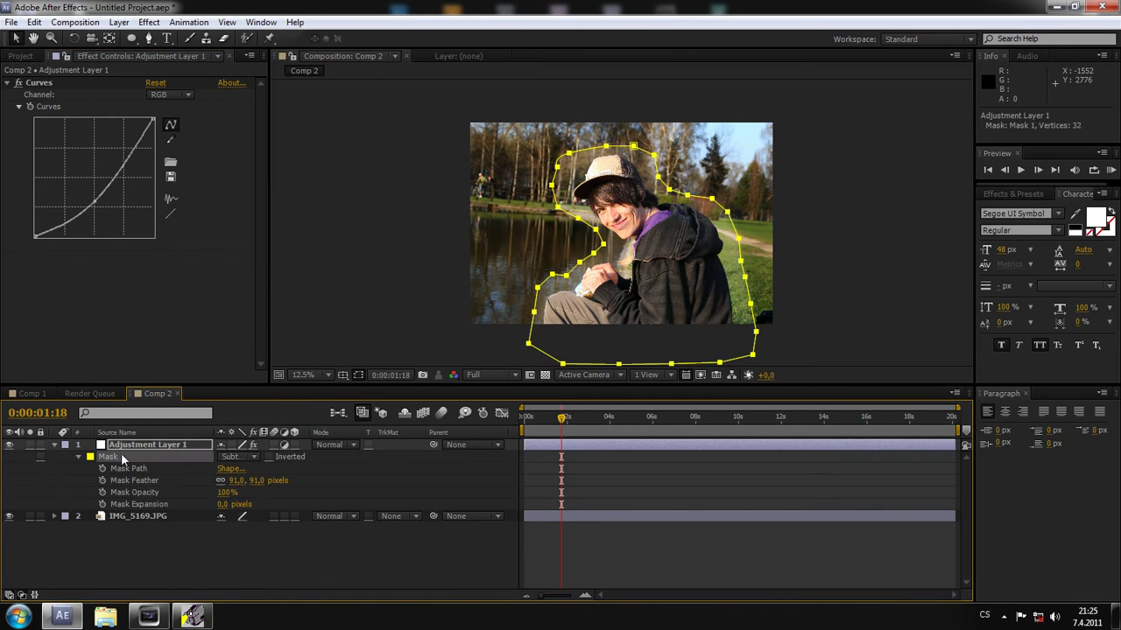
key(Delete)
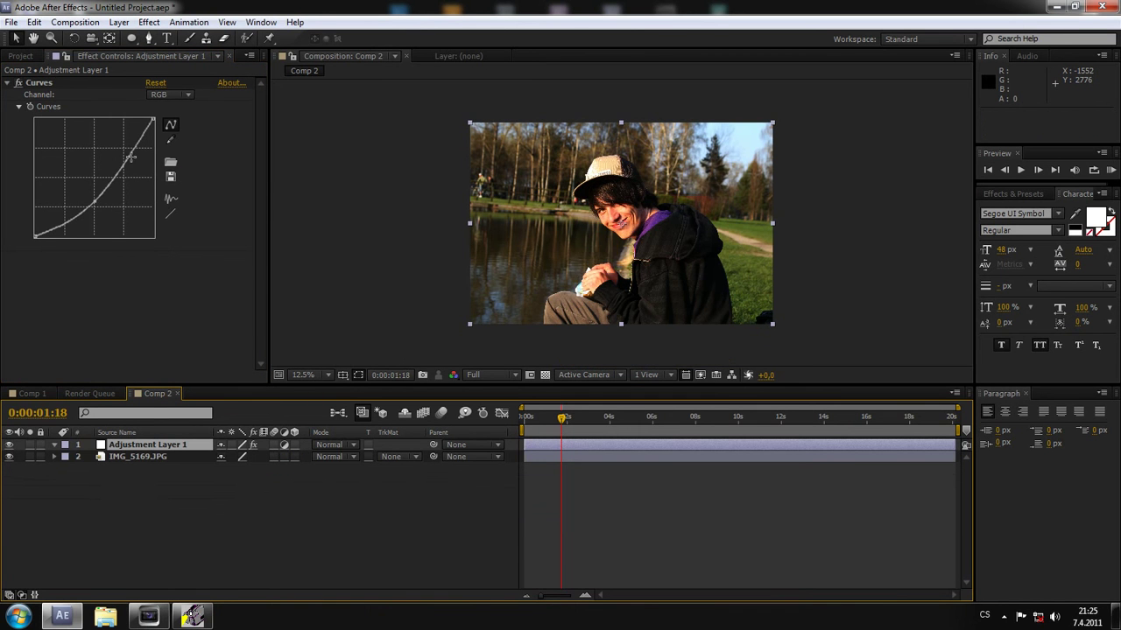
- Pull the Green channel curve down, then ease the RGB curve up to brighten
click(95, 201)
click(184, 94)
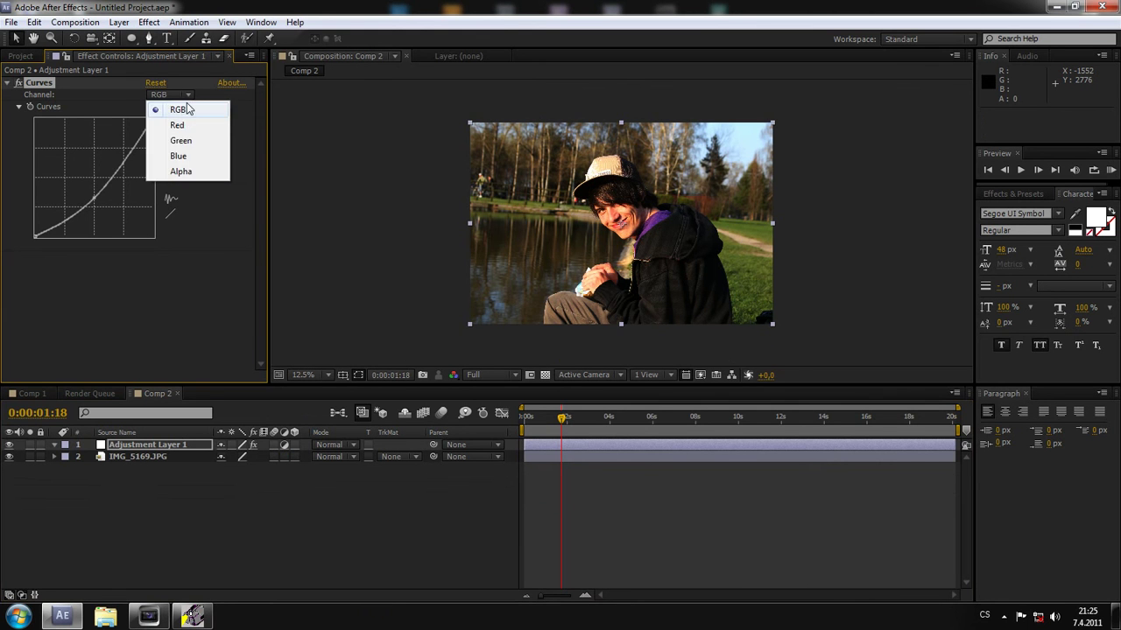
click(183, 109)
click(186, 94)
click(179, 137)
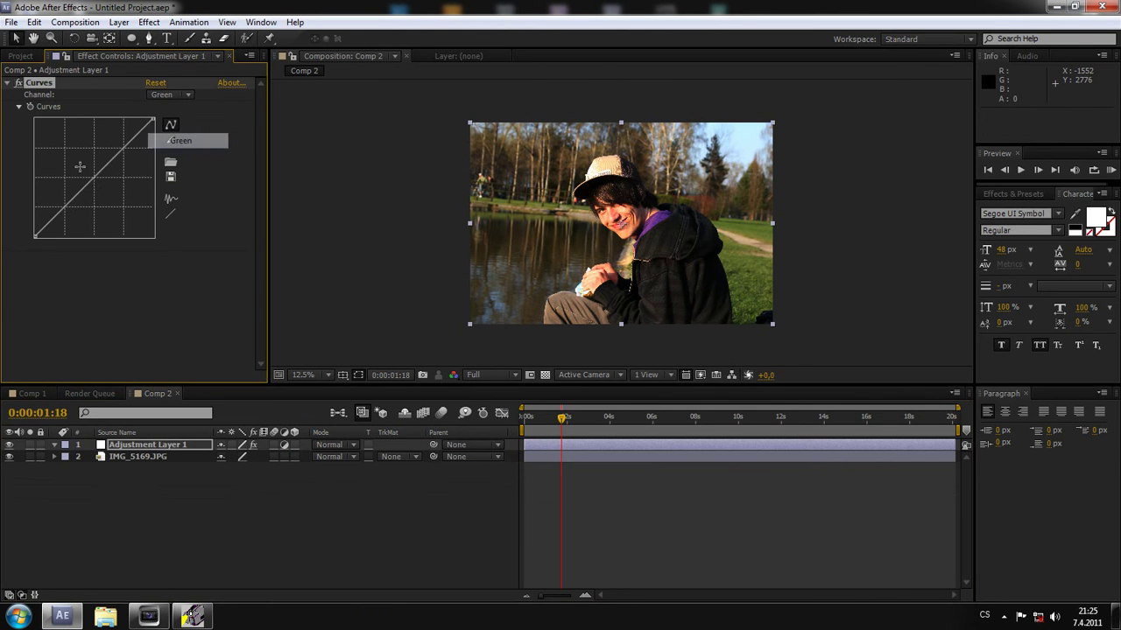
drag(94, 183, 95, 177)
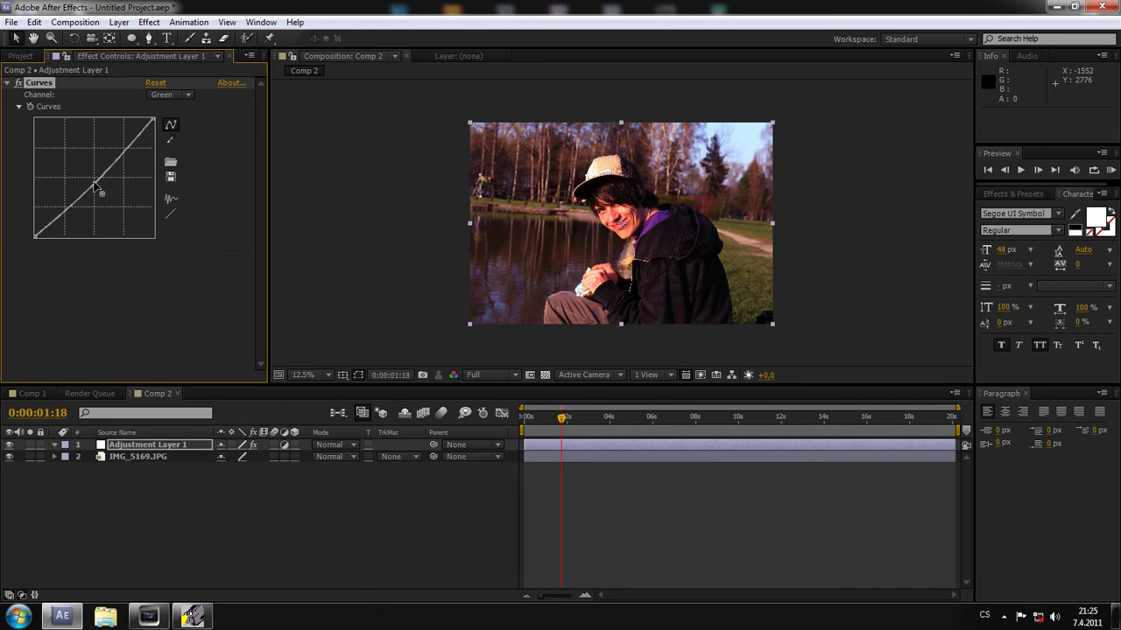
click(186, 94)
click(175, 109)
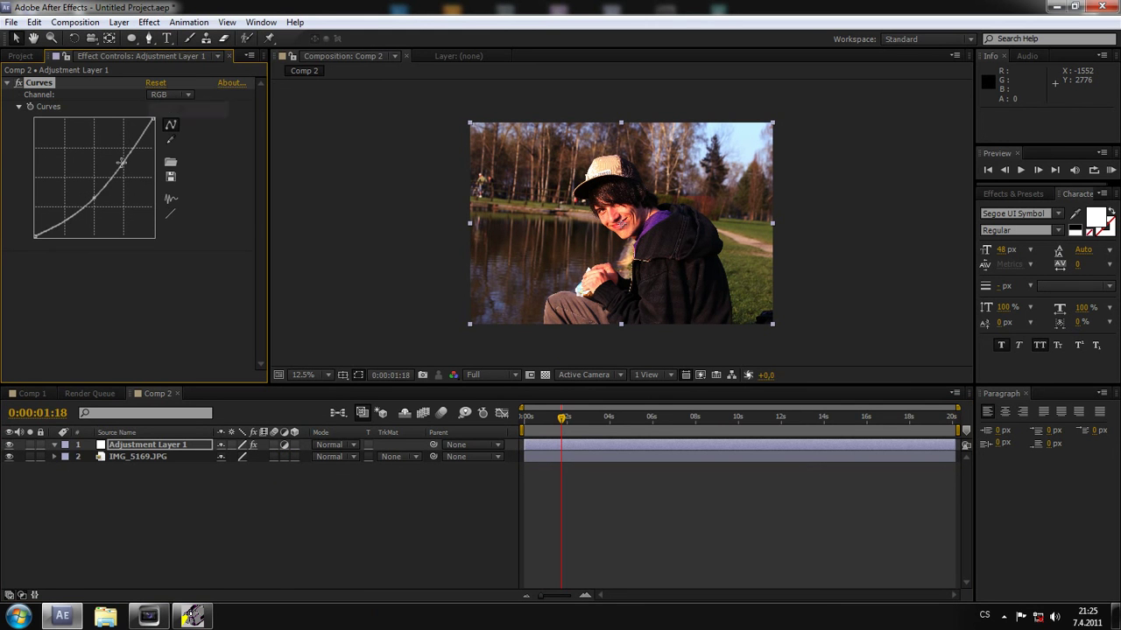
drag(95, 198, 93, 185)
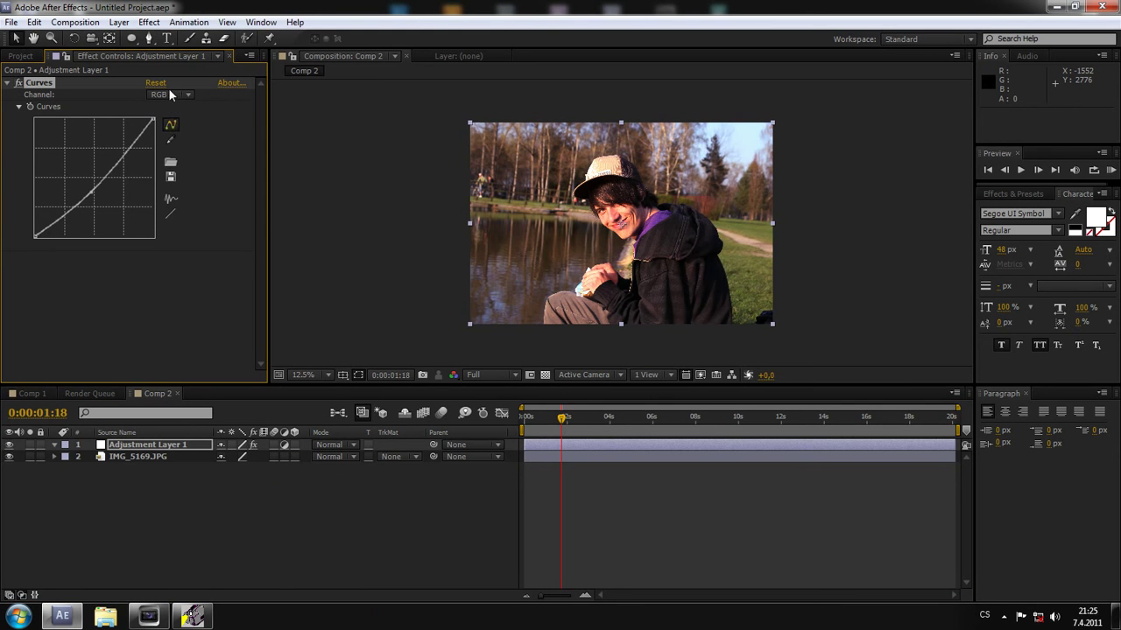
- Lower the Blue curve slightly and pull the Red curve down to remove the red cast
click(172, 95)
click(177, 156)
drag(94, 180, 95, 185)
click(171, 94)
click(173, 141)
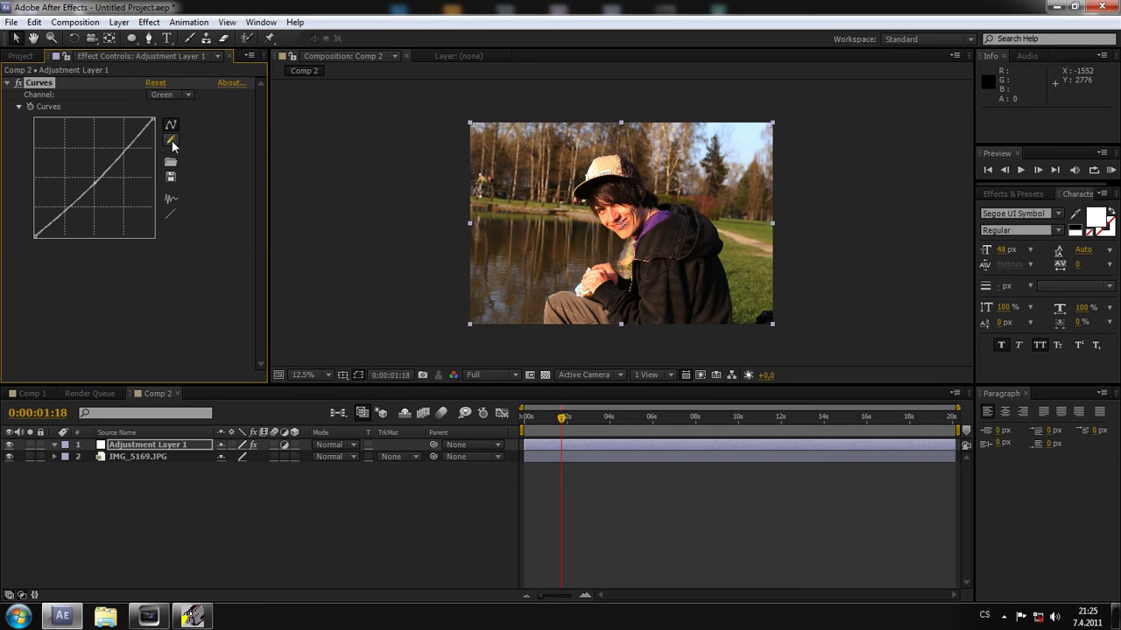
click(170, 94)
click(166, 125)
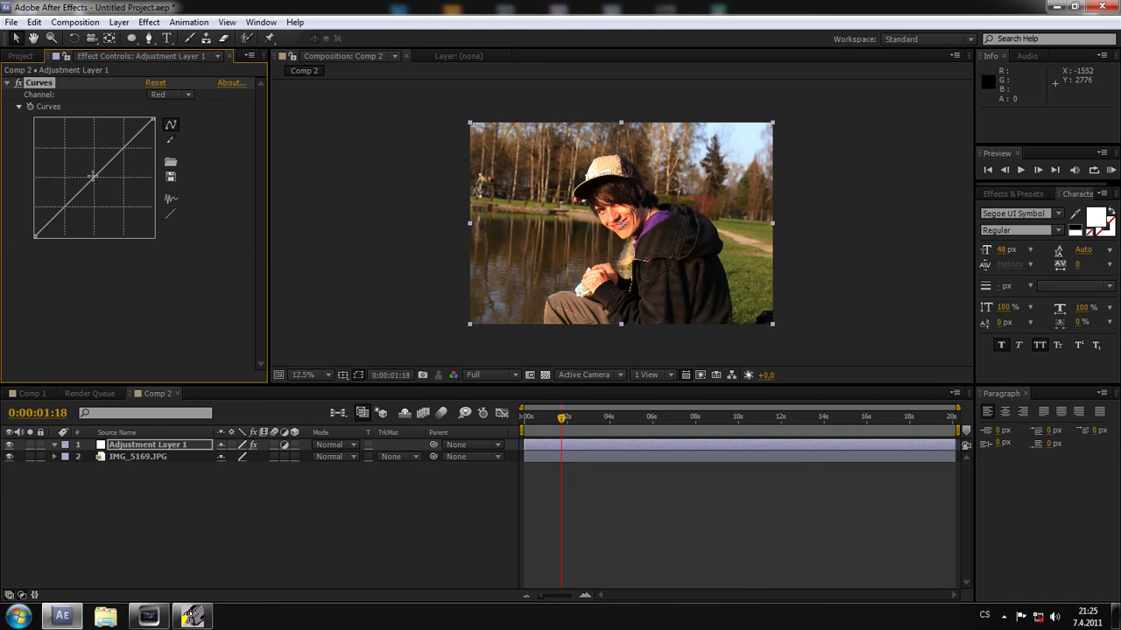
drag(92, 176, 91, 168)
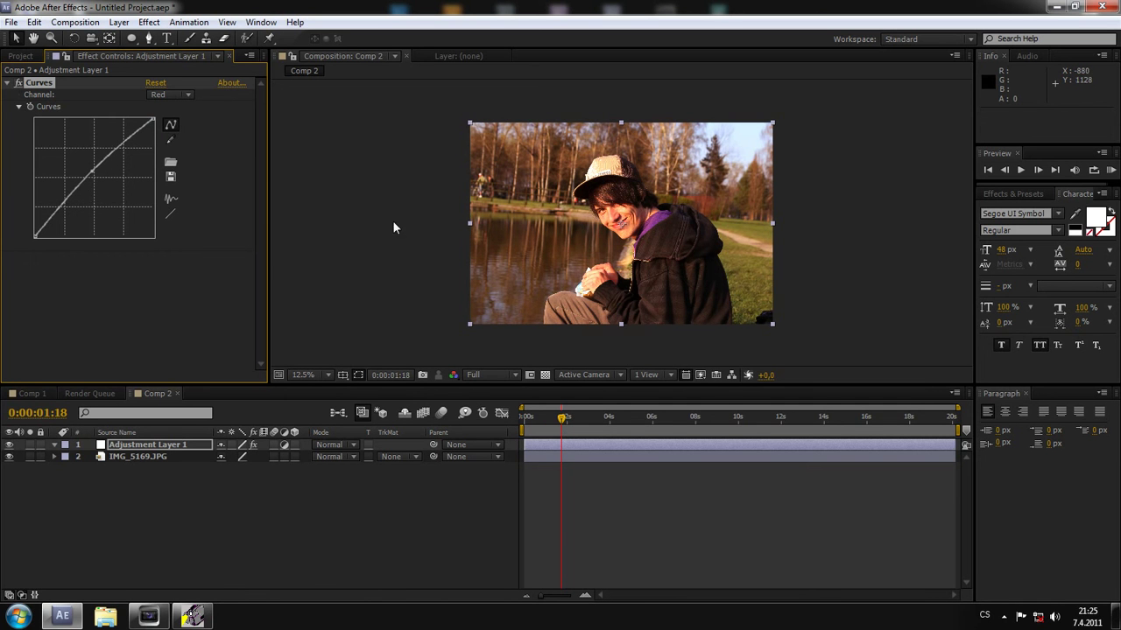
drag(92, 178, 96, 206)
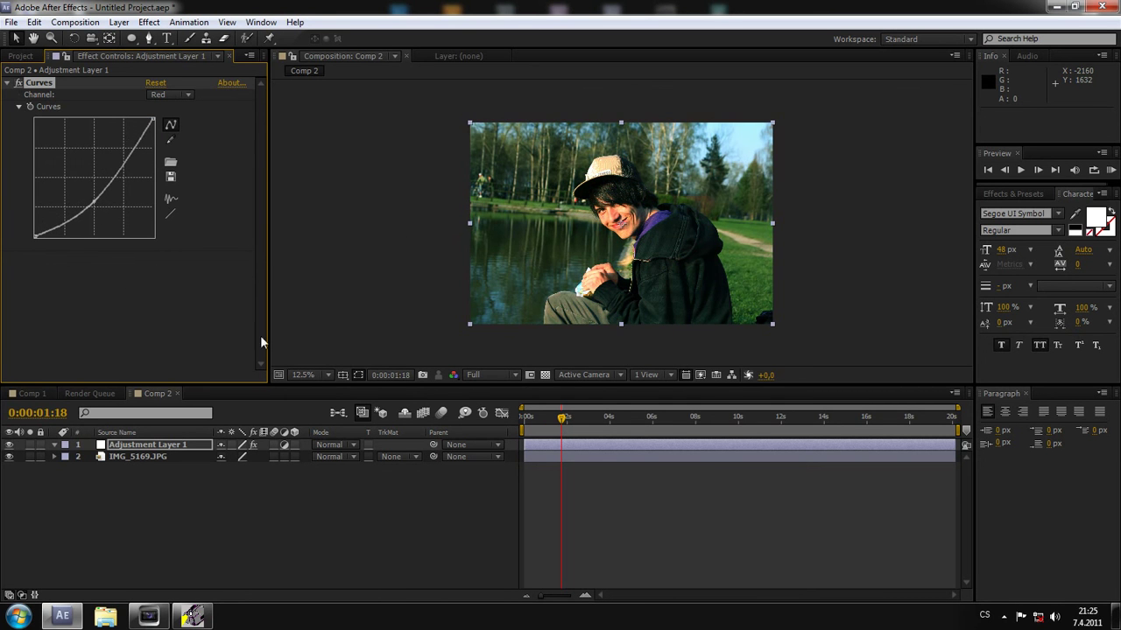
- With Adjustment Layer 1 selected, draw a small rectangular mask off the photo using the Rectangle tool
click(235, 495)
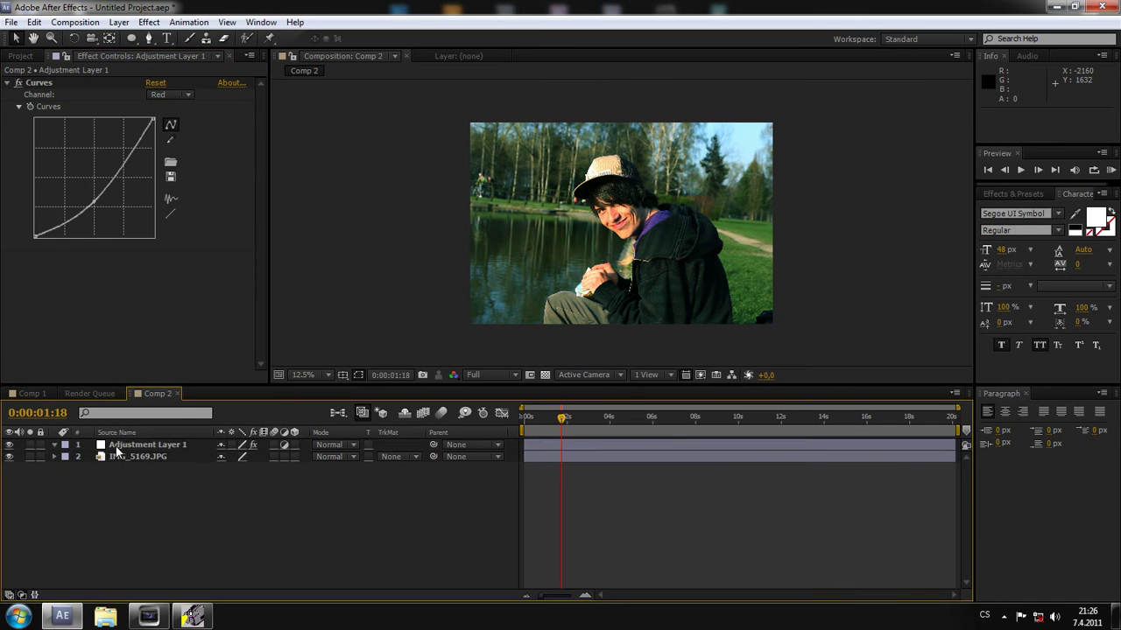
click(149, 445)
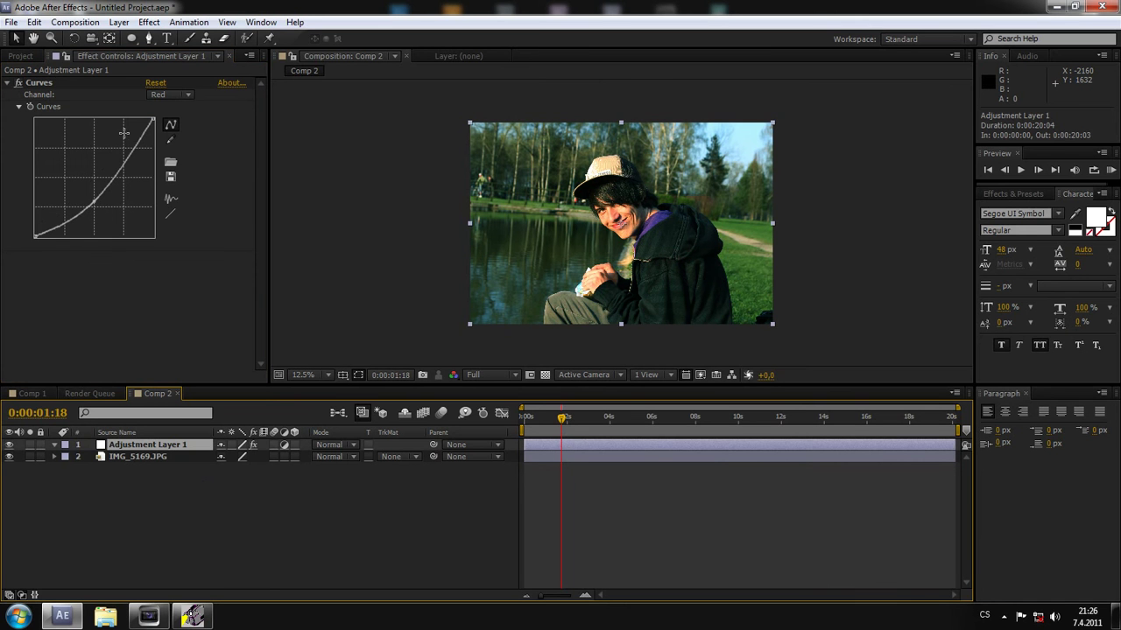
click(147, 40)
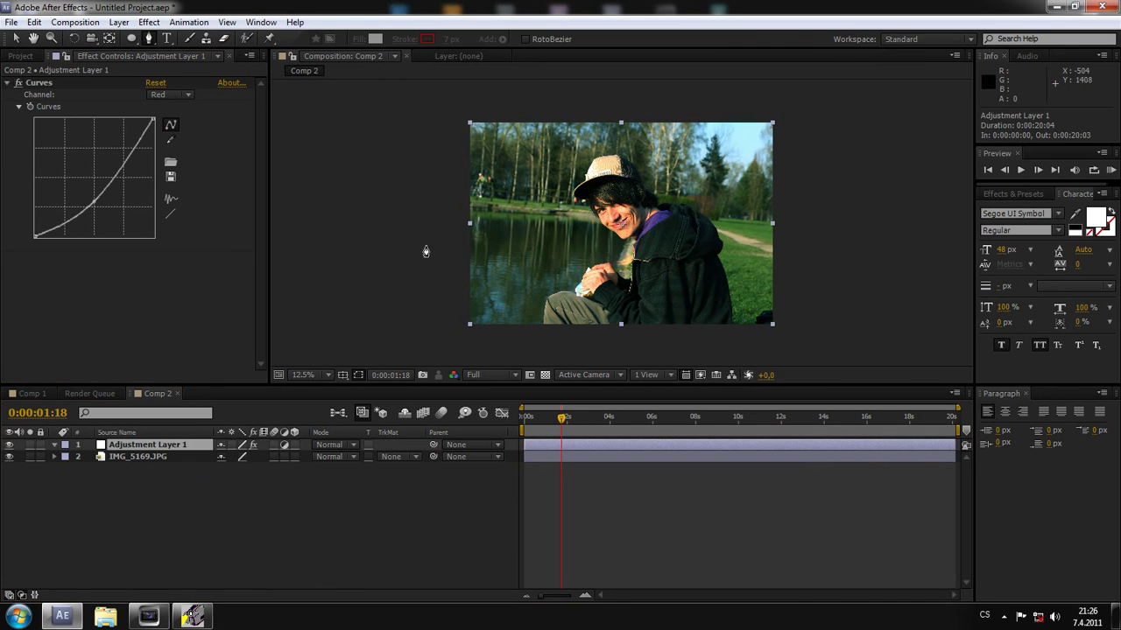
click(131, 39)
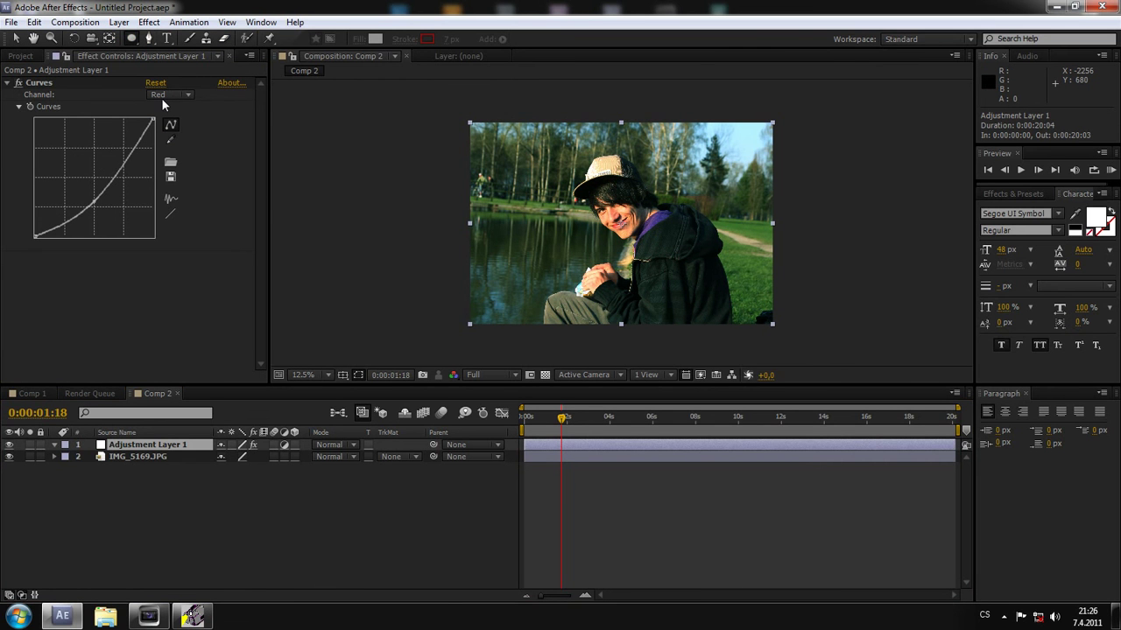
click(132, 38)
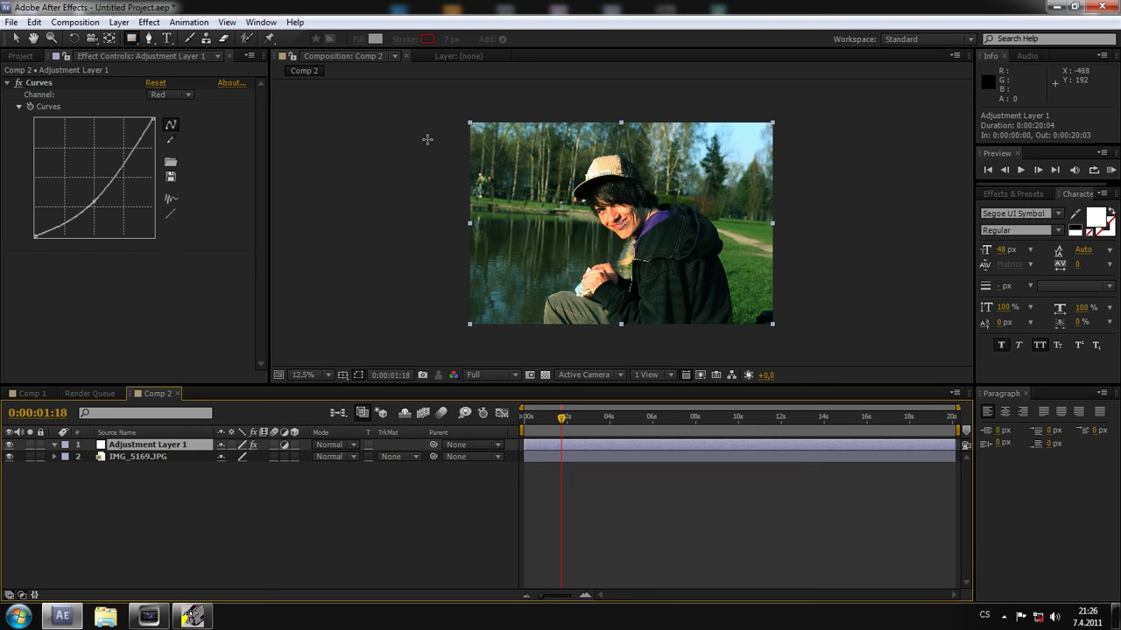
mouse_move(400, 103)
mouse_down()
mouse_move(869, 253)
mouse_move(856, 234)
mouse_move(300, 210)
mouse_move(401, 105)
mouse_up()
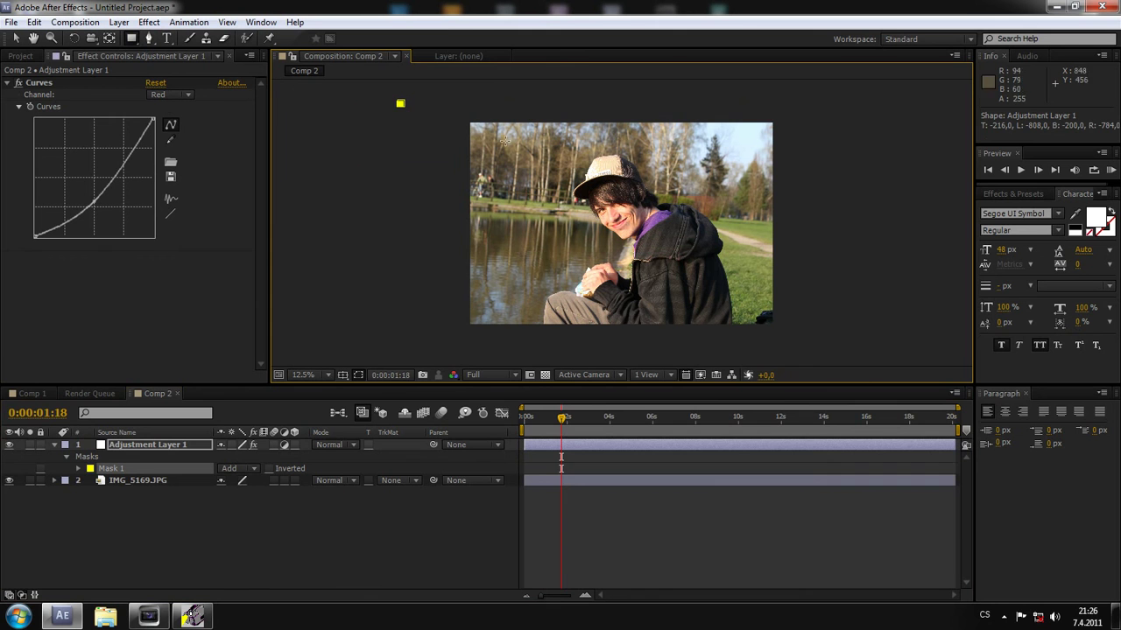
- Draw a rectangular mask covering the photo's right half
drag(612, 95, 640, 194)
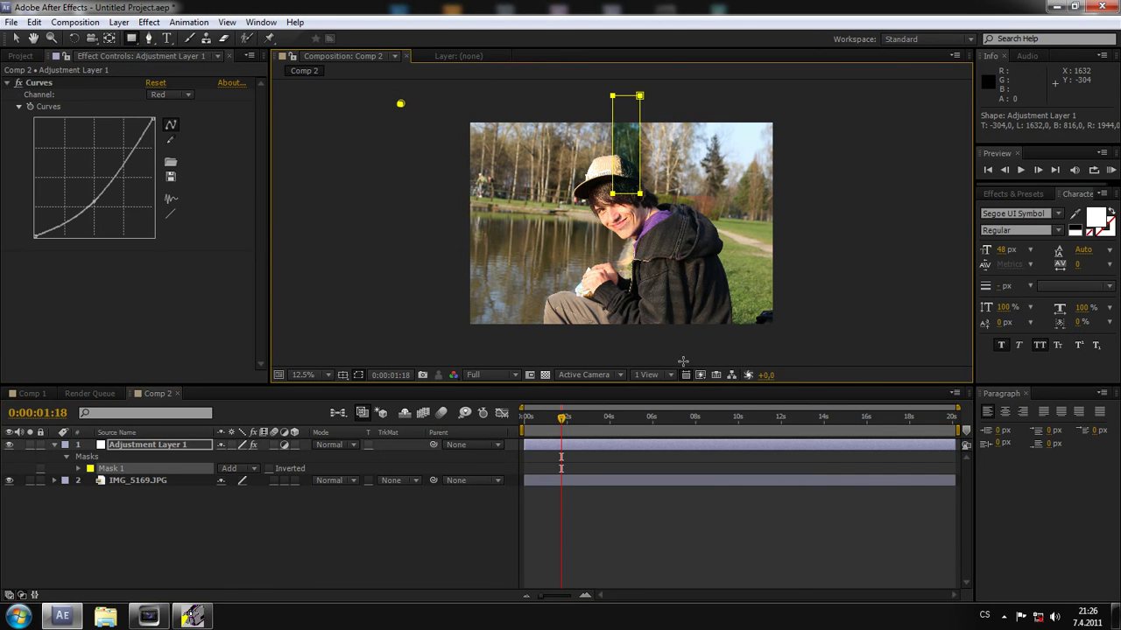
drag(683, 362, 845, 357)
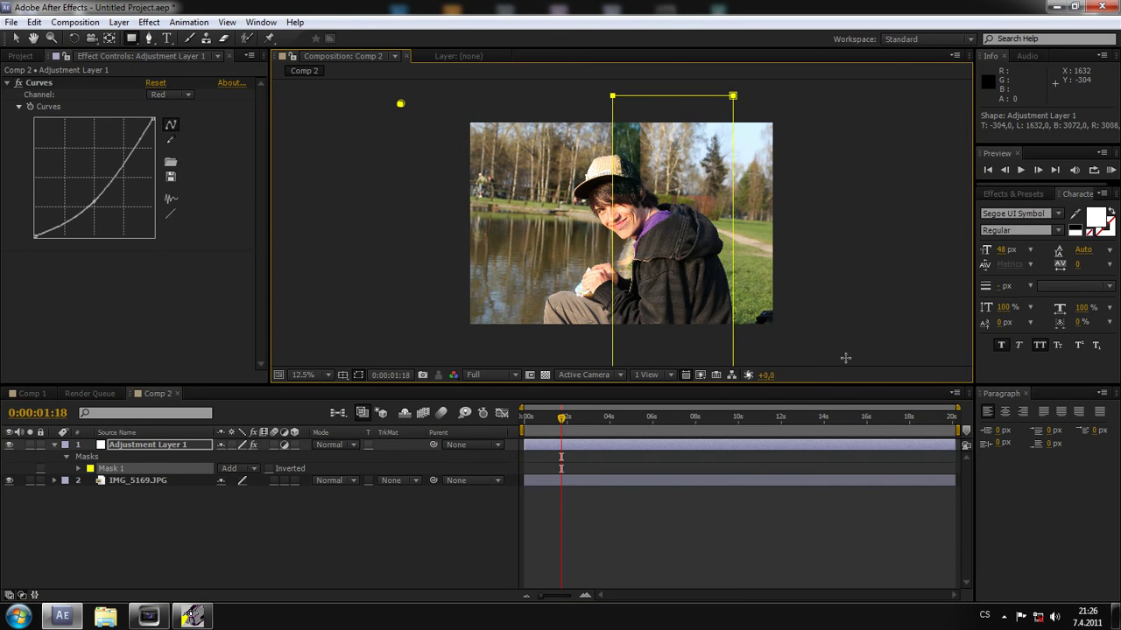
drag(846, 358, 839, 354)
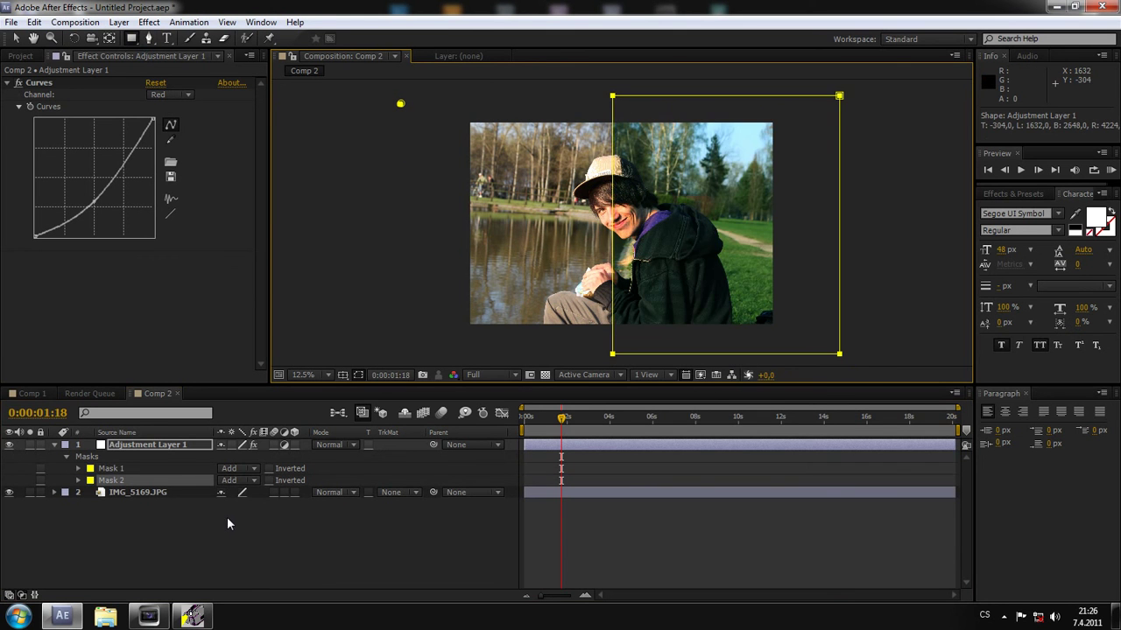
click(316, 576)
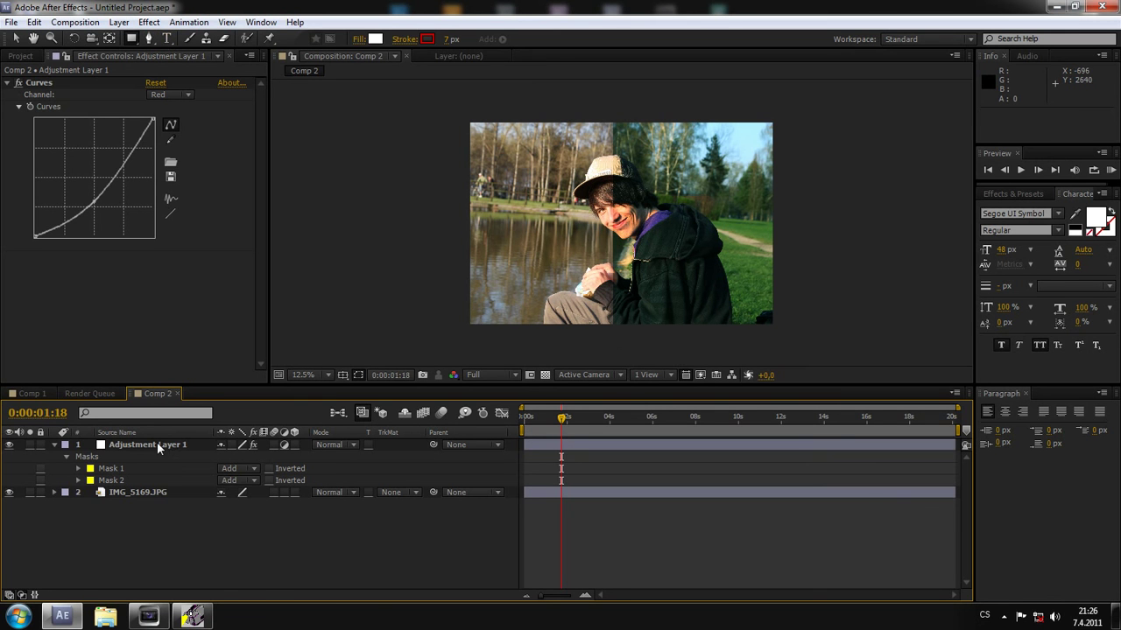
click(157, 445)
click(107, 469)
click(104, 482)
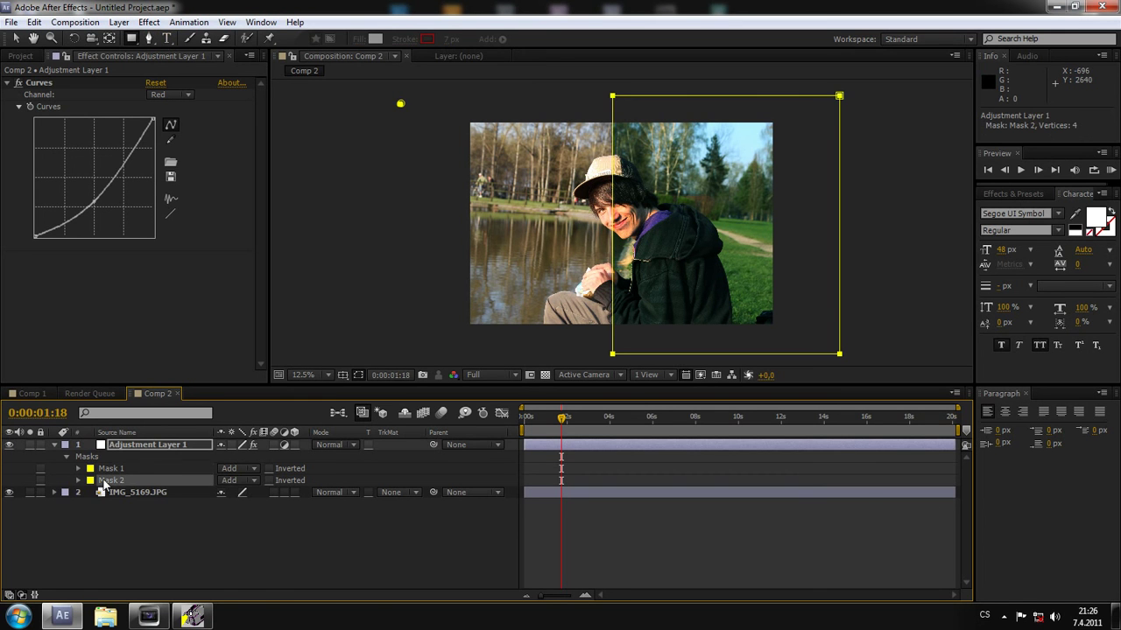
click(271, 538)
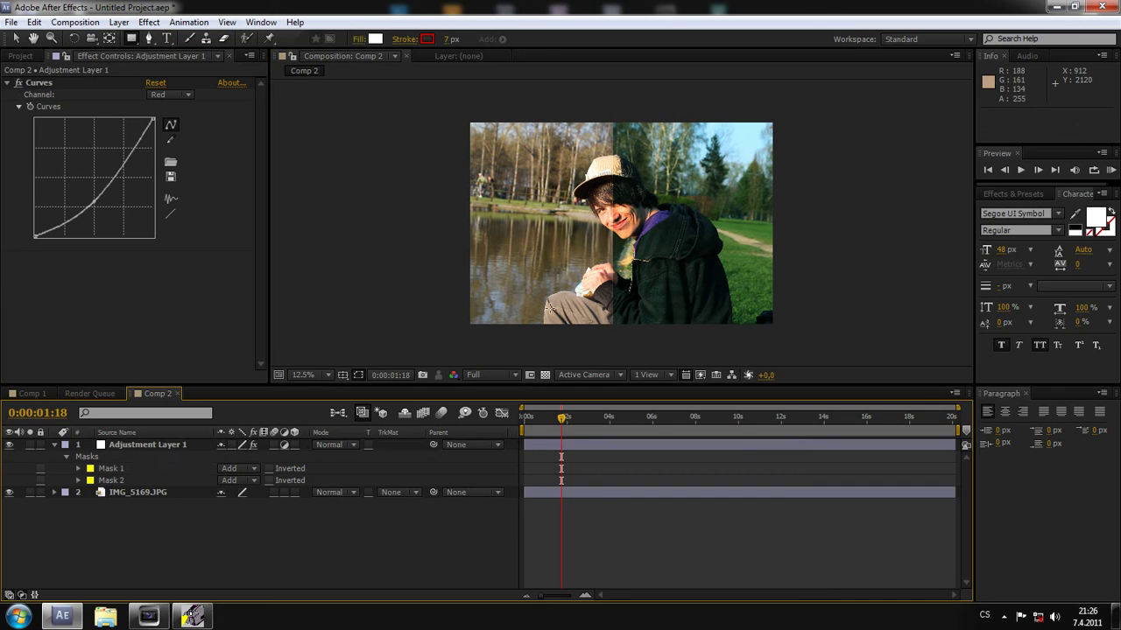